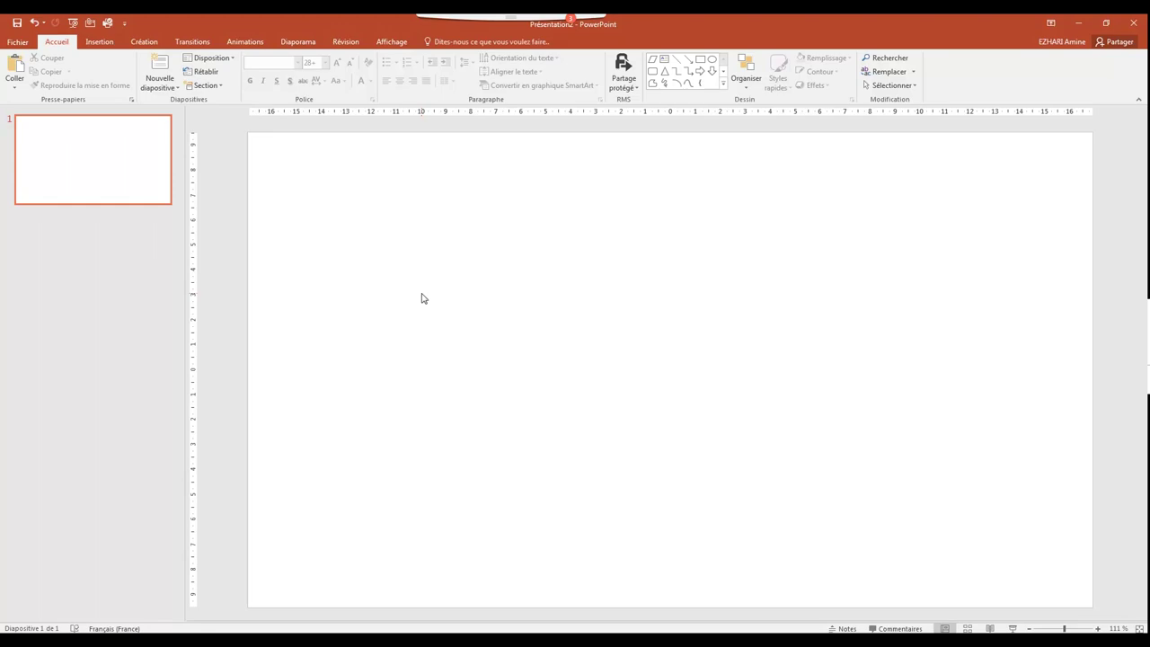
Step: Fill the slide background with a solid light grey from the background colour options
right_click(422, 298)
left_click(506, 401)
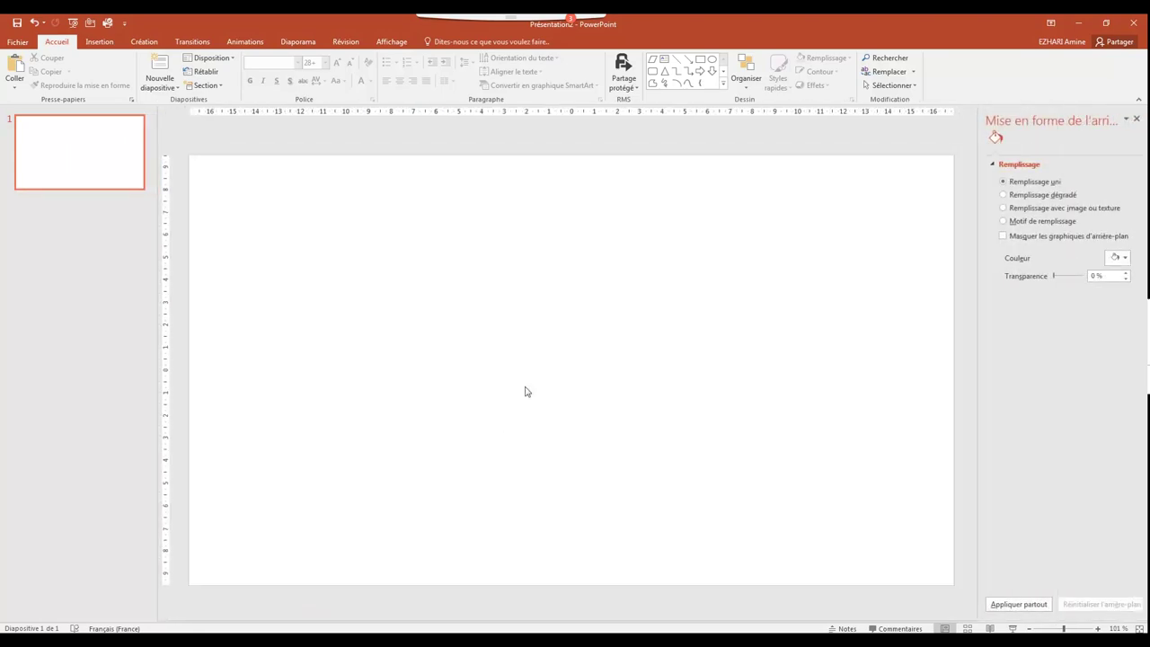
left_click(1125, 258)
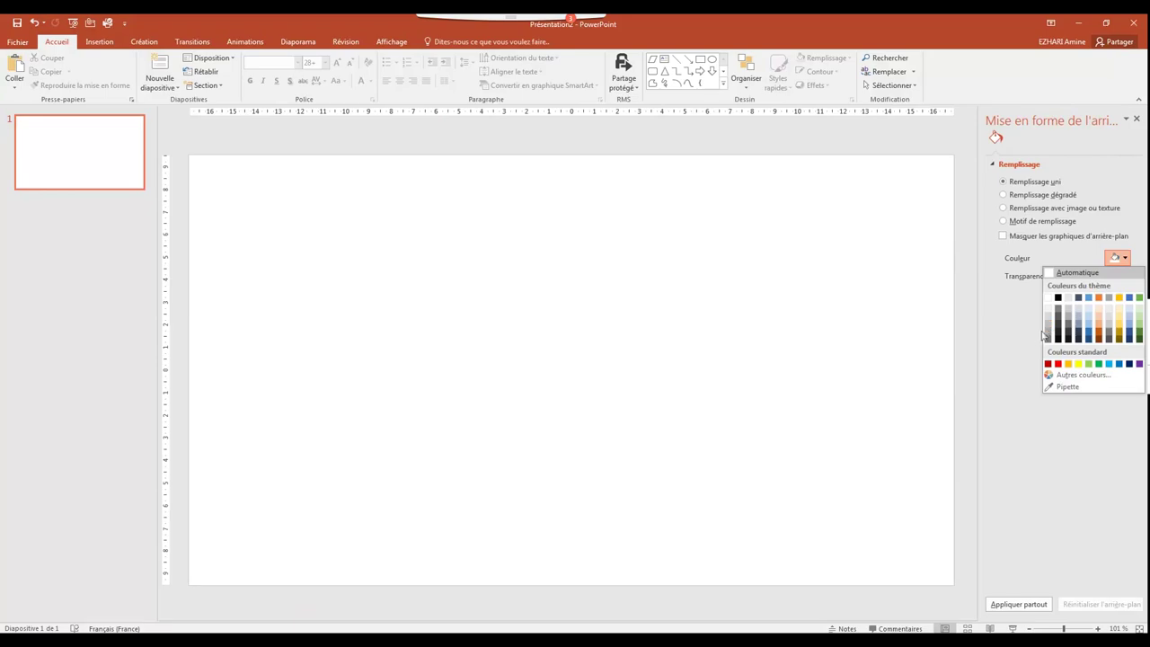
left_click(1047, 325)
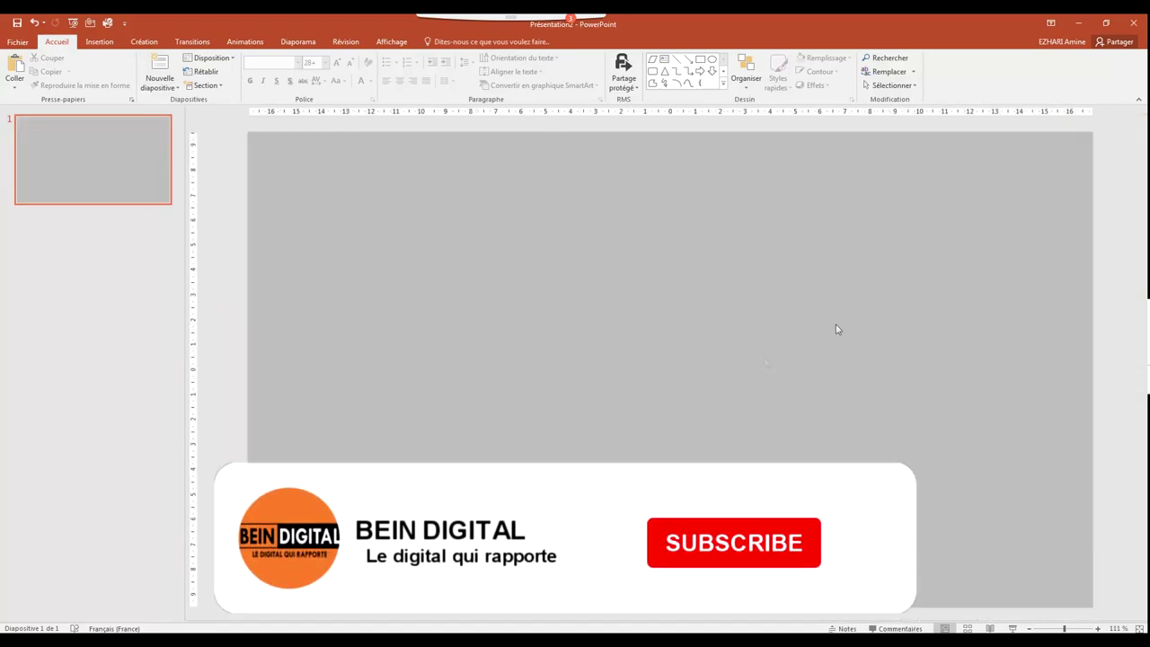
left_click(99, 42)
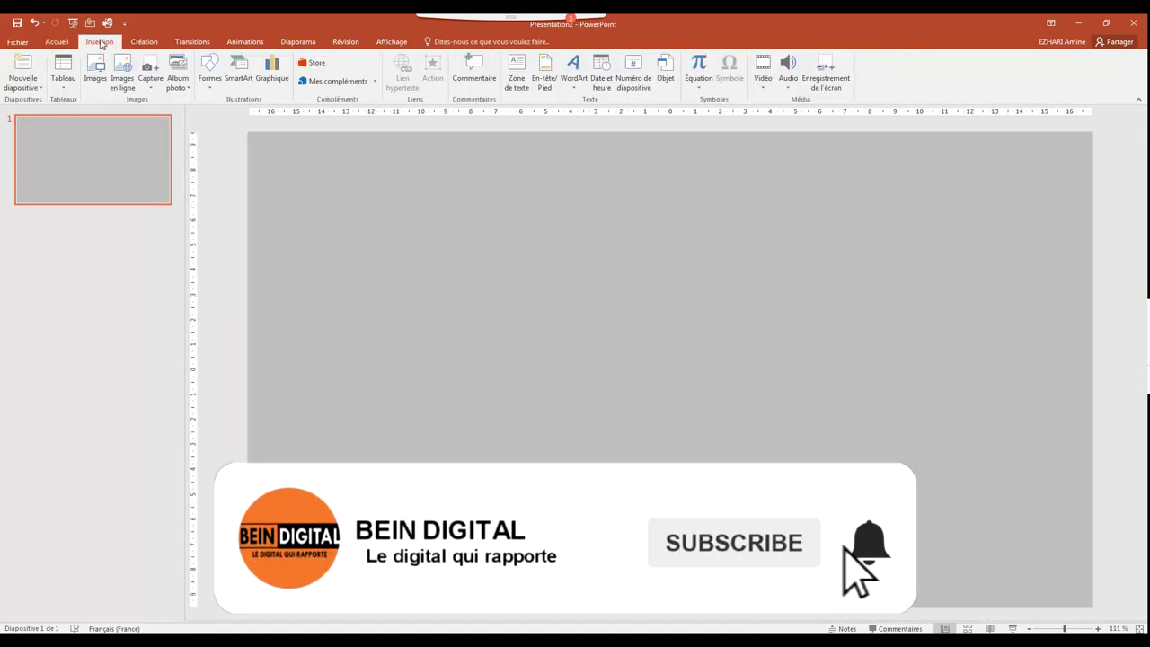
Step: Draw a rectangle and size it 4,5 cm high by 20,3 cm wide
left_click(212, 80)
left_click(247, 117)
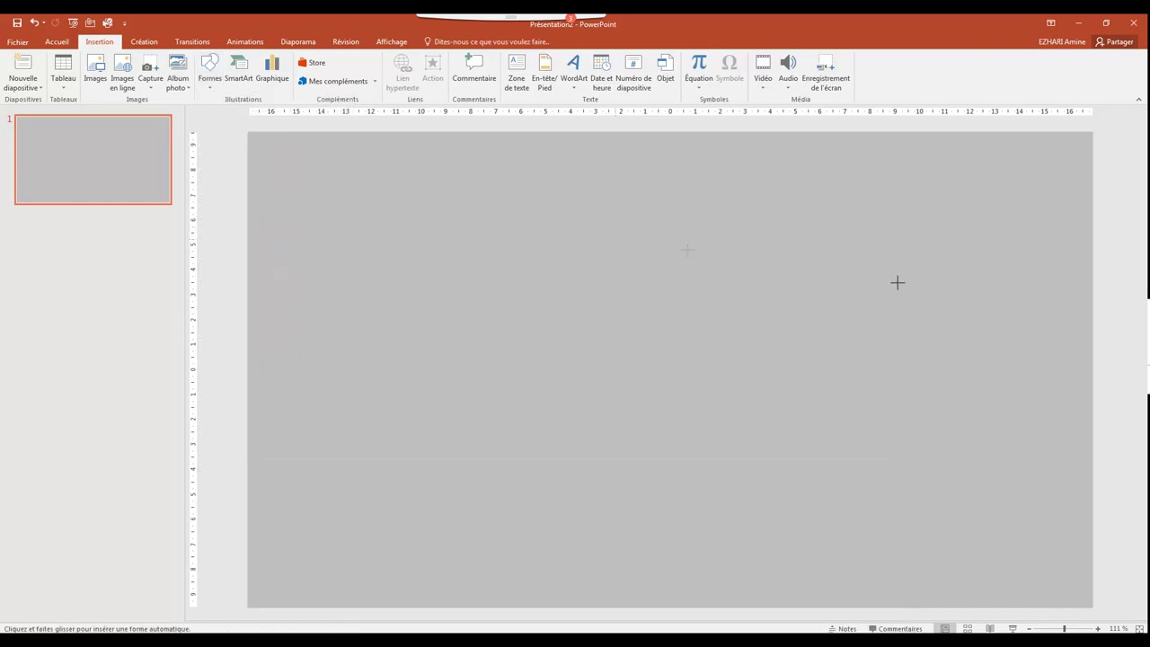
left_click_drag(605, 235, 998, 342)
left_click(931, 63)
type("4,5")
key("Return")
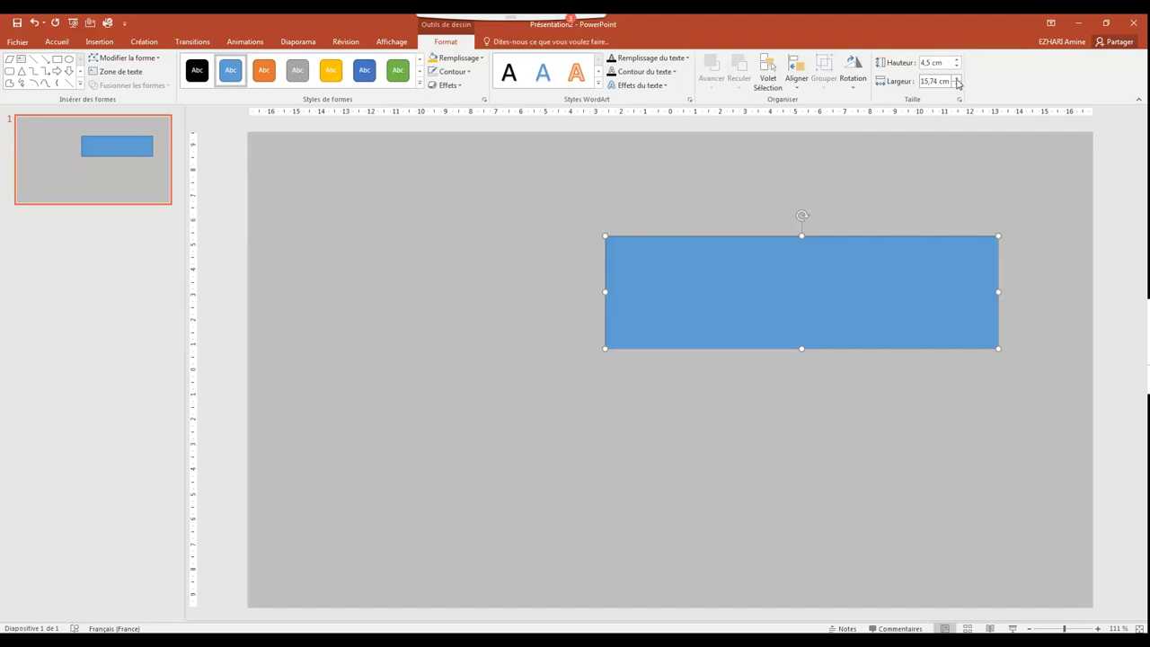
left_click(956, 79)
left_click(957, 79)
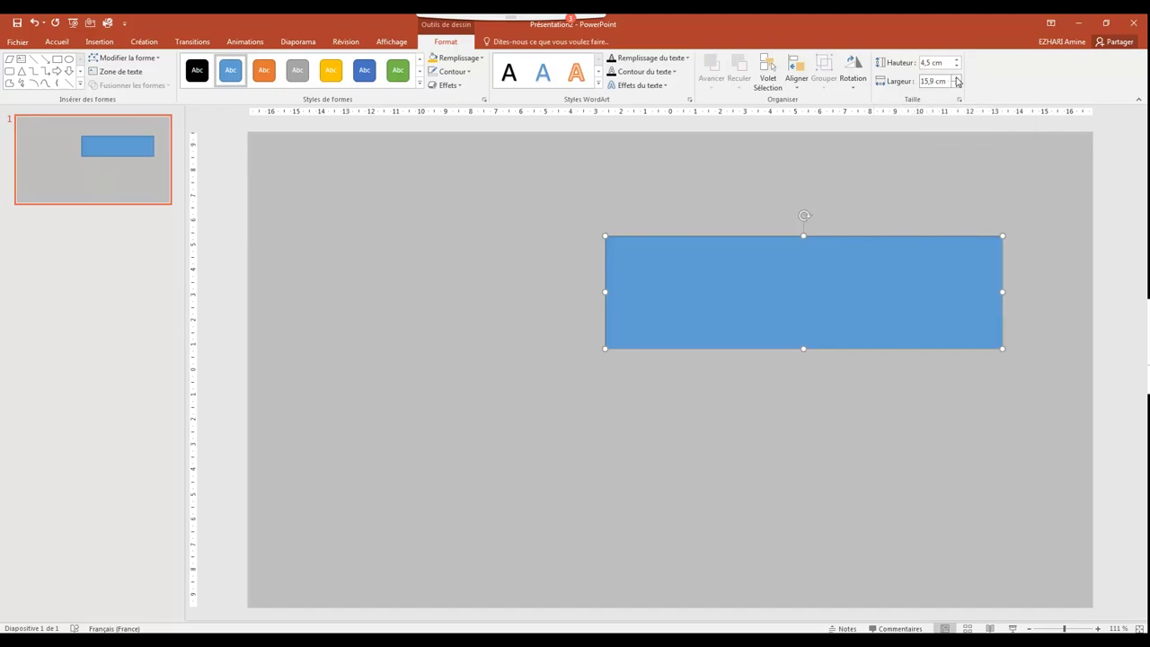
left_click(956, 79)
left_click(957, 79)
left_click(956, 79)
left_click(931, 80)
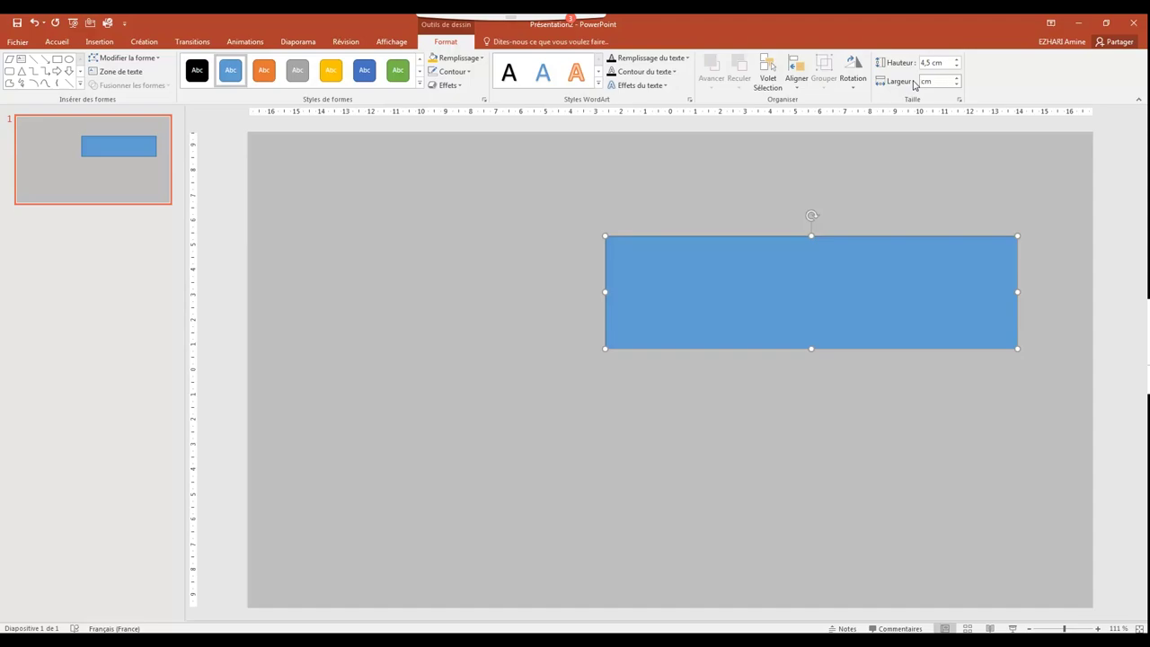
type("20,3")
key("Return")
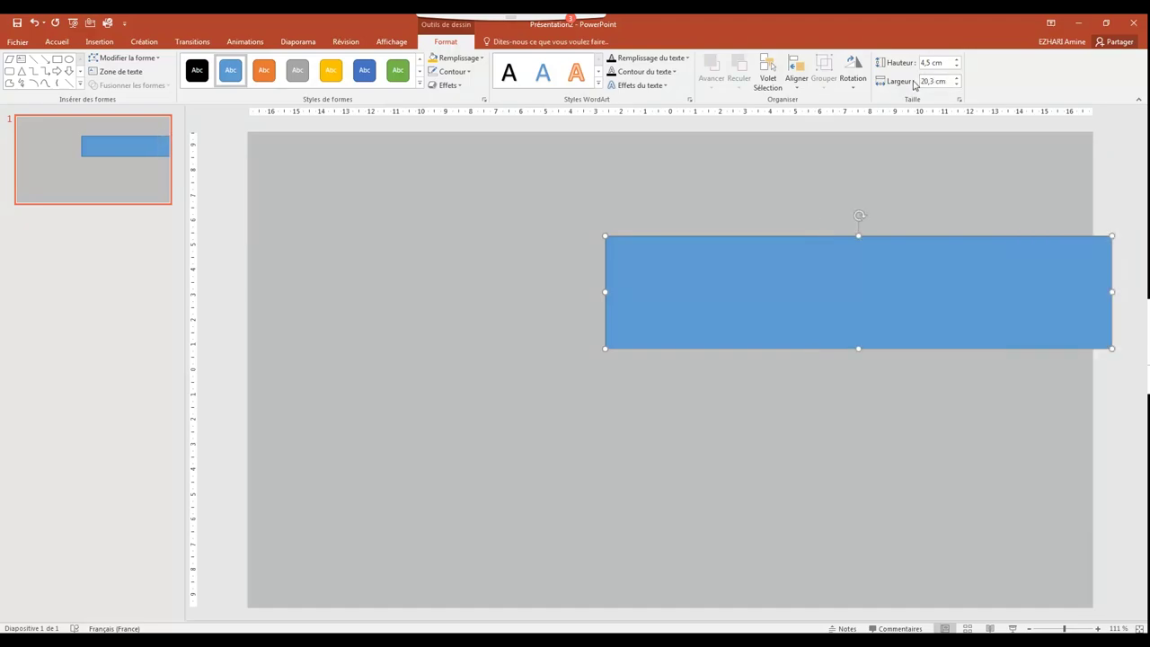
Step: Move the rectangle to the upper right of the slide and fill it white
left_click_drag(858, 279, 786, 231)
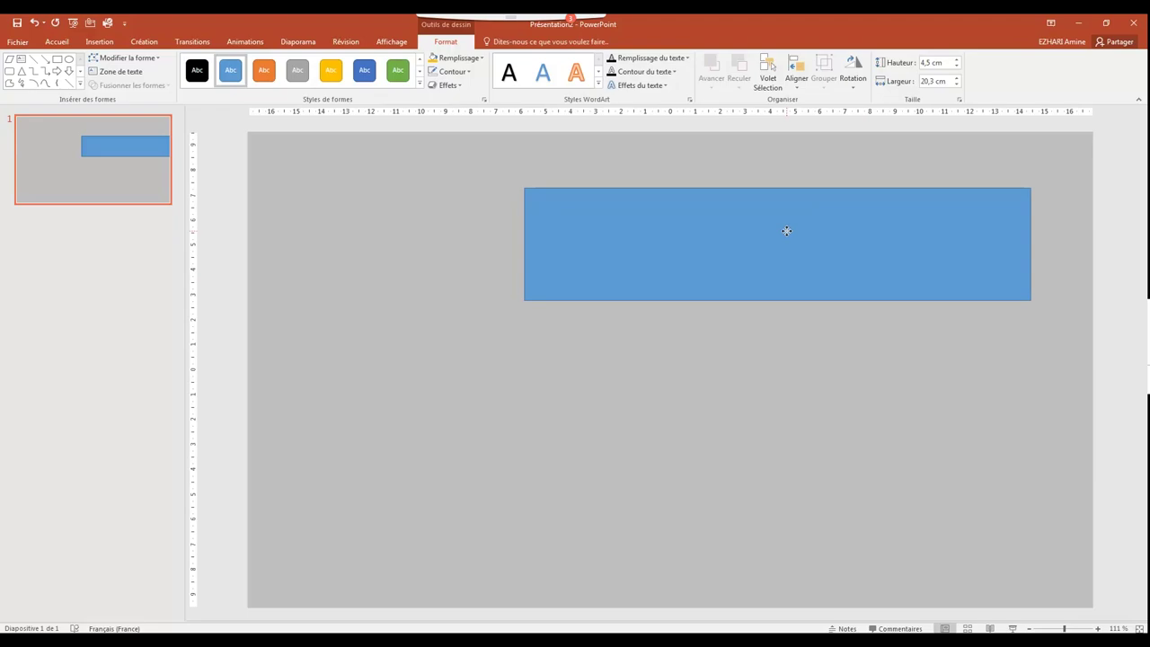
left_click(457, 57)
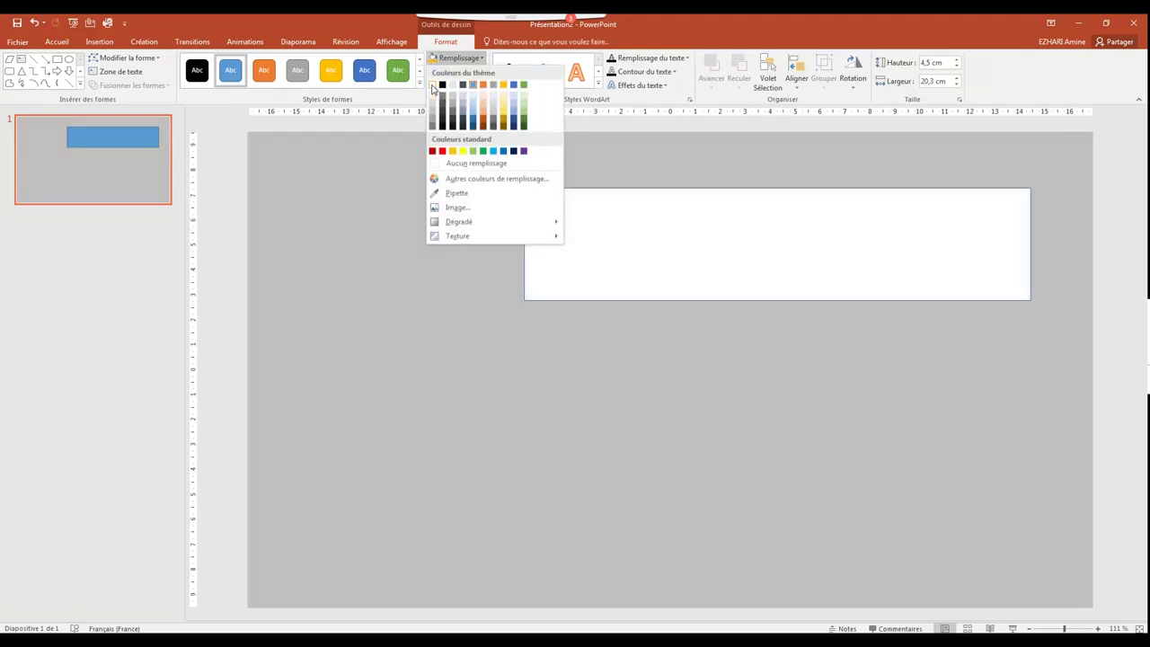
left_click(432, 85)
left_click(457, 58)
left_click(456, 183)
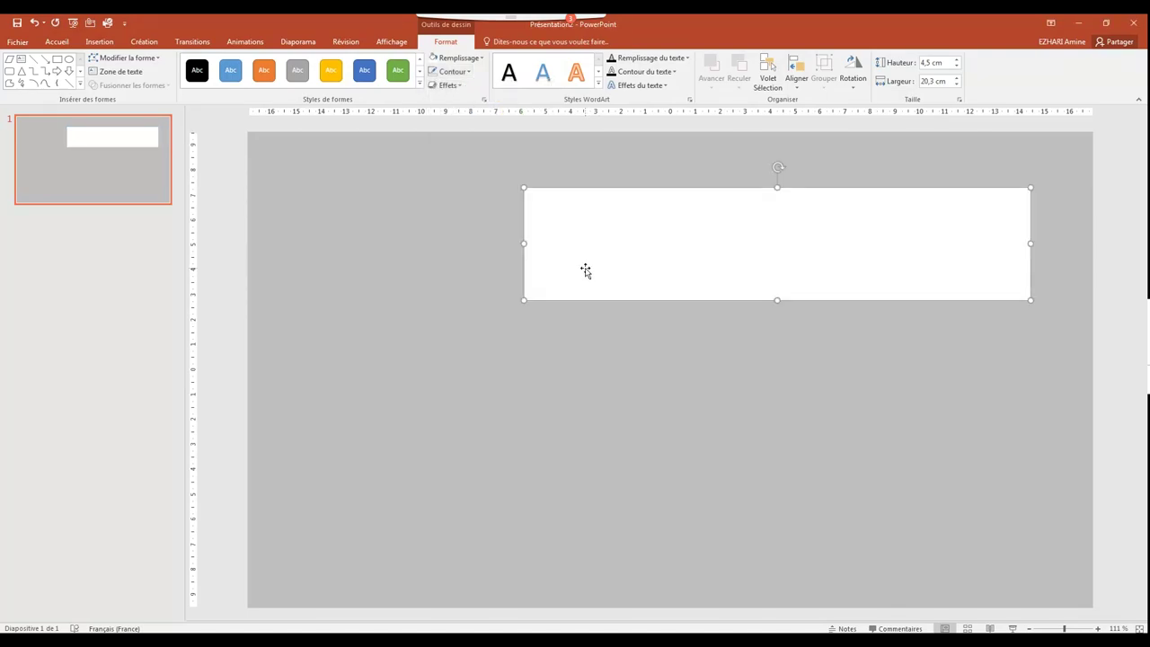
left_click(99, 42)
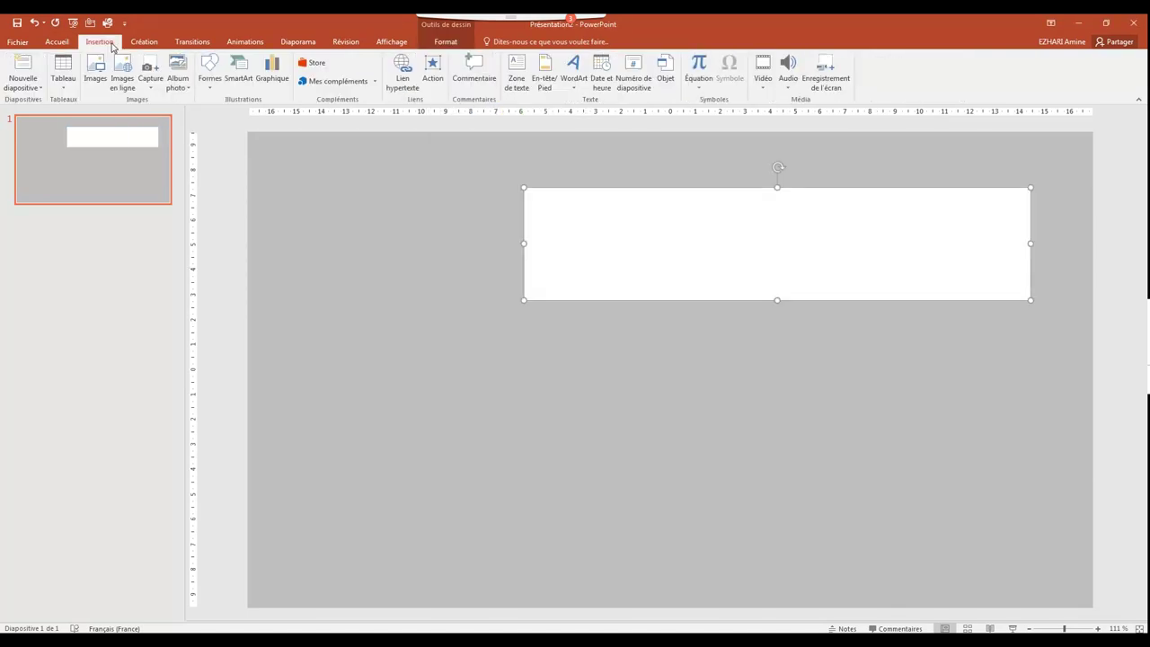
Step: Draw a moon shape to the left of the white rectangle
left_click(212, 81)
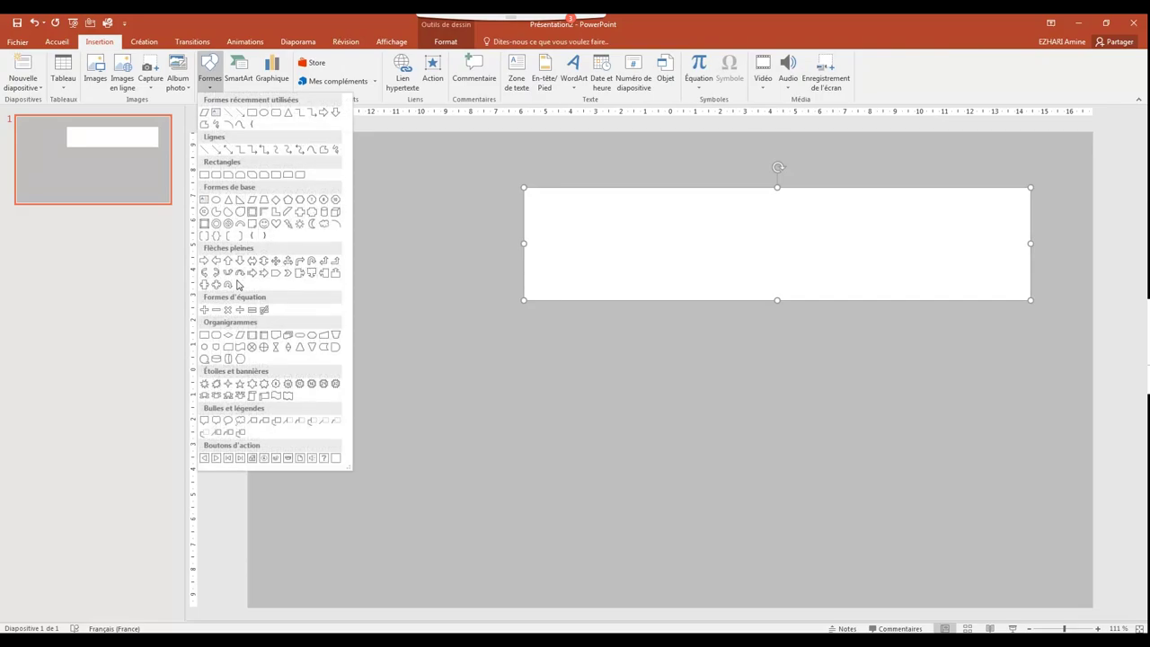
left_click(301, 223)
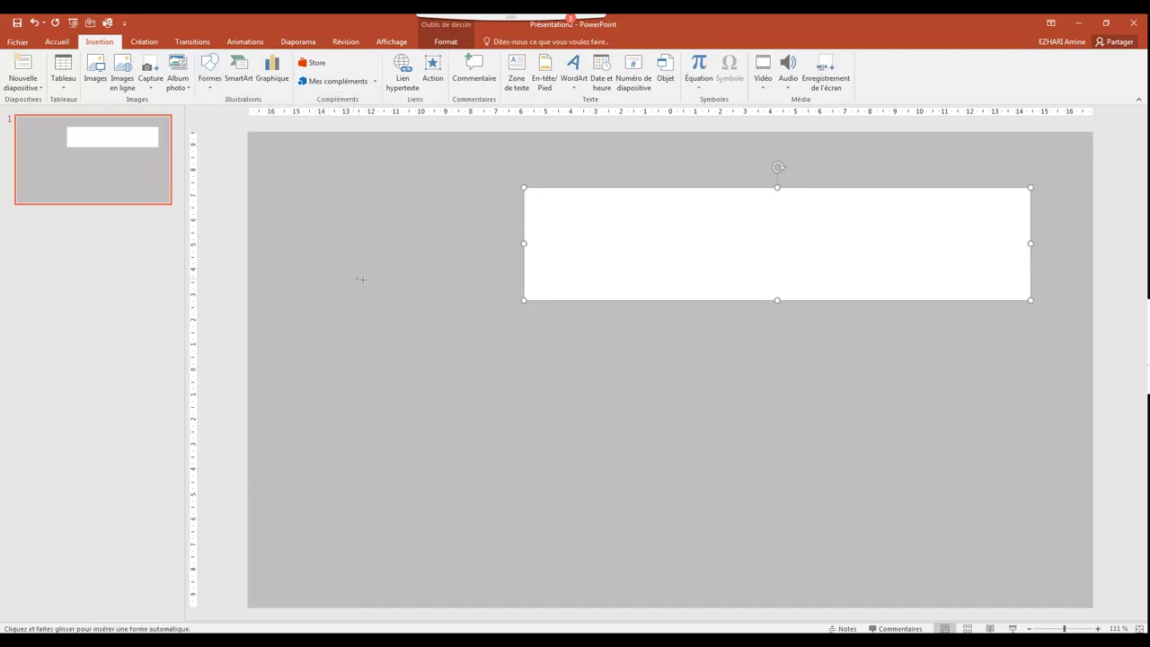
left_click_drag(363, 279, 502, 437)
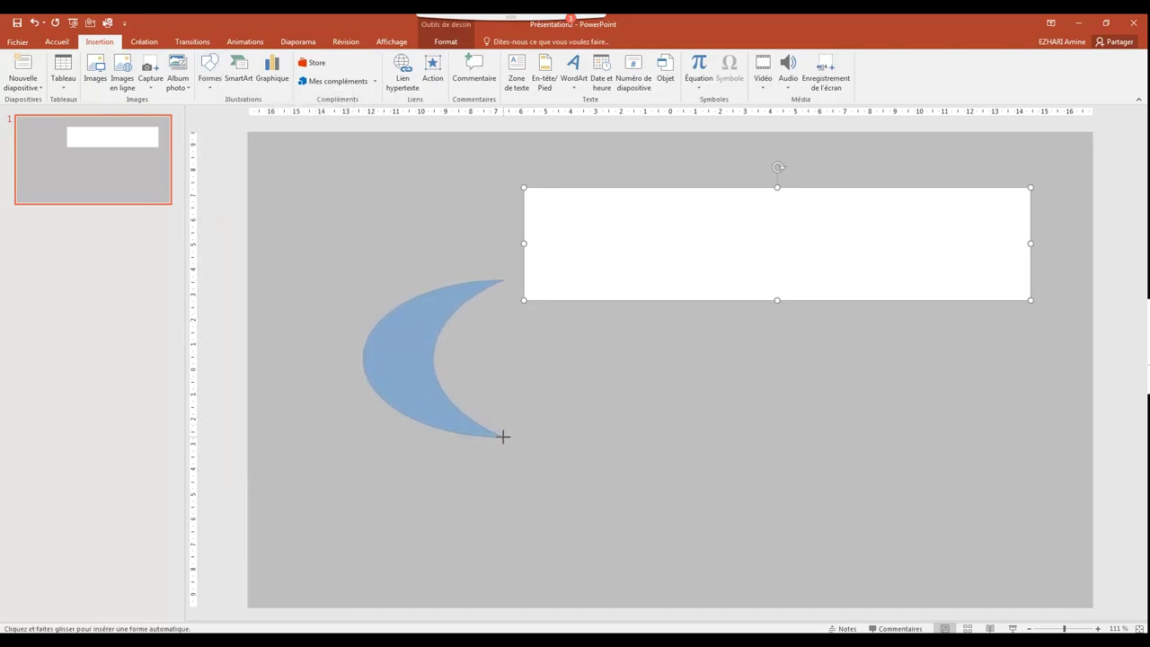
left_click_drag(503, 436, 515, 469)
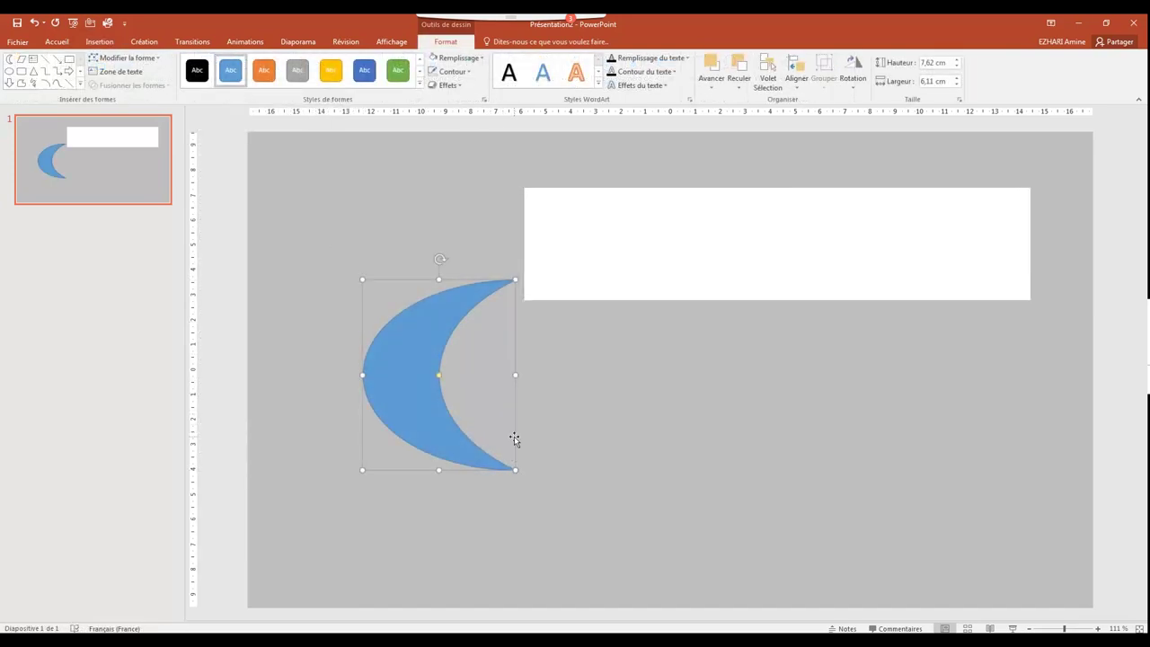
left_click_drag(515, 372, 525, 373)
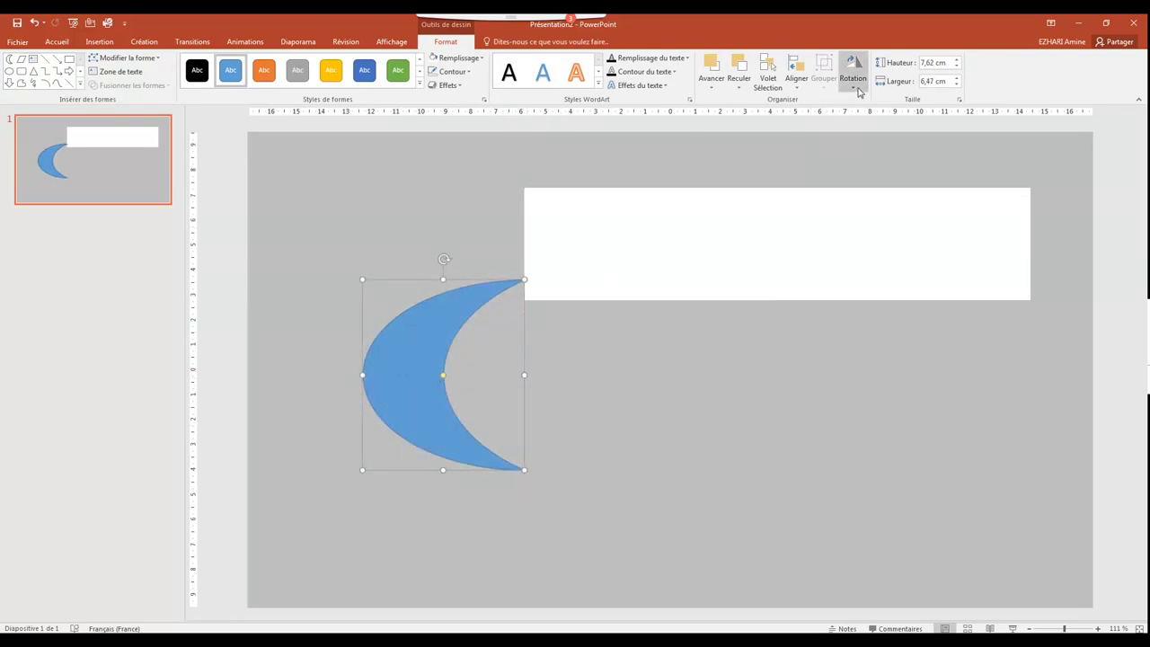
Step: Rotate the moon 90° right into an arch and resize it to about 7,96 × 5,22 cm
left_click(852, 69)
left_click(863, 103)
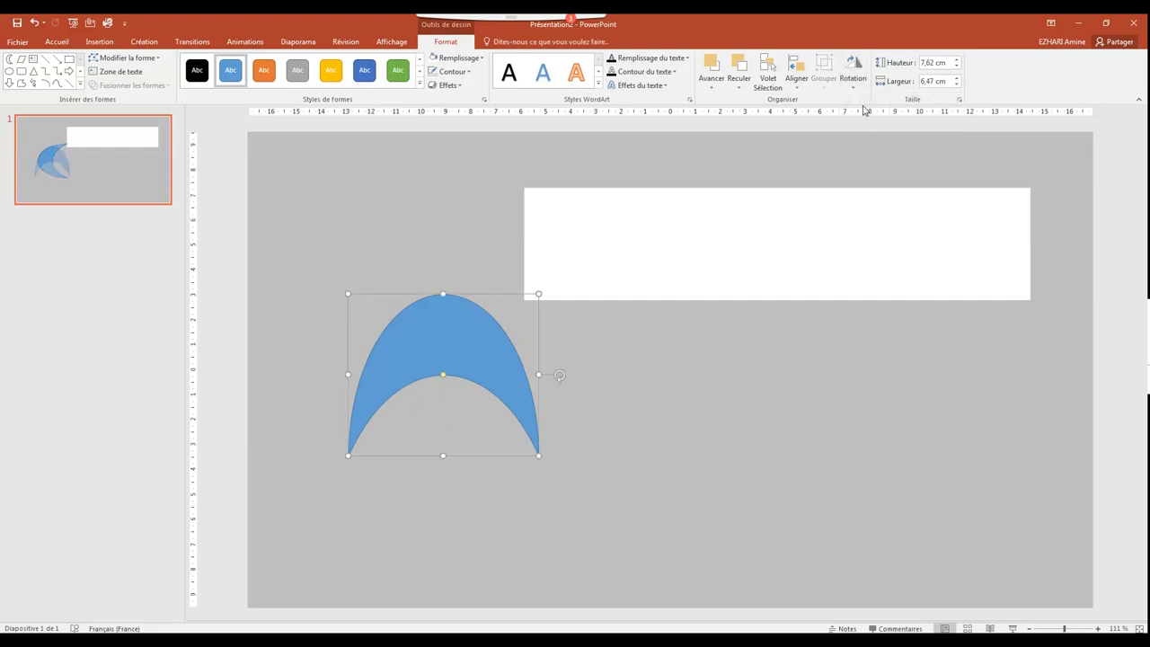
left_click_drag(442, 455, 446, 424)
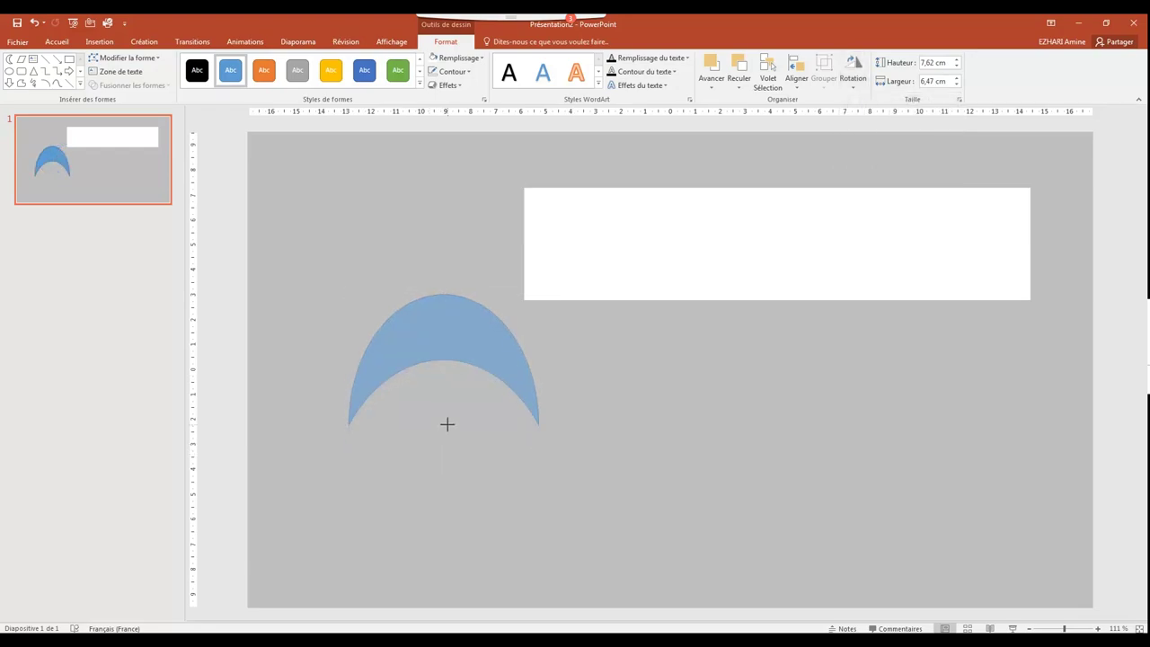
left_click_drag(538, 358, 547, 357)
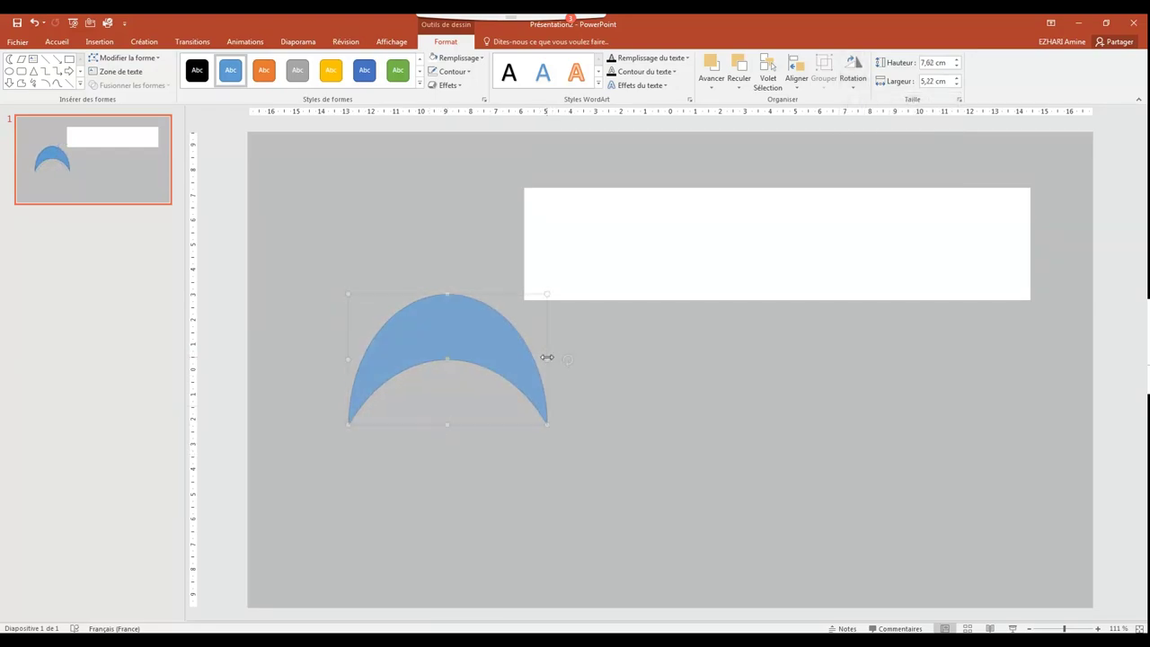
right_click(469, 349)
left_click(530, 567)
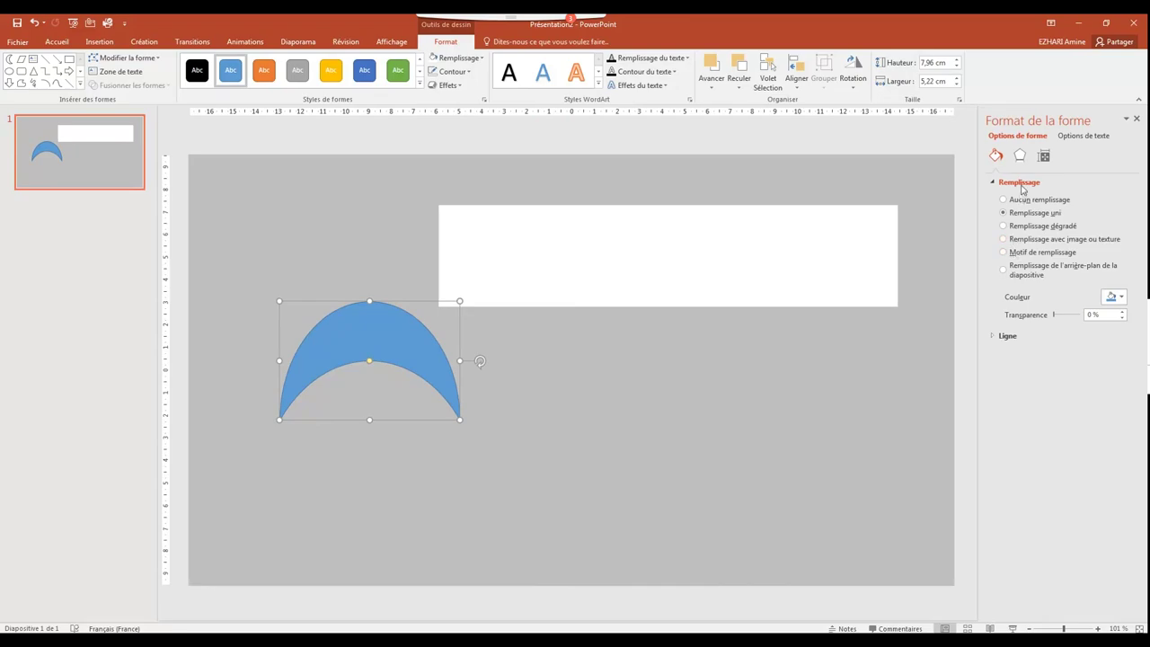
Step: Shadow the arch: 57% transparency, 100% size, 8 pt blur, 90° angle, 130 pt distance
left_click(1020, 157)
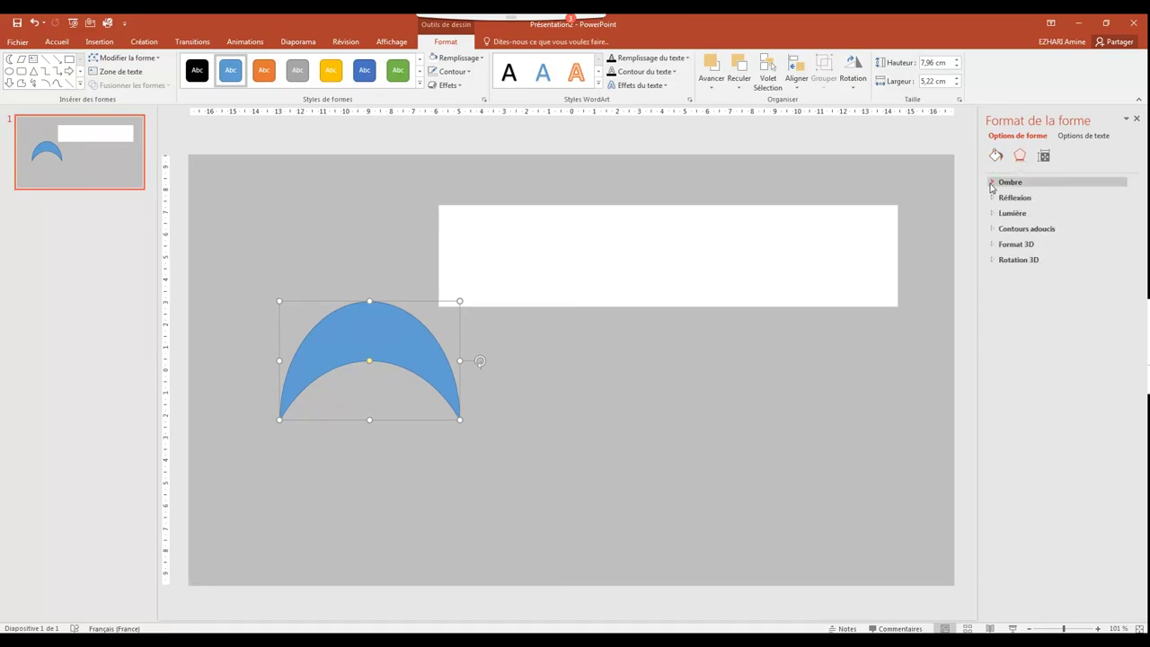
left_click(995, 185)
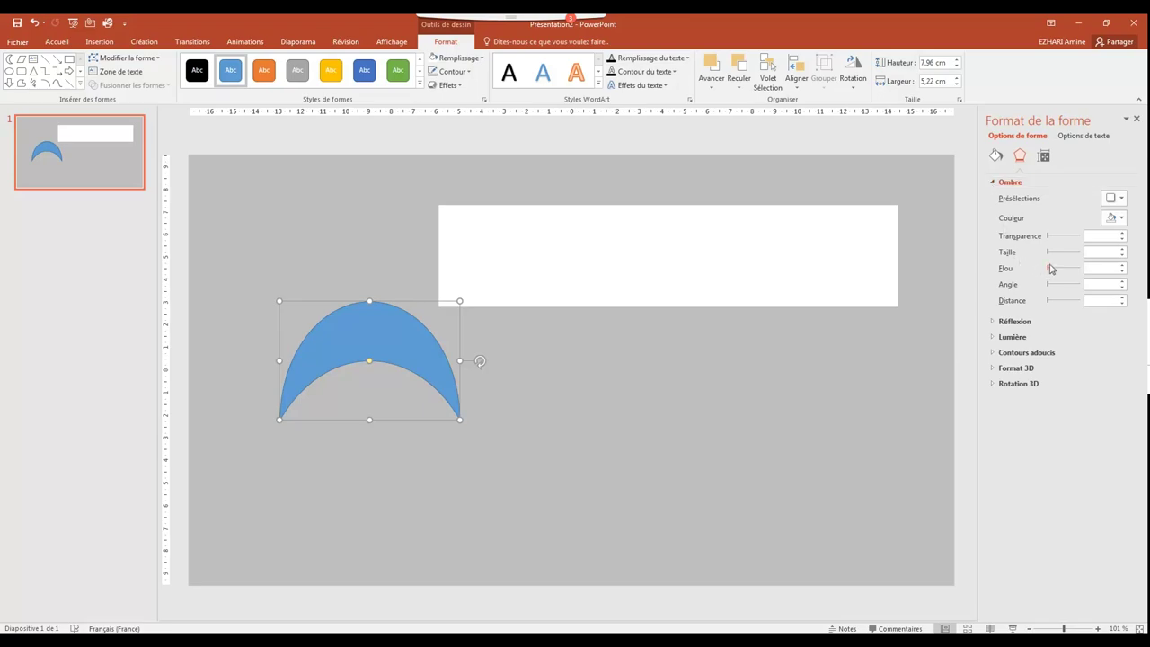
left_click_drag(1047, 254, 1064, 255)
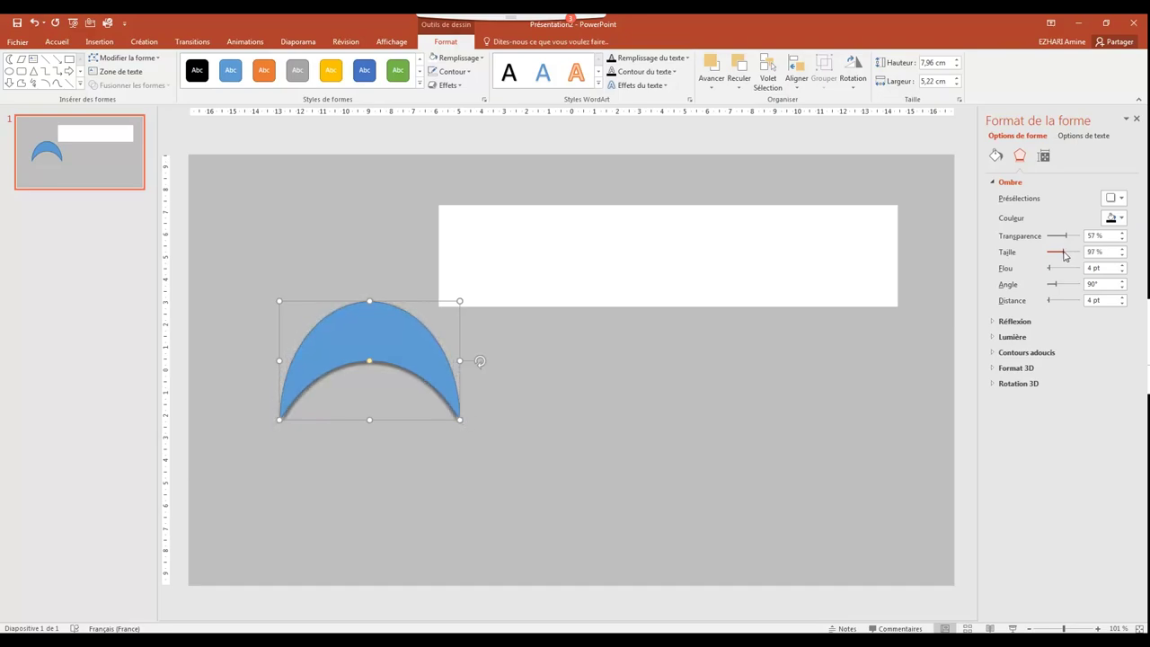
left_click(1122, 250)
left_click(1122, 251)
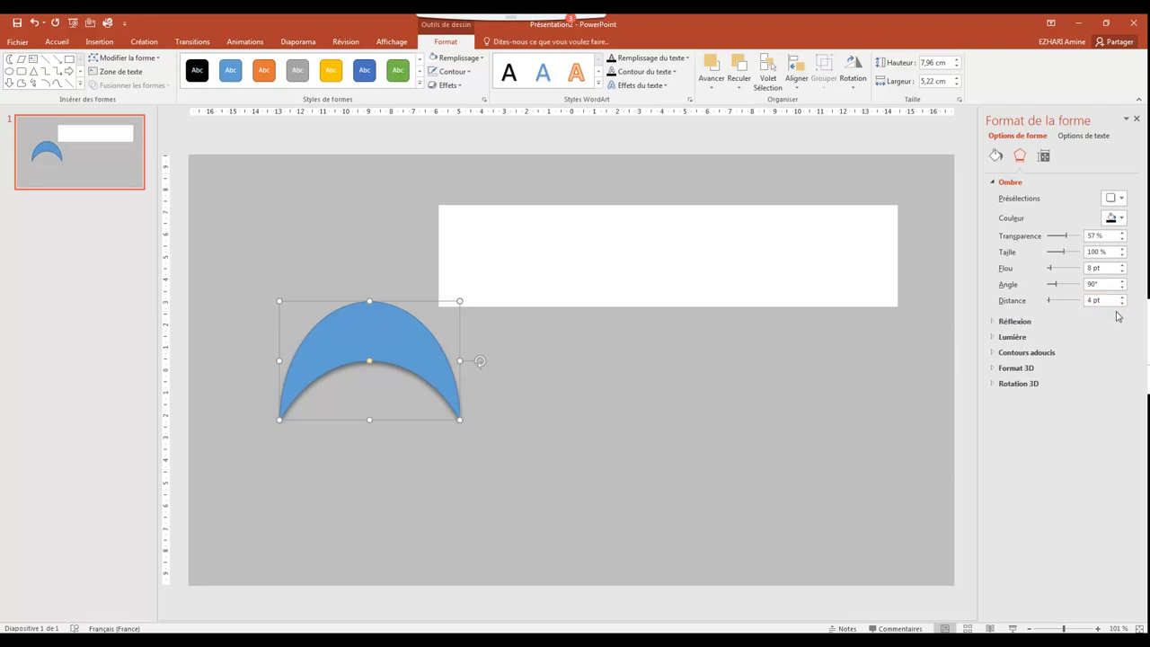
left_click_drag(1049, 300, 1068, 305)
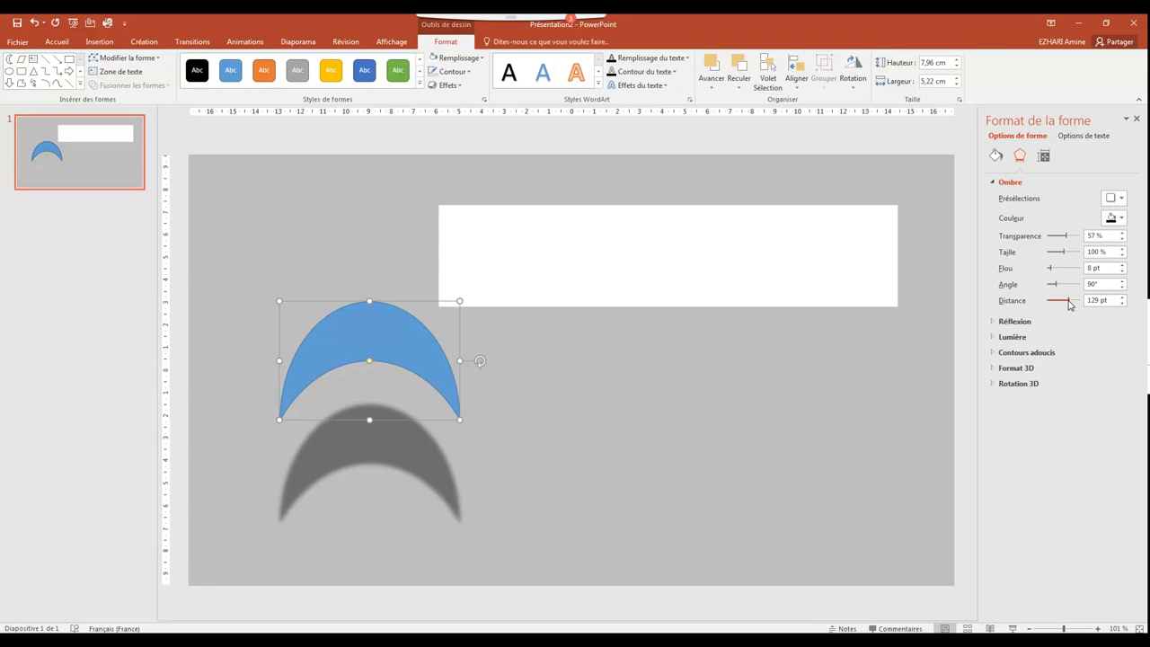
left_click(1122, 299)
Step: Replace the shadowed arch with a pasted picture copy of it, shadow included
right_click(384, 348)
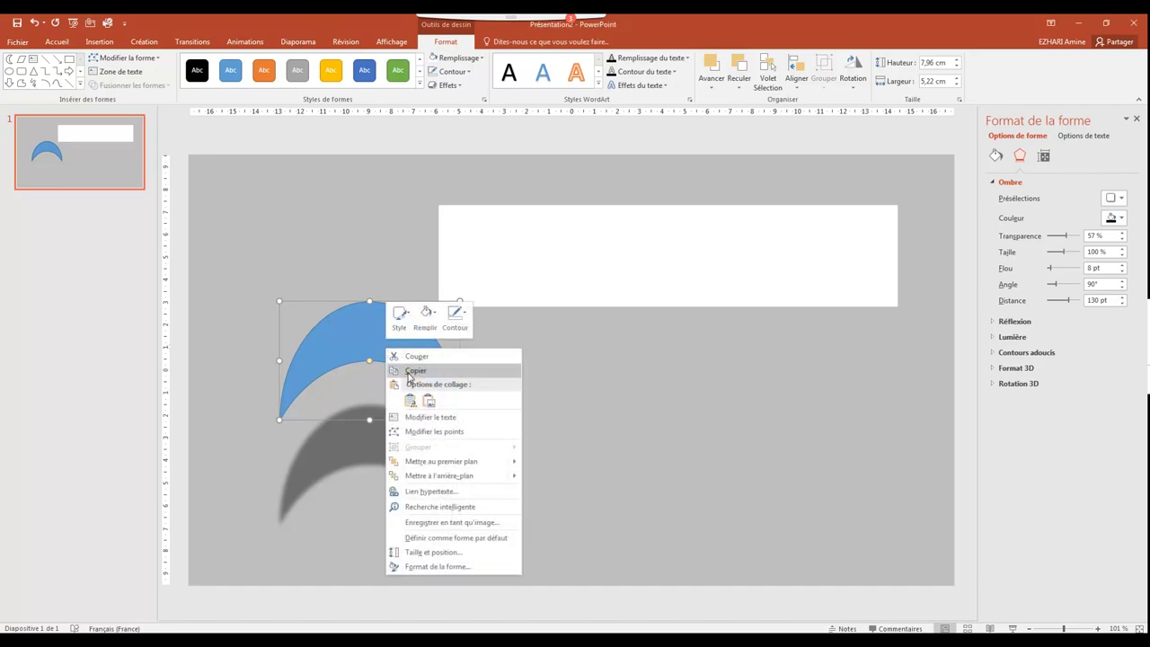
left_click(410, 371)
left_click(503, 367)
right_click(506, 368)
left_click(548, 388)
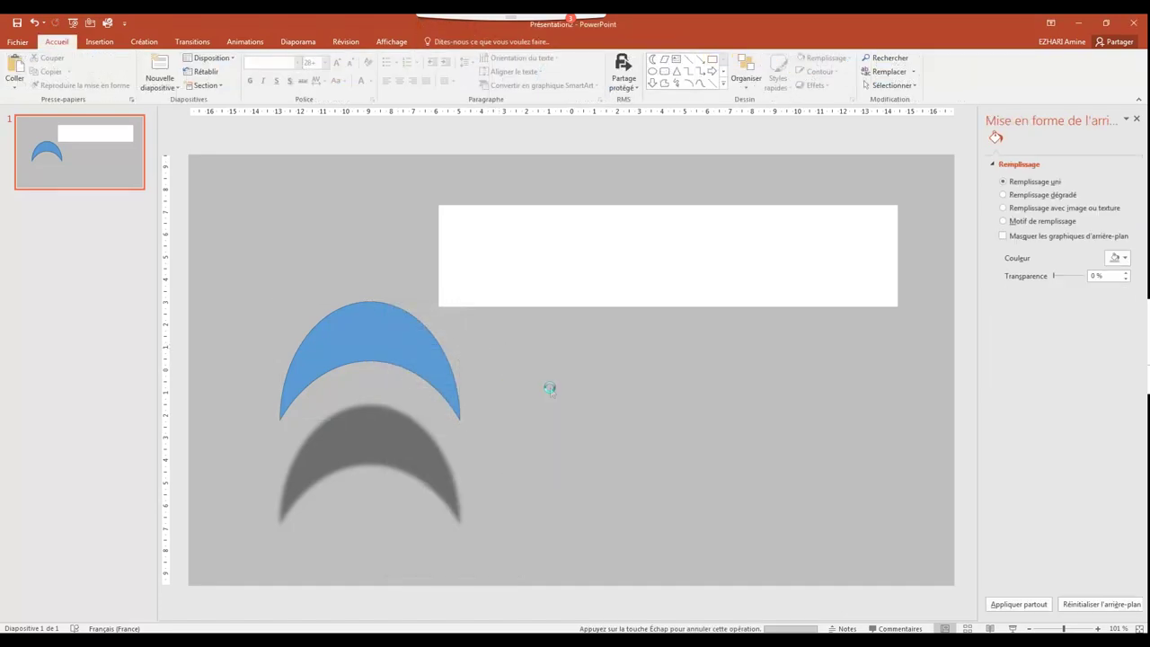
left_click(368, 350)
key("Delete")
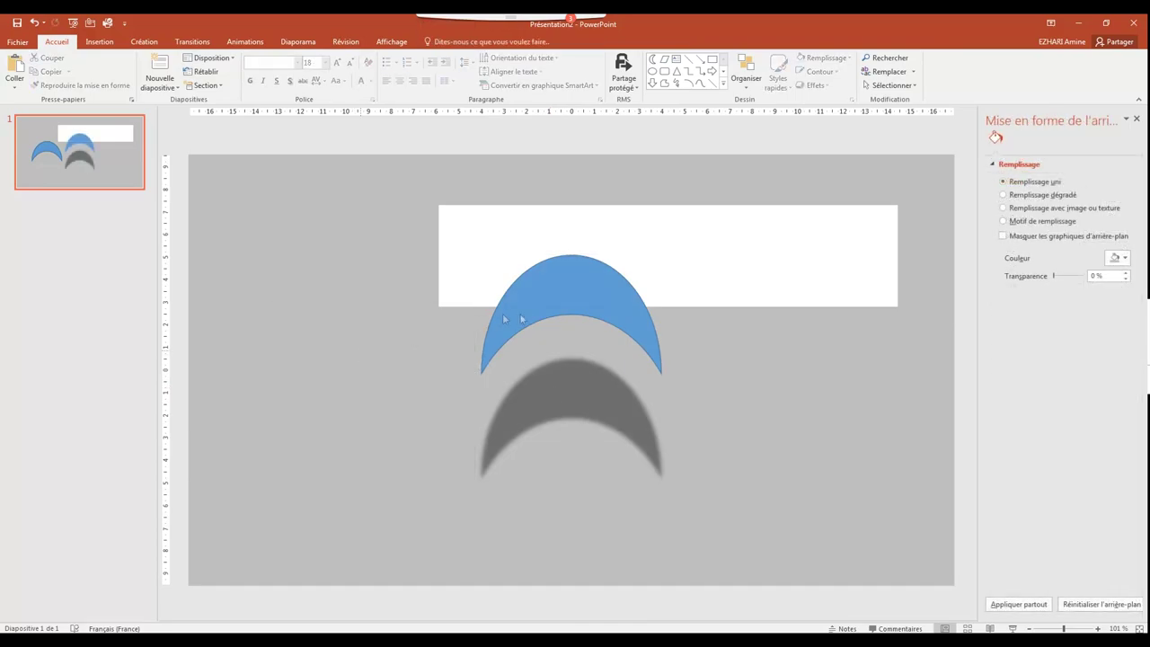
mouse_move(503, 318)
left_mouse_down()
mouse_move(379, 390)
mouse_move(374, 364)
left_mouse_up()
Step: Crop the crescent picture down to just the right tip of its shadow
right_click(374, 363)
left_click(350, 351)
double_click(350, 351)
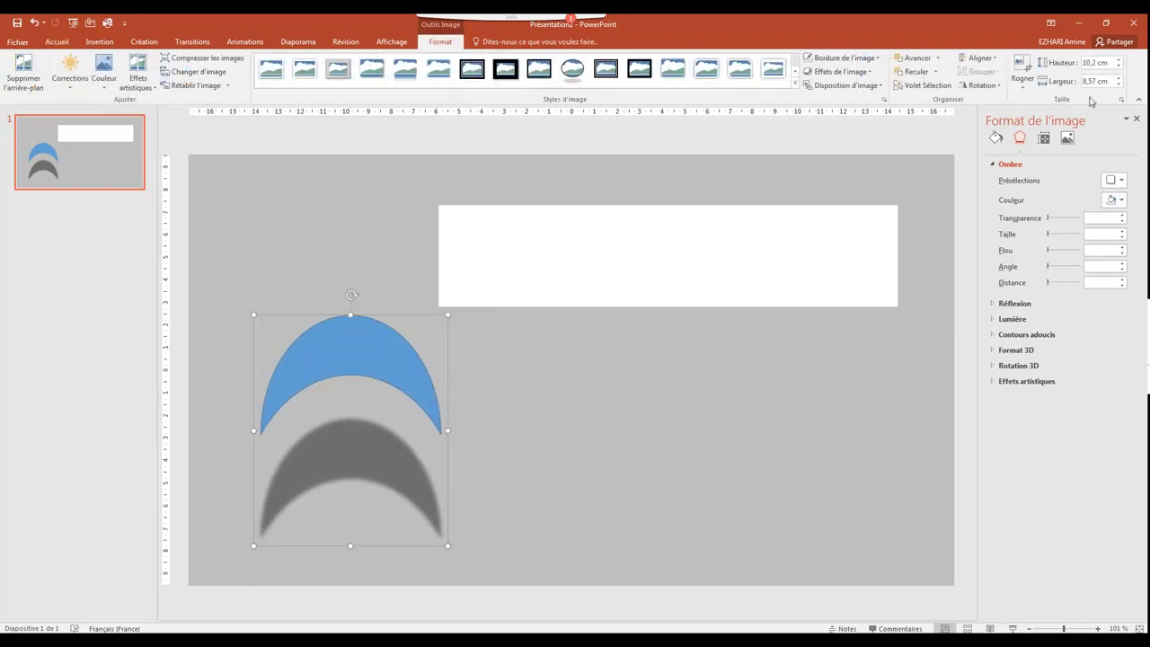
left_click(1030, 93)
left_click(1035, 101)
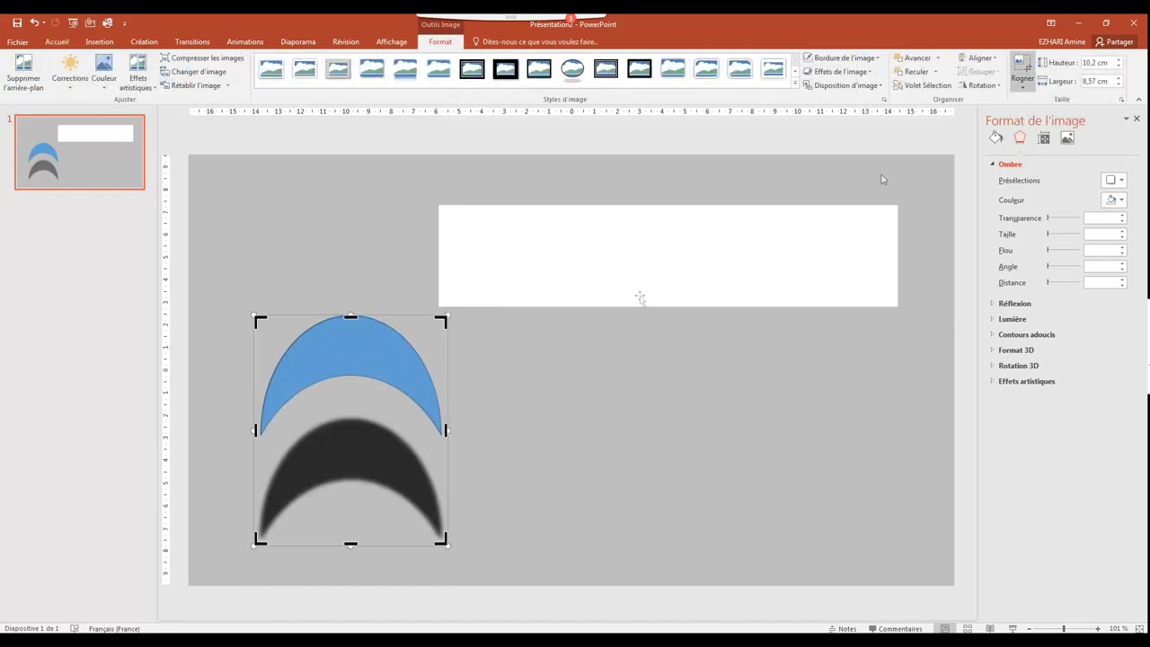
left_click_drag(350, 316, 350, 518)
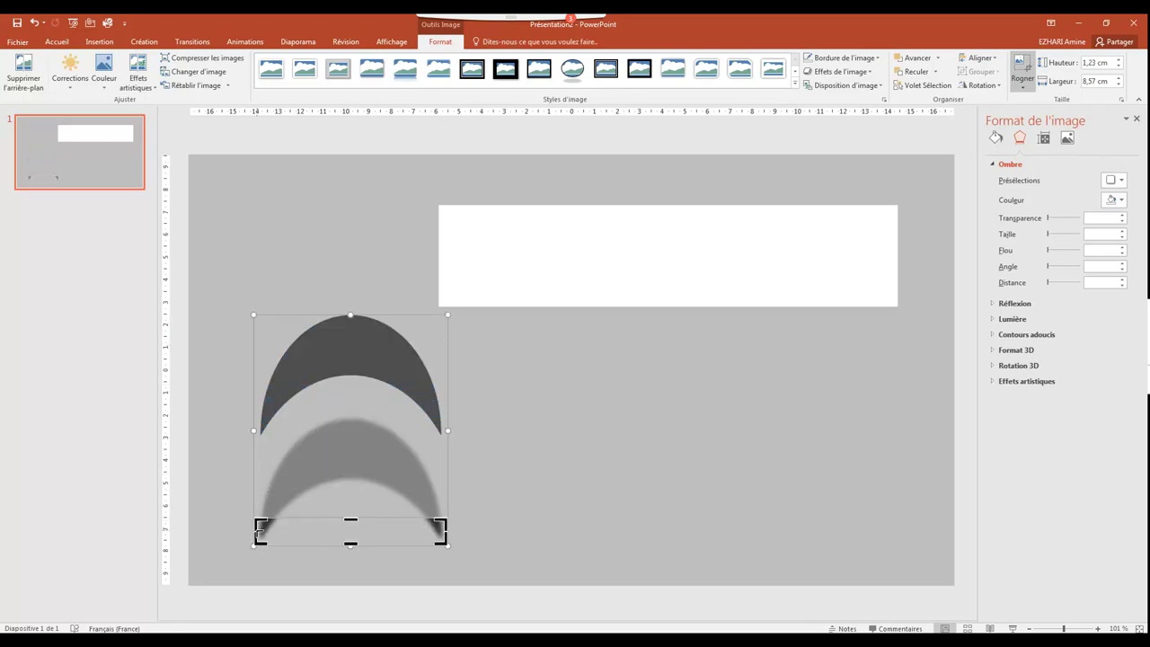
left_click(315, 530)
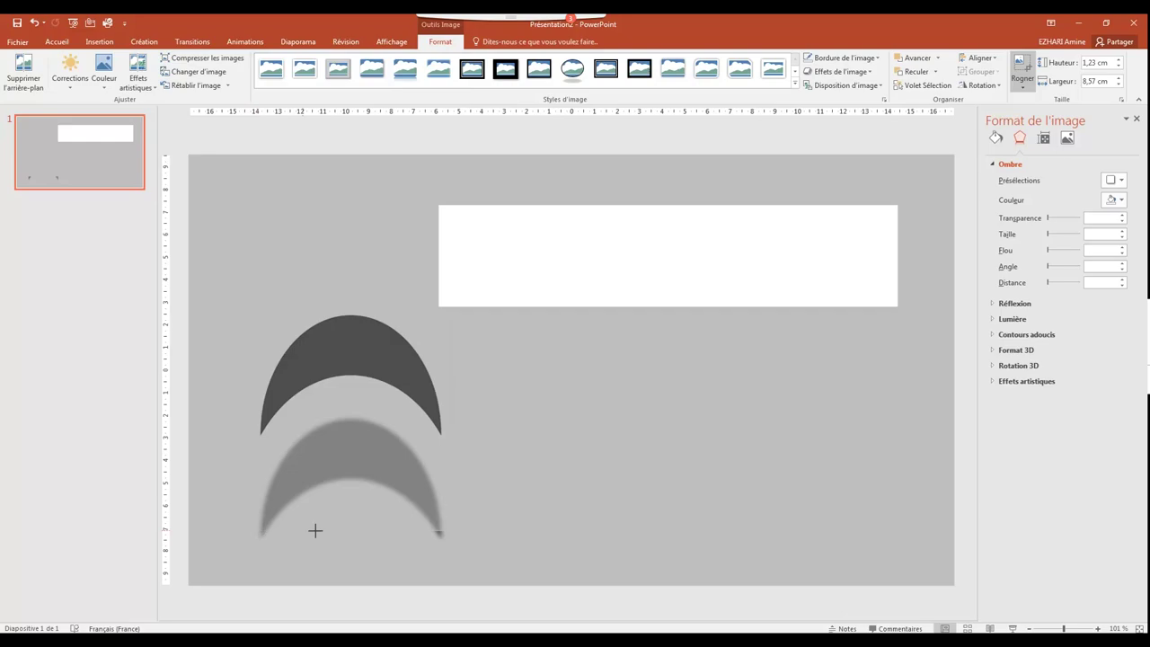
left_click(422, 539)
key("ctrl+z")
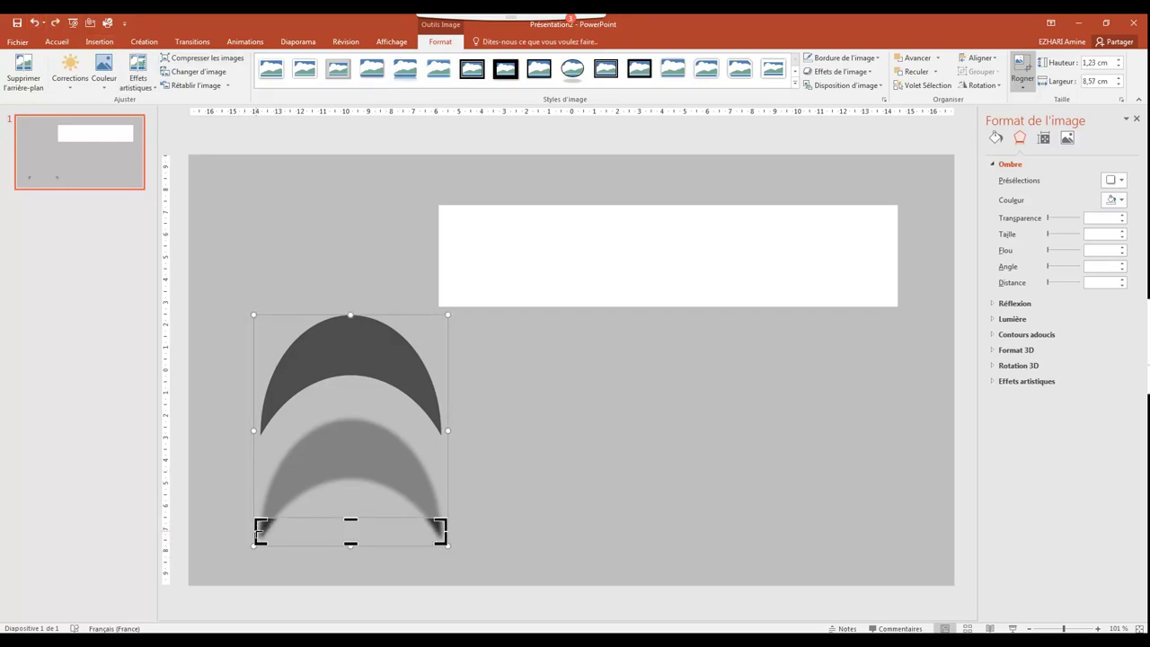
left_click(296, 518)
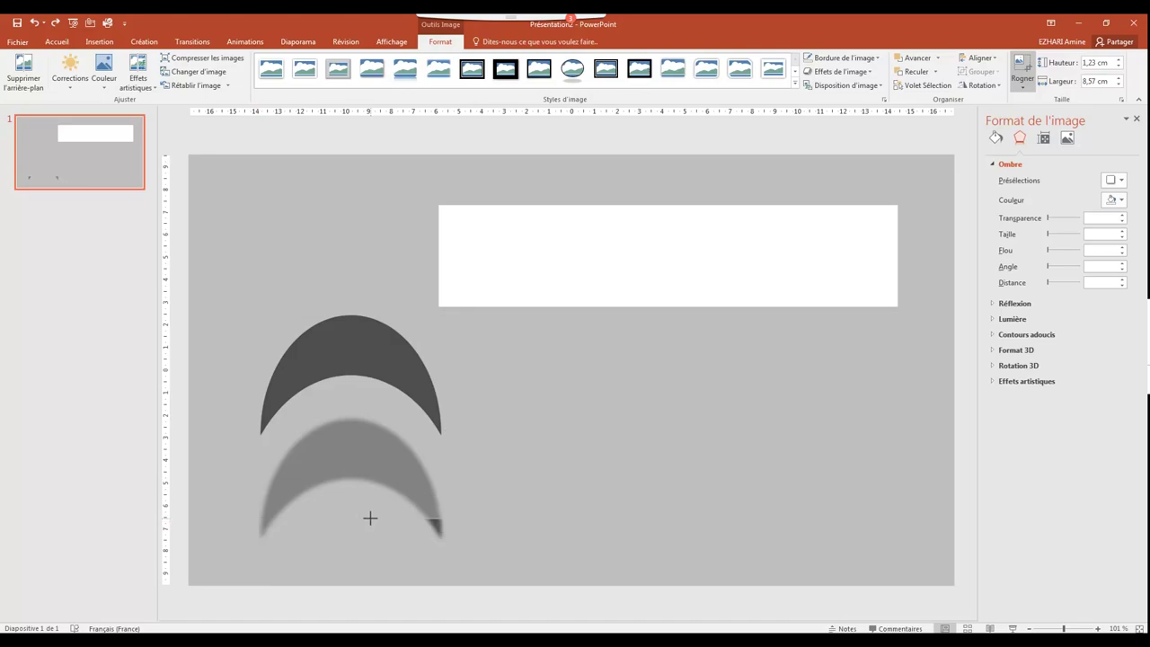
left_click(417, 523)
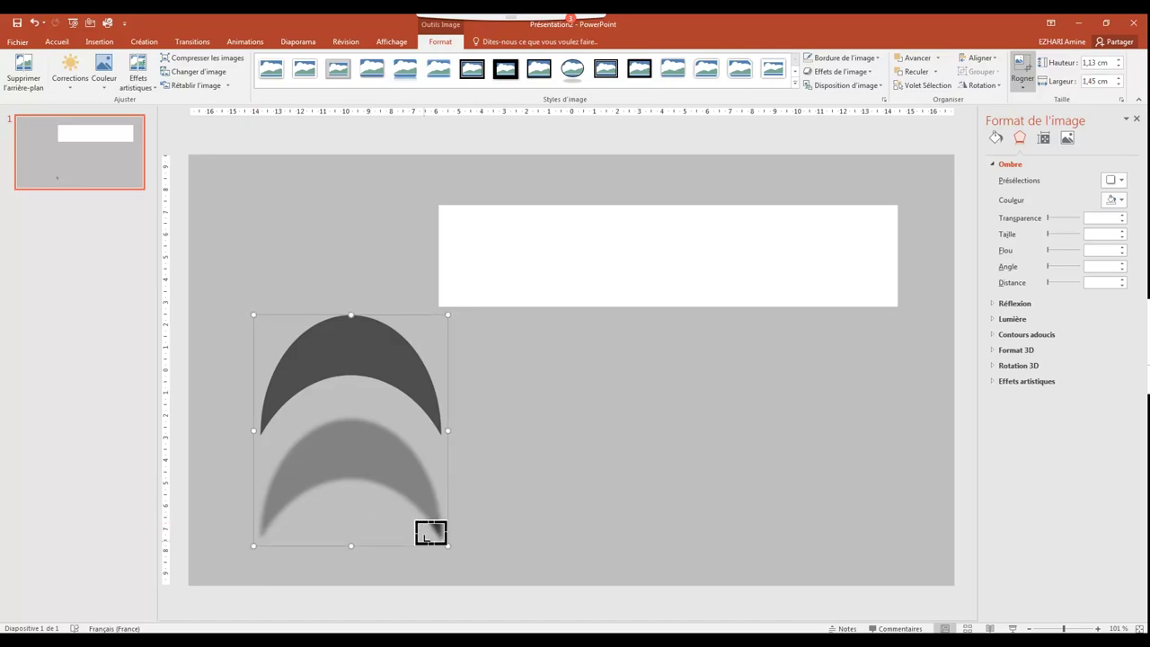
left_click(549, 530)
Step: Stretch the shadow piece into an 11,16 cm strip tucked under the banner's lower right edge
left_click_drag(434, 529, 839, 364)
left_click_drag(768, 364, 601, 365)
left_click_drag(790, 359, 851, 321)
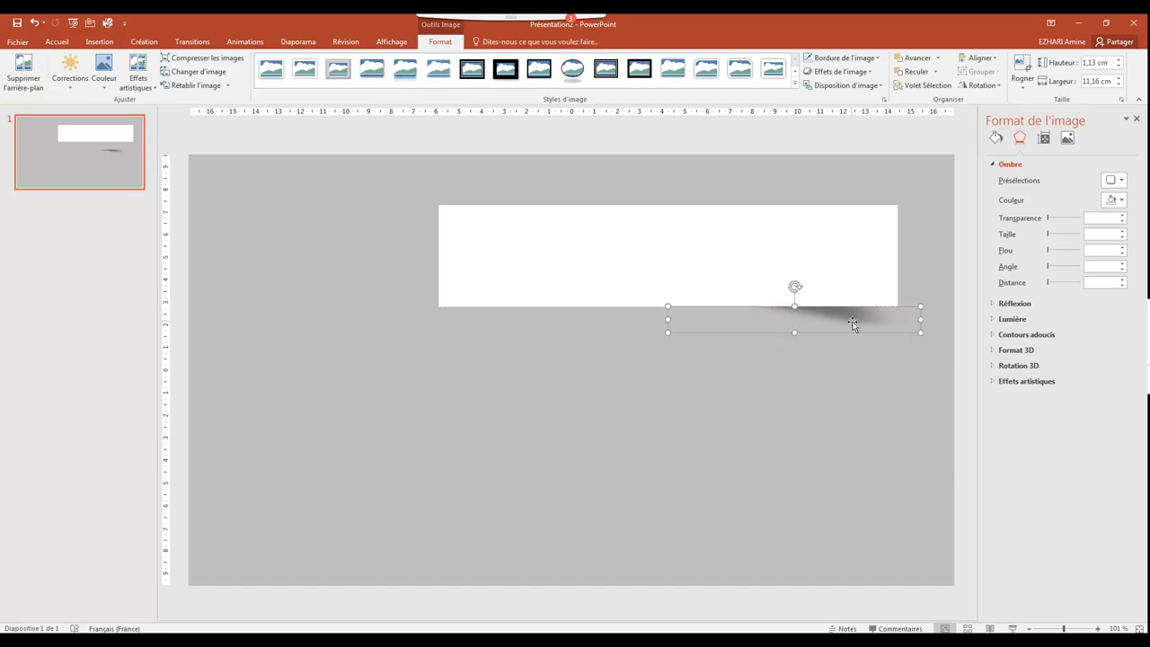
left_click(741, 263)
Step: Duplicate the white banner, shift the copy left, and narrow it into a same-height tab
right_click(710, 267)
right_click(674, 343)
left_click(698, 373)
mouse_move(647, 288)
left_mouse_down()
mouse_move(595, 290)
mouse_move(626, 269)
mouse_move(420, 256)
left_mouse_up()
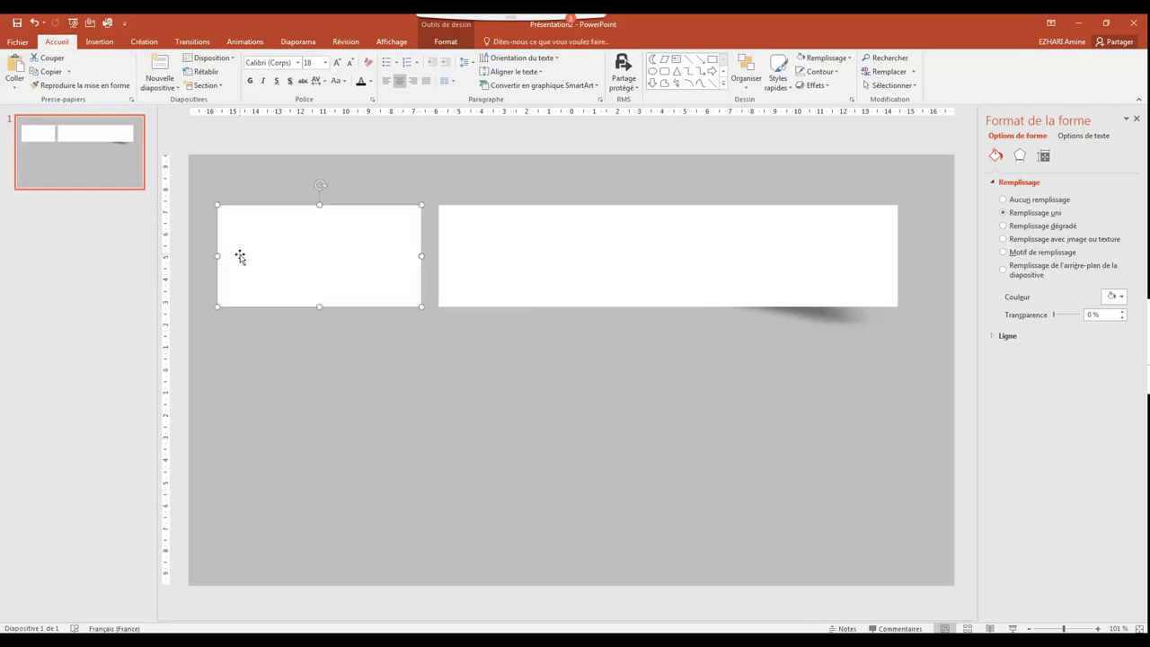
left_click_drag(216, 257, 220, 257)
left_click(377, 386)
left_click(376, 256)
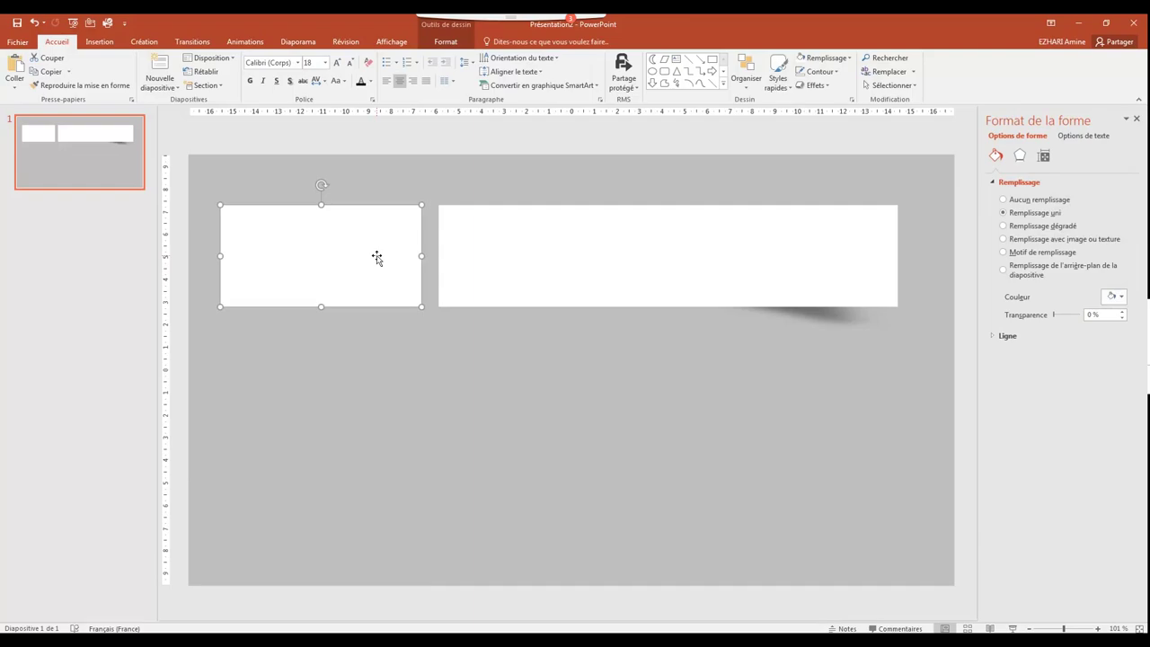
left_click_drag(381, 263, 405, 269)
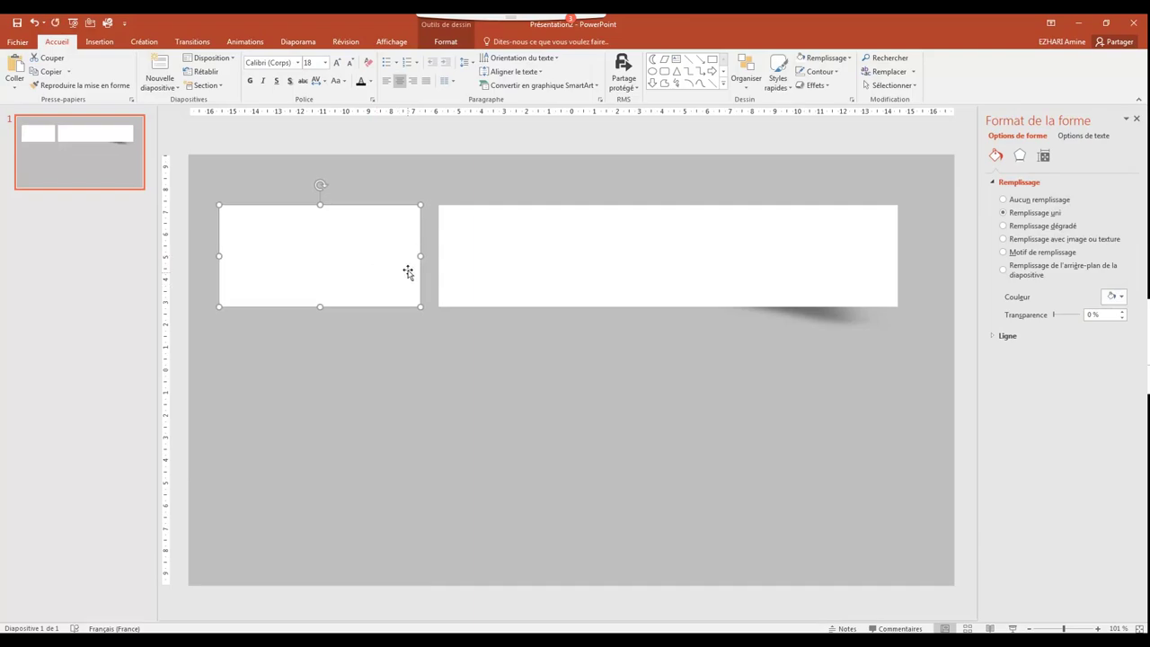
left_click(423, 320)
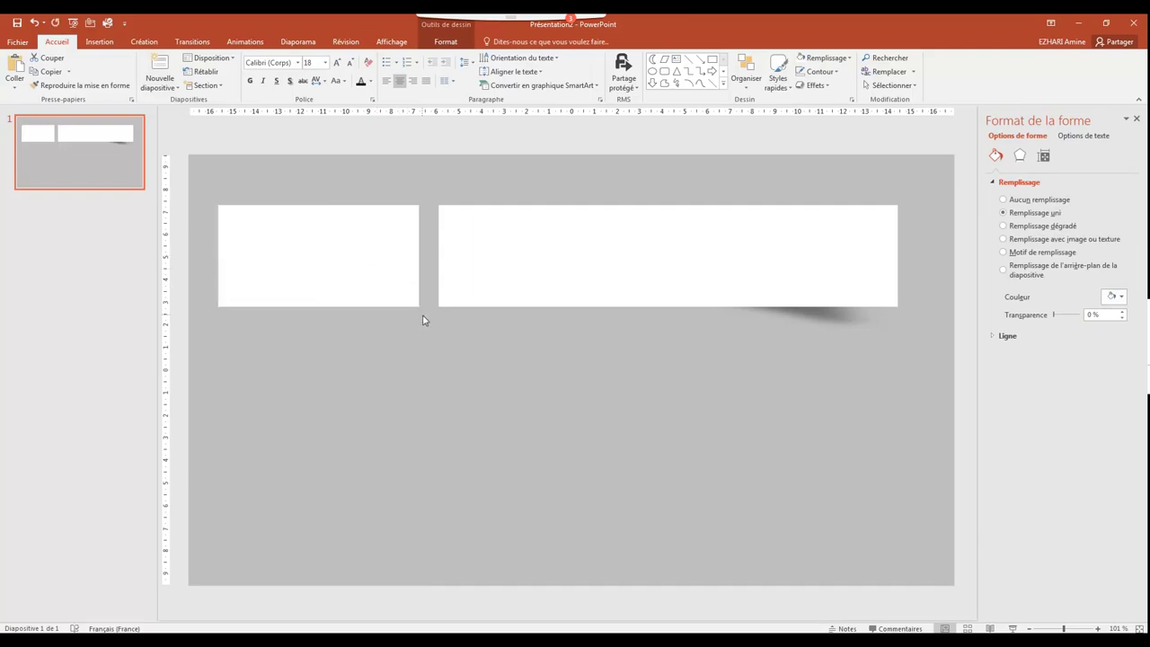
left_click(361, 306)
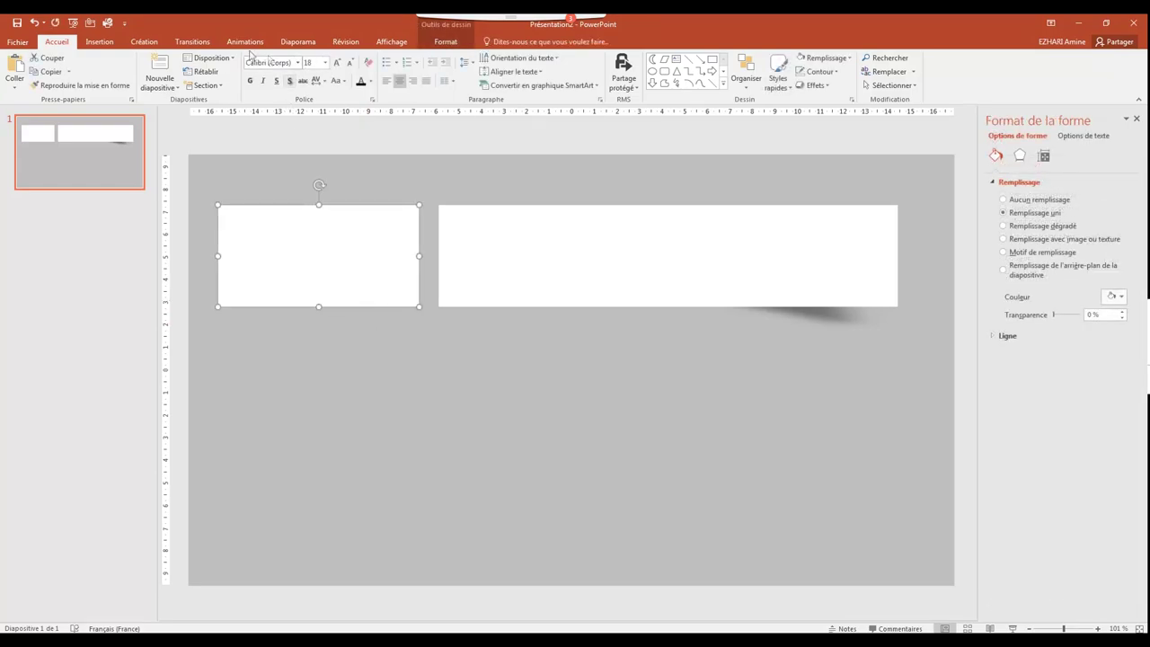
left_click(104, 43)
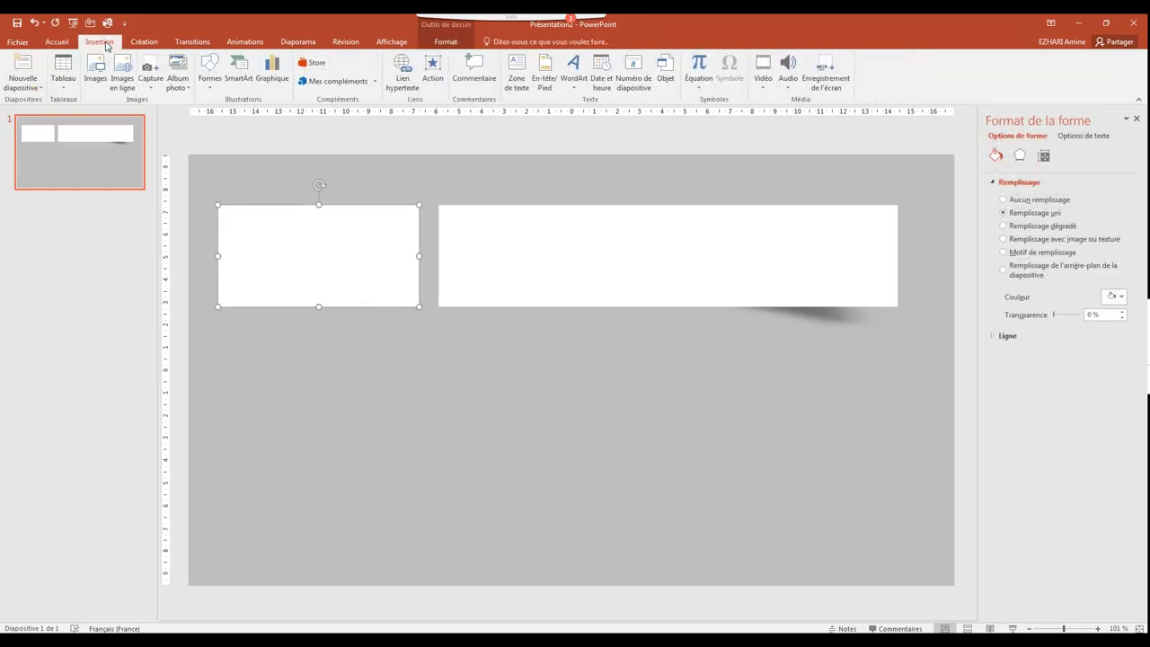
Step: Draw a small oval on the left tab and apply the black shape style
left_click(210, 81)
left_click(287, 113)
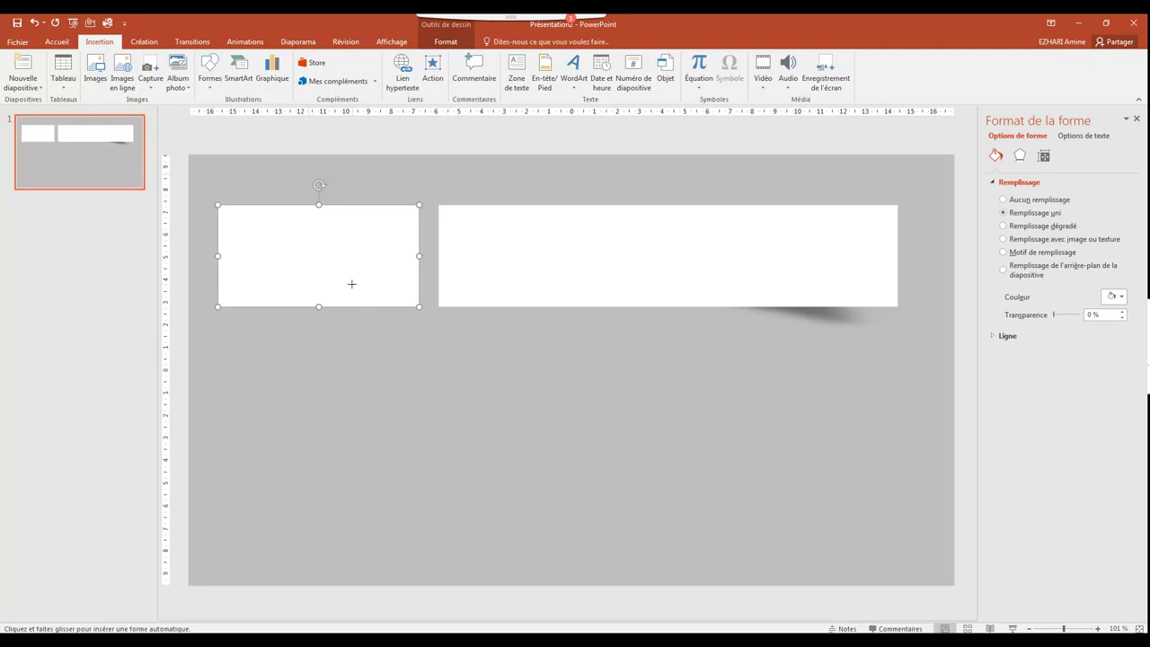
mouse_move(371, 332)
left_mouse_down()
mouse_move(399, 360)
mouse_move(387, 346)
mouse_move(408, 223)
left_mouse_up()
left_click(410, 244)
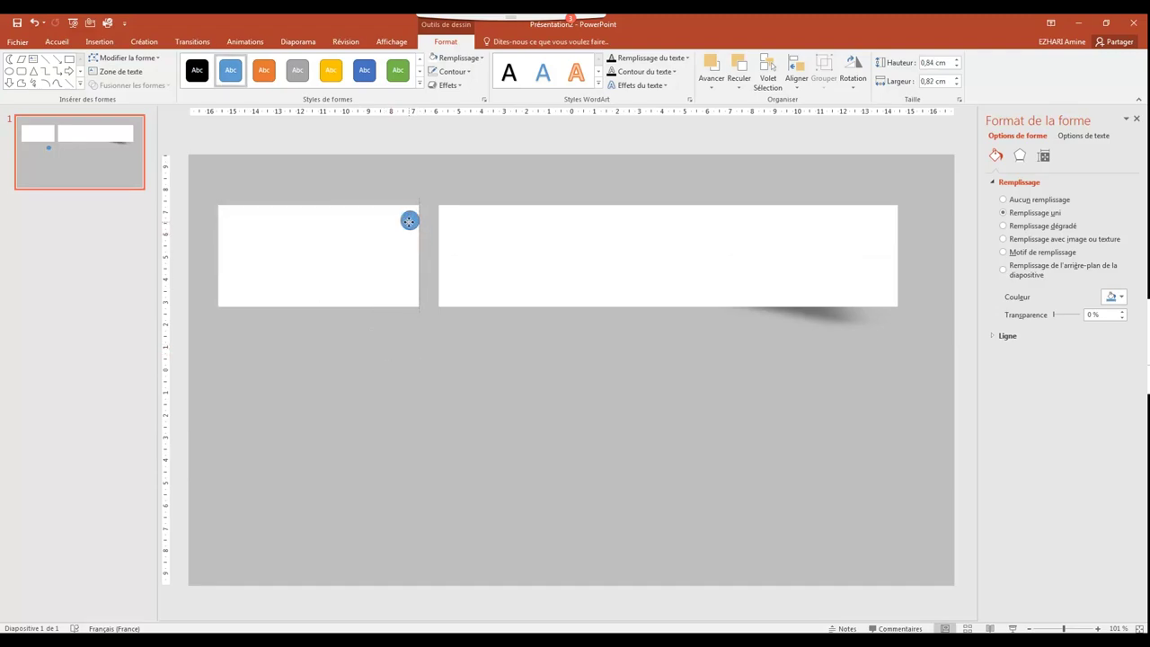
scroll(404, 219, "up", 10, "ctrl")
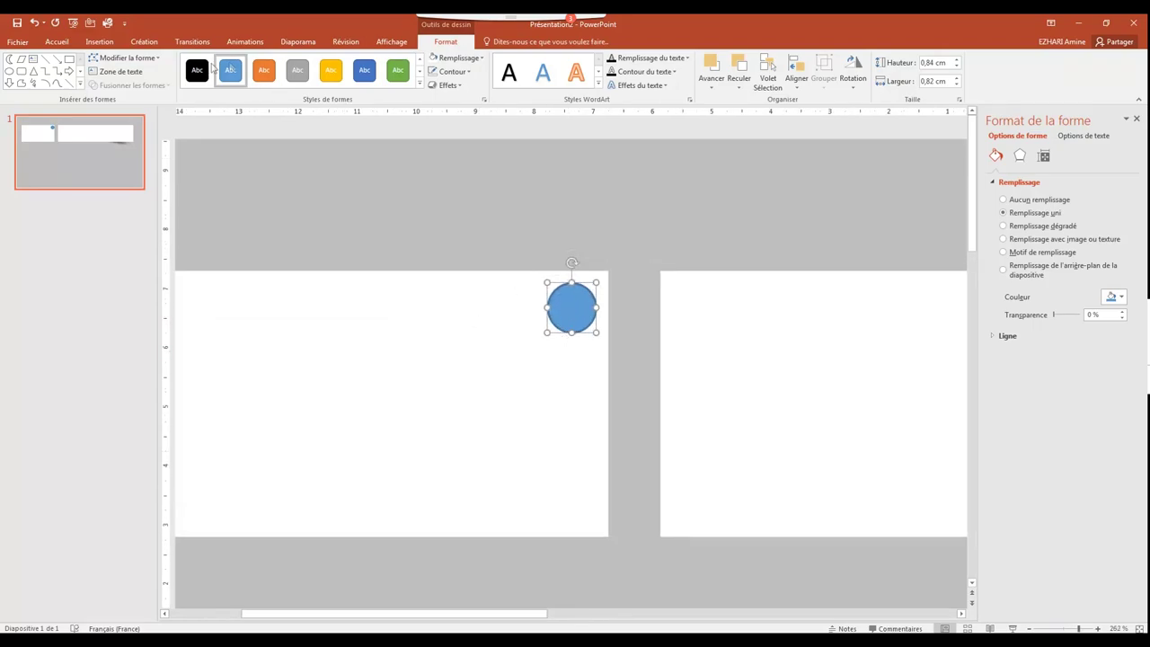
left_click(197, 70)
Step: Resize the black circle to 0,46 cm and place it near the tab's right edge
left_click_drag(595, 332, 579, 312)
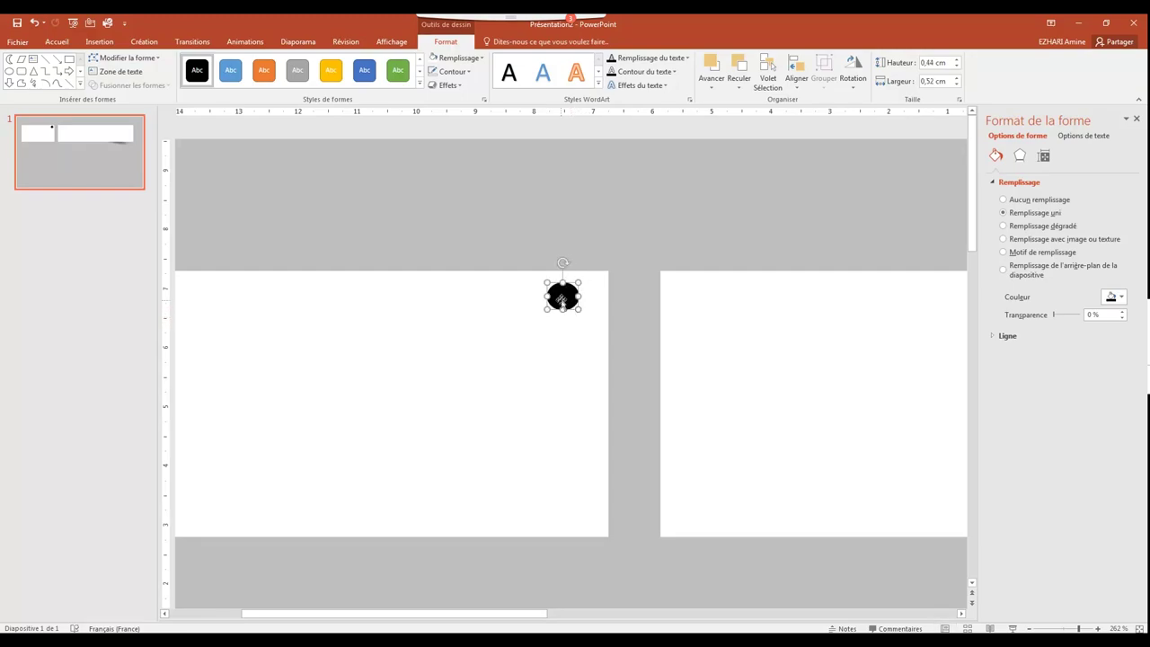
left_click_drag(580, 297, 579, 297)
left_click_drag(573, 296, 575, 297)
left_click_drag(573, 311, 579, 310)
left_click_drag(577, 316, 579, 319)
left_click(587, 346)
left_click_drag(580, 316, 577, 320)
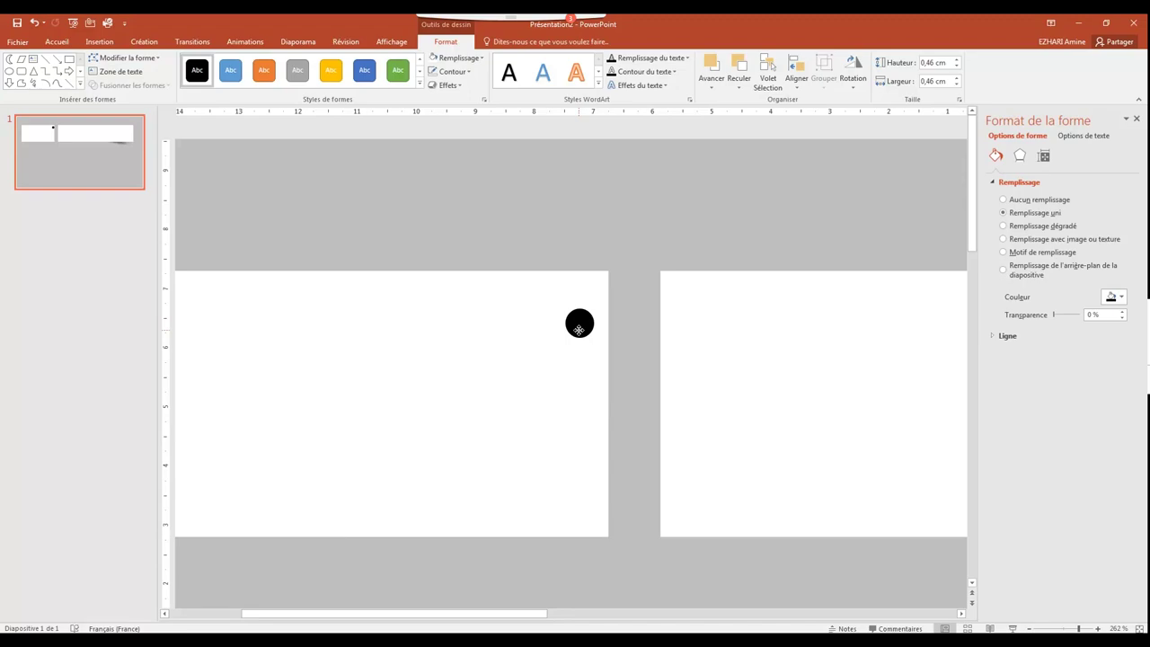
left_click_drag(578, 330, 572, 329)
Step: Paste two copies of the black circle down the tab's right edge, middle and bottom
right_click(572, 326)
left_click(583, 378)
right_click(583, 377)
left_click(608, 431)
left_click_drag(595, 343, 570, 414)
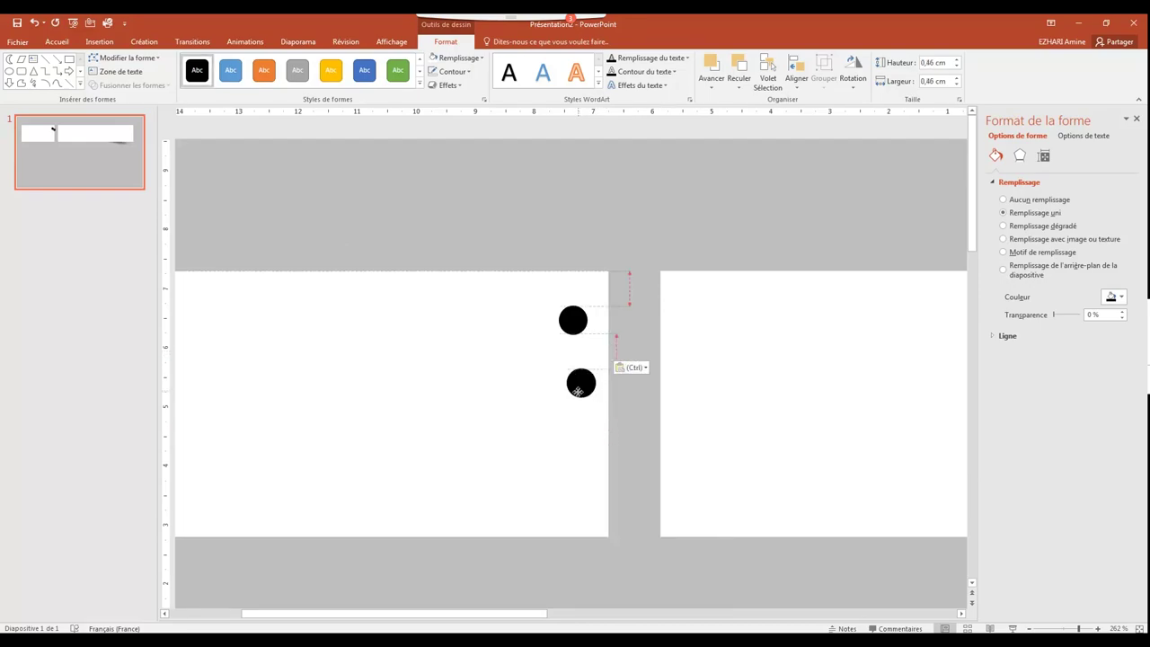
right_click(569, 413)
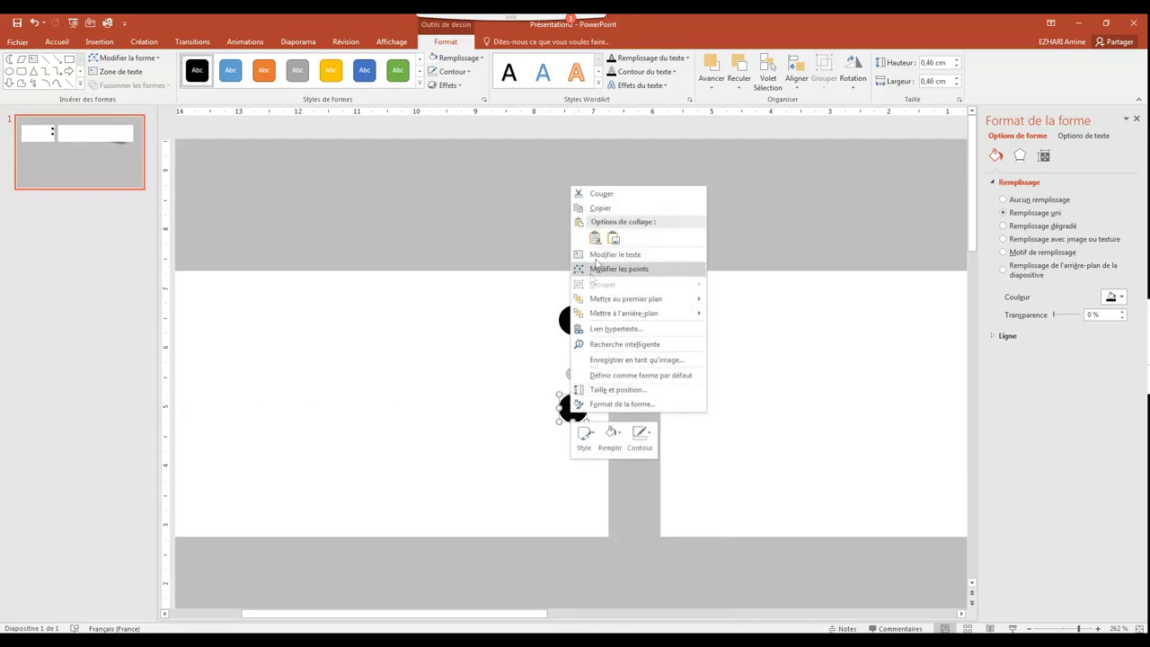
key("Escape")
left_click(566, 483)
right_click(565, 482)
left_click(587, 304)
left_click_drag(569, 332, 573, 502)
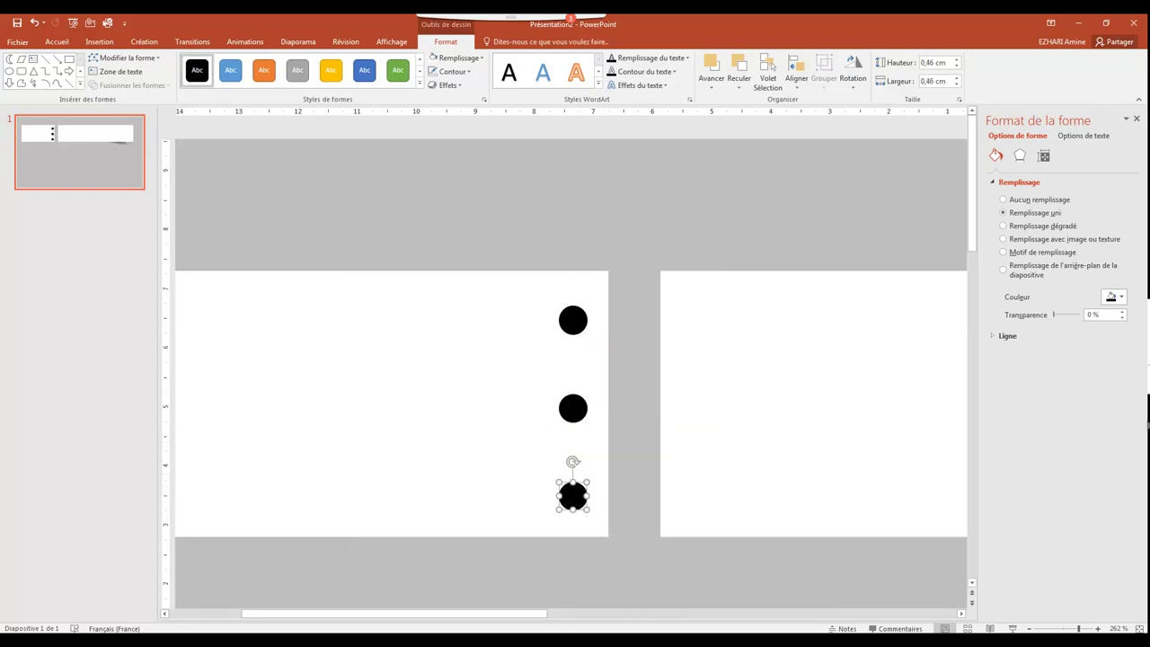
Step: Distribute the three circles vertically and Ctrl-drag a matching set onto the banner's left edge
left_click(576, 410, "shift")
left_click(578, 323, "shift")
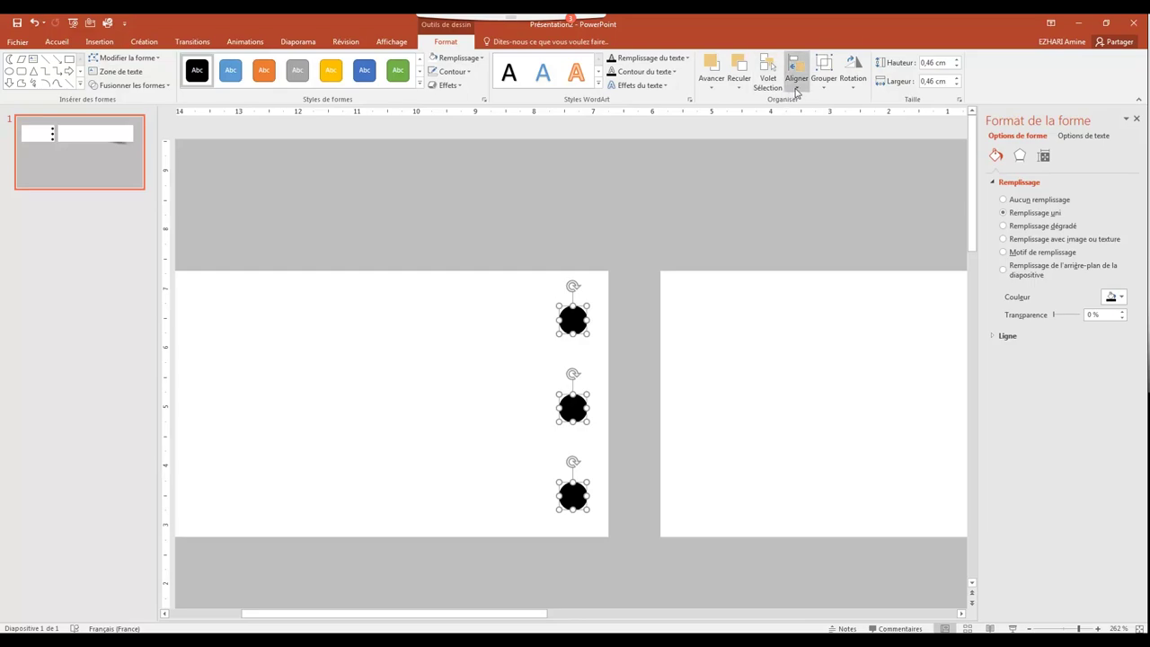
left_click(795, 89)
left_click(813, 203)
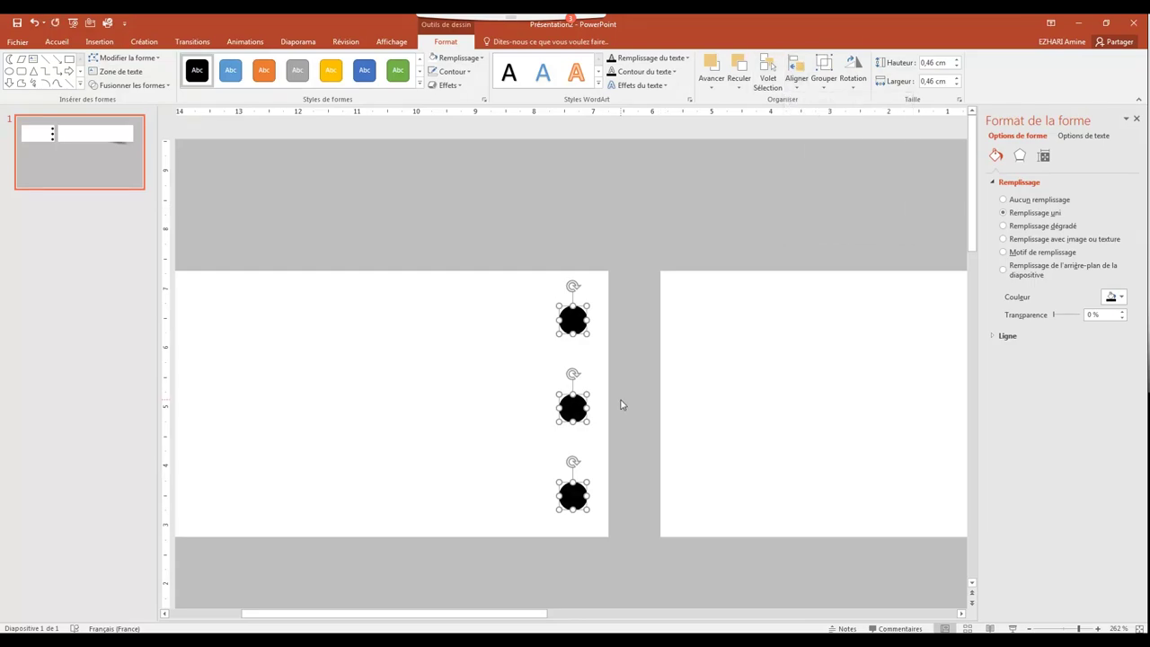
left_click_drag(575, 322, 702, 319)
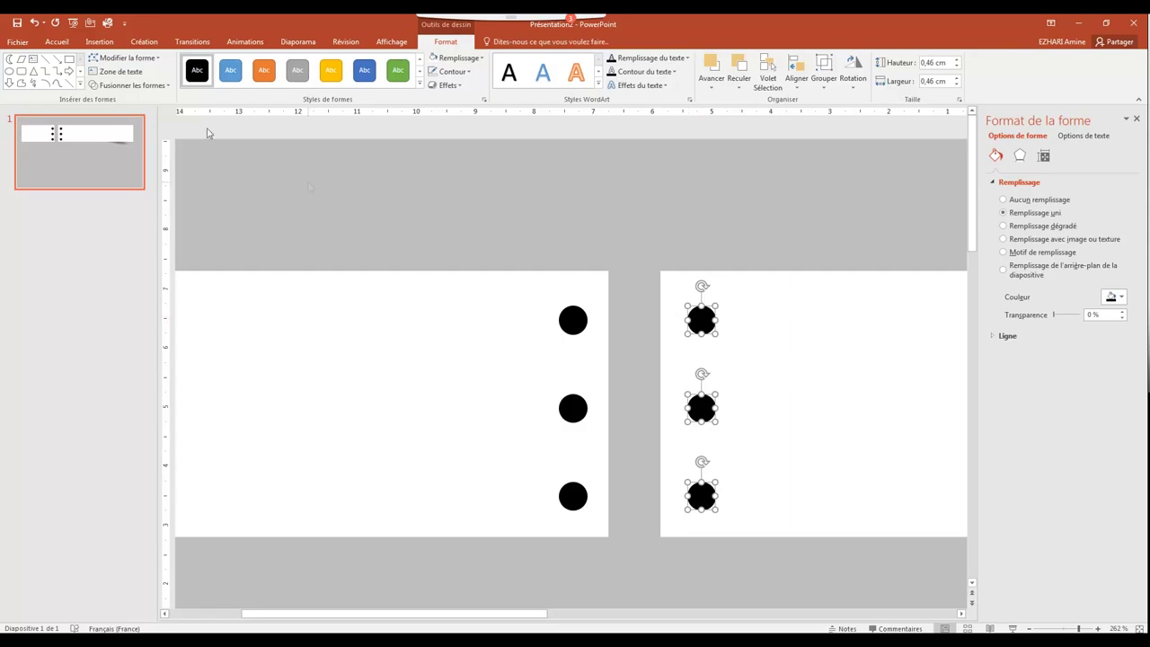
left_click(100, 41)
left_click(210, 83)
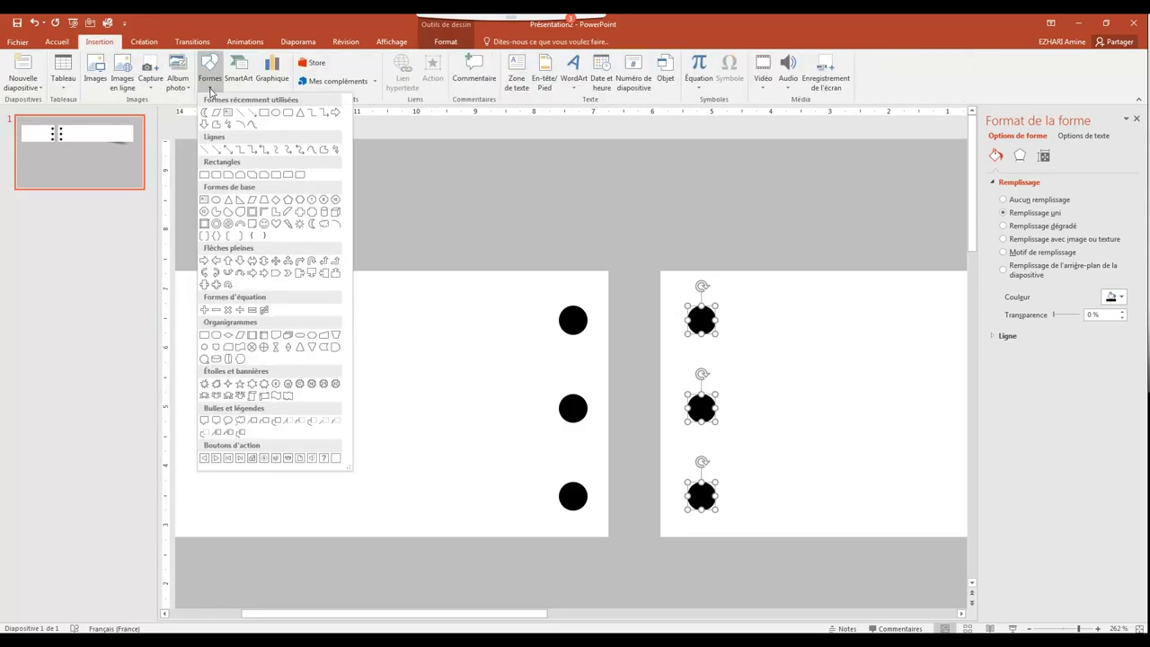
Step: Draw a thin rectangle bar with a light grey fill and no outline
left_click(288, 112)
left_click_drag(334, 301, 479, 318)
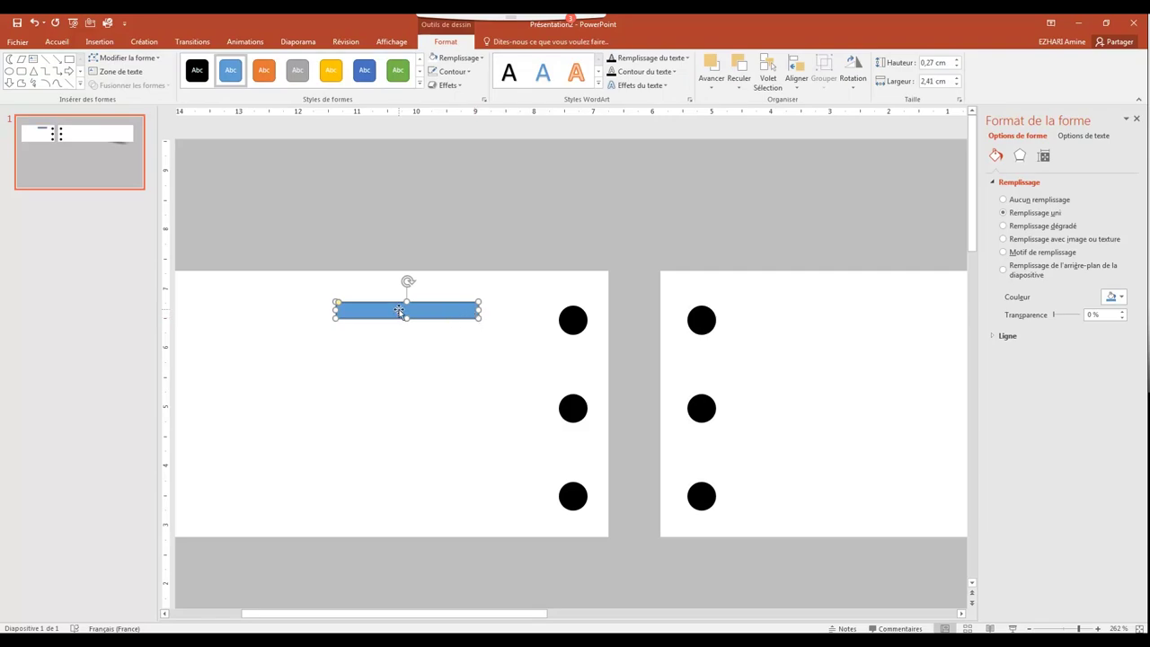
left_click_drag(338, 302, 367, 306)
left_click(458, 58)
left_click(437, 115)
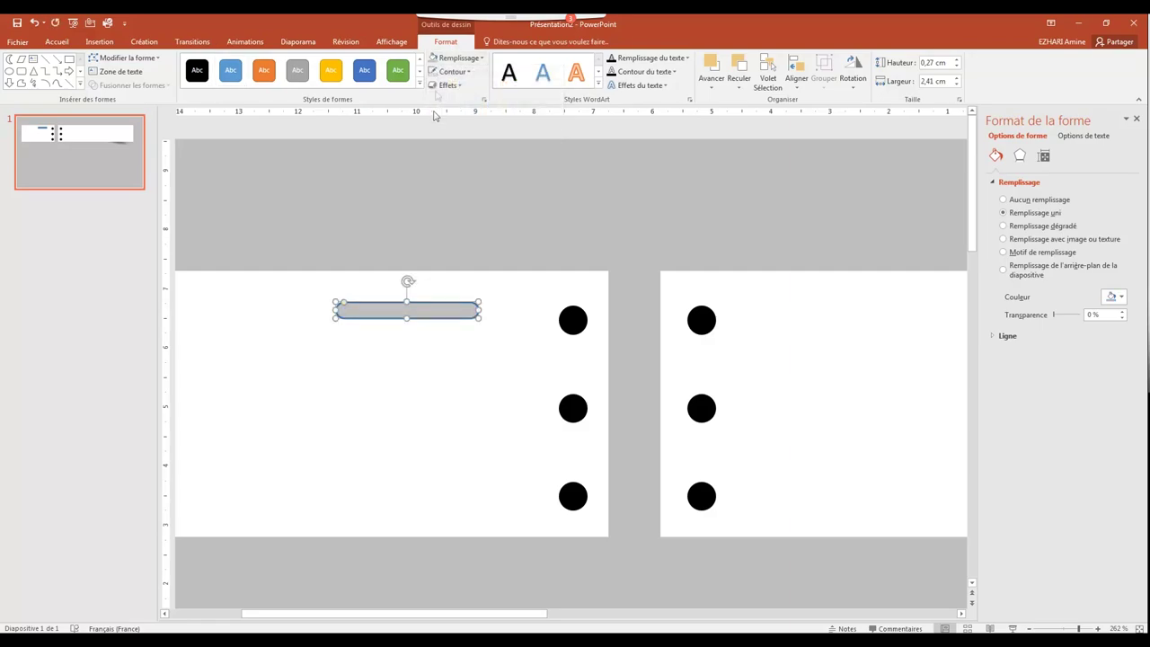
left_click(452, 71)
left_click(460, 175)
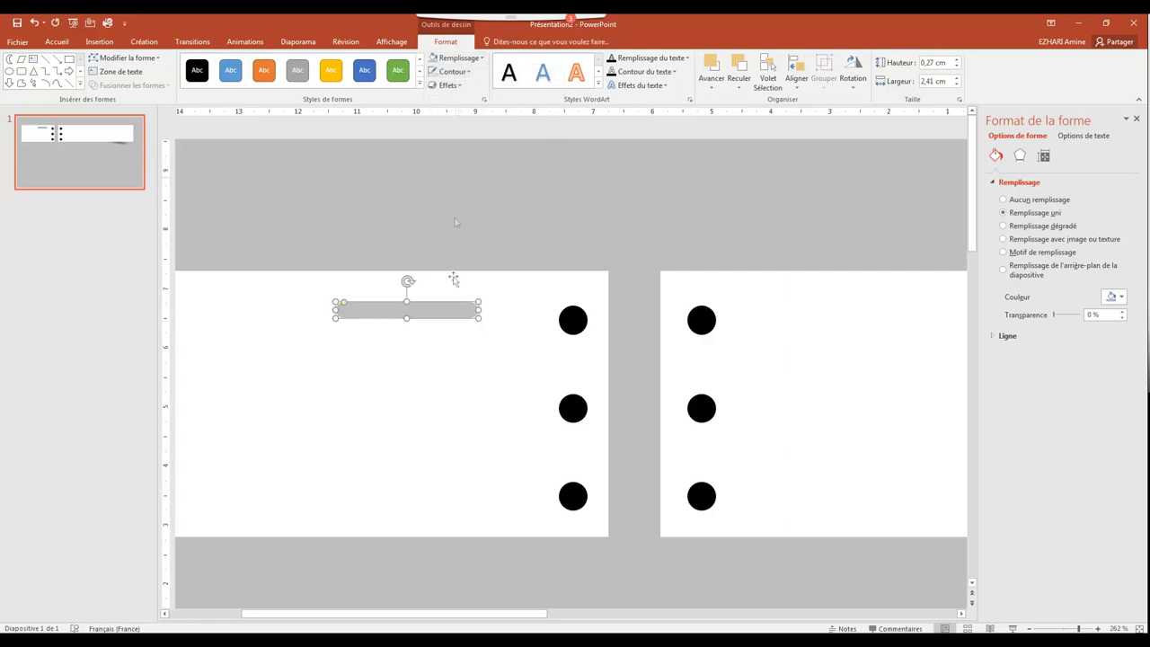
Step: Fit the light grey bar, 0,27 × 2,48 cm, across the top pair of dots
left_click_drag(409, 313, 640, 324)
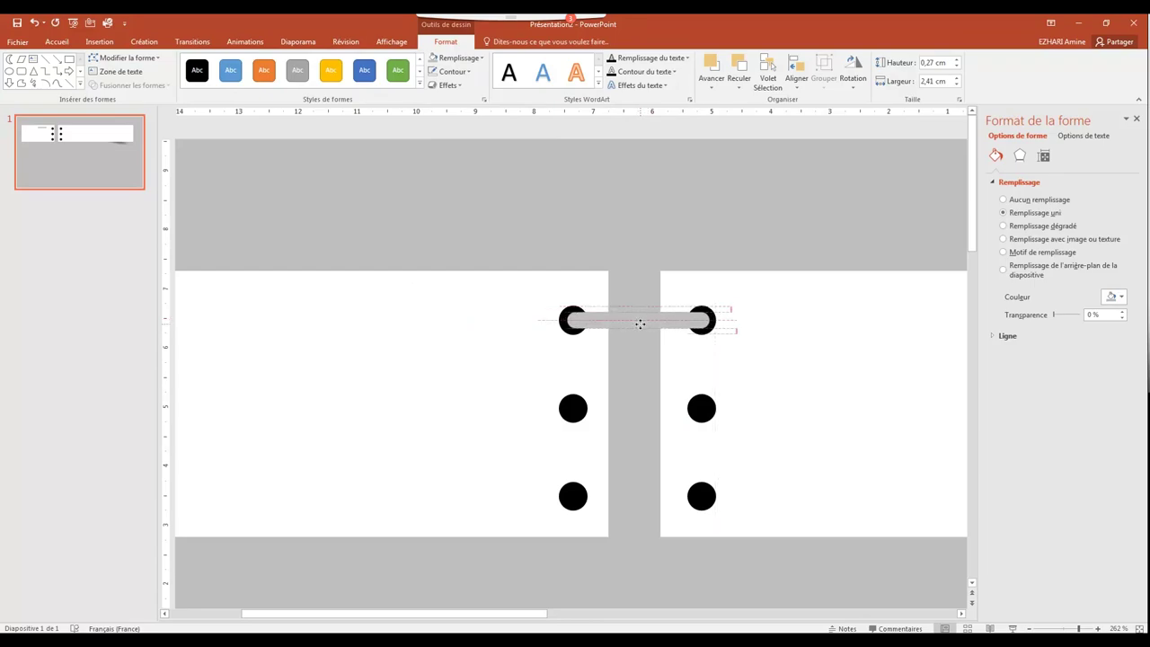
left_click_drag(635, 325, 636, 324)
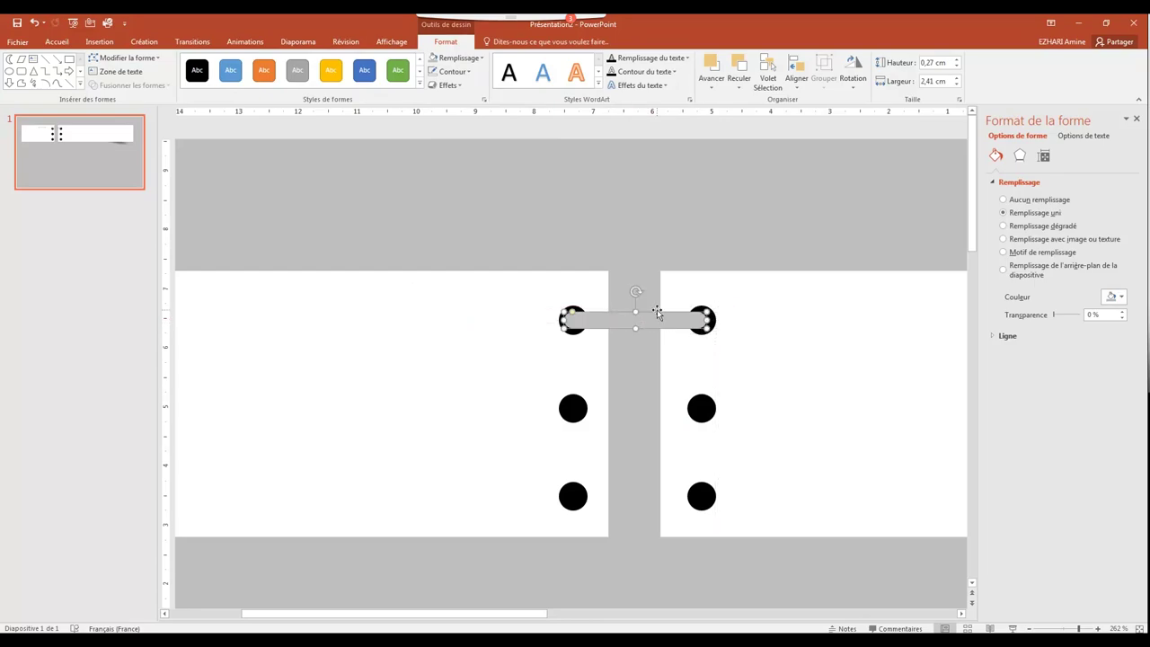
key("Escape")
left_click_drag(710, 320, 715, 320)
left_click_drag(1079, 627, 1085, 628)
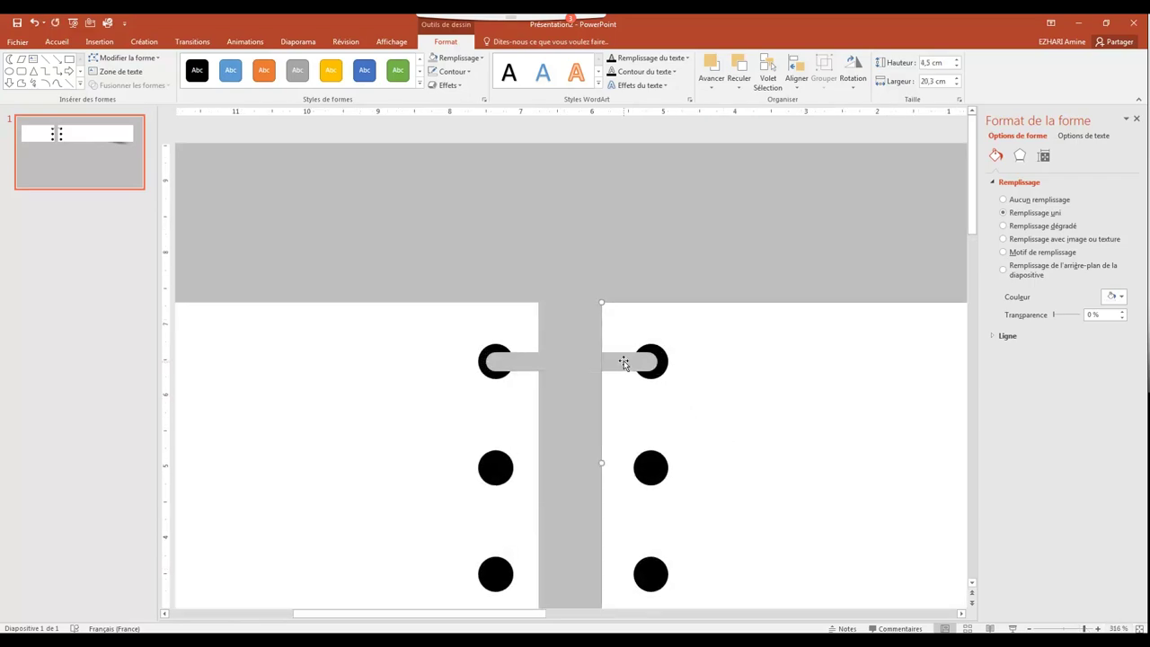
key("Delete")
left_click_drag(660, 361, 667, 363)
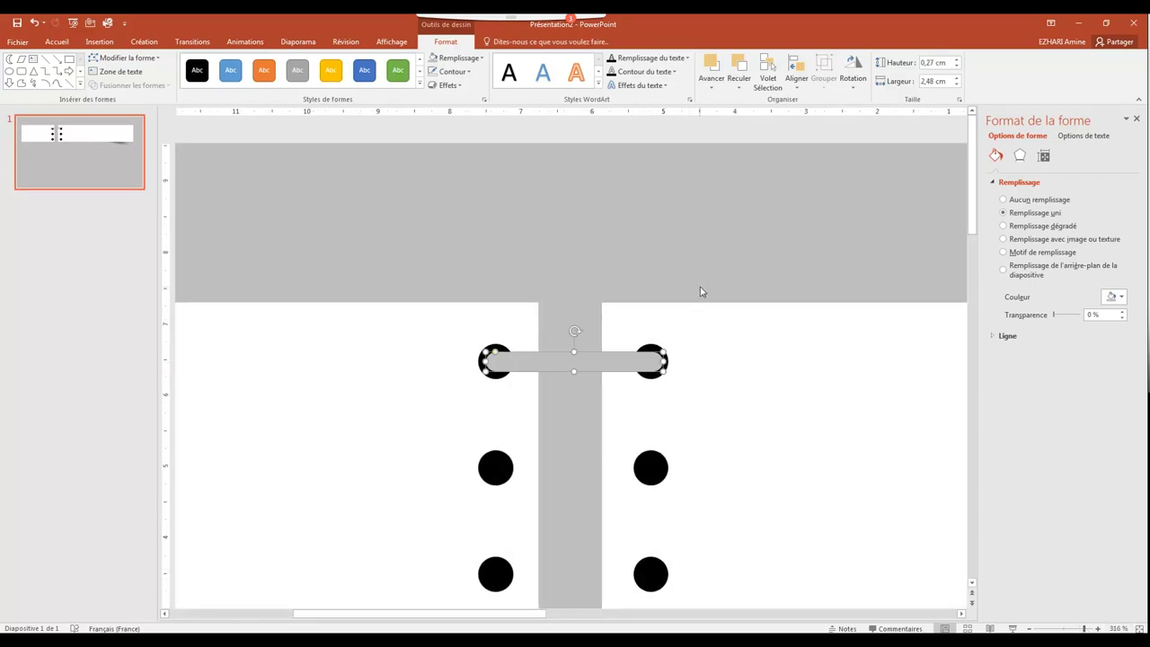
key("ctrl+z")
key("ctrl+y")
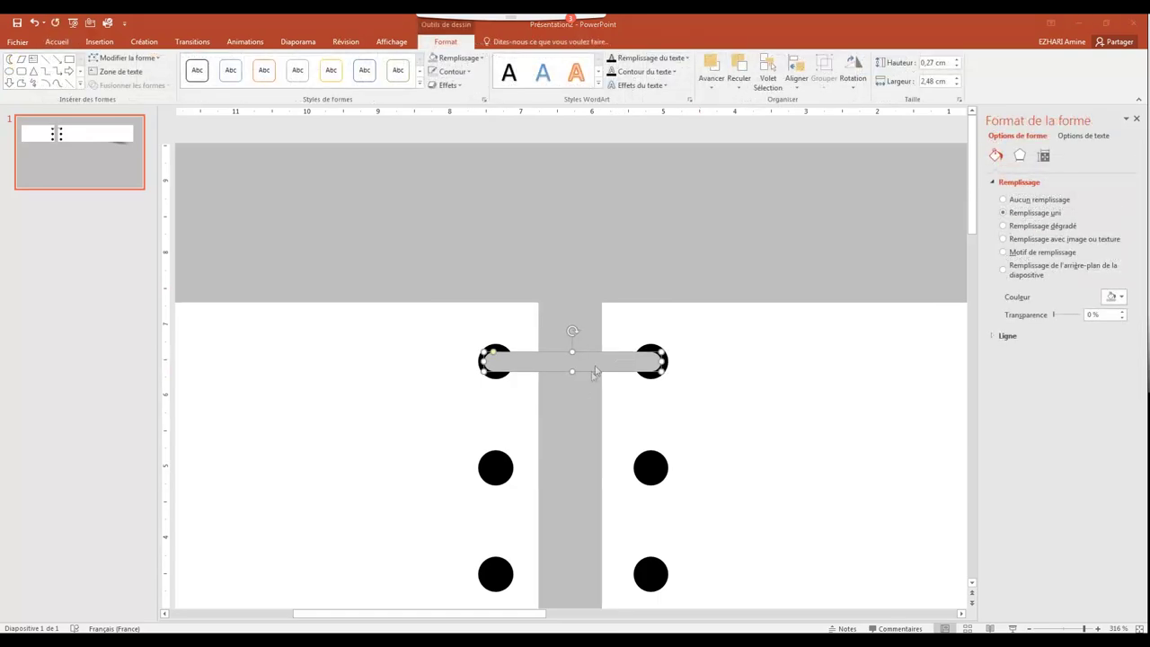
left_click(458, 57)
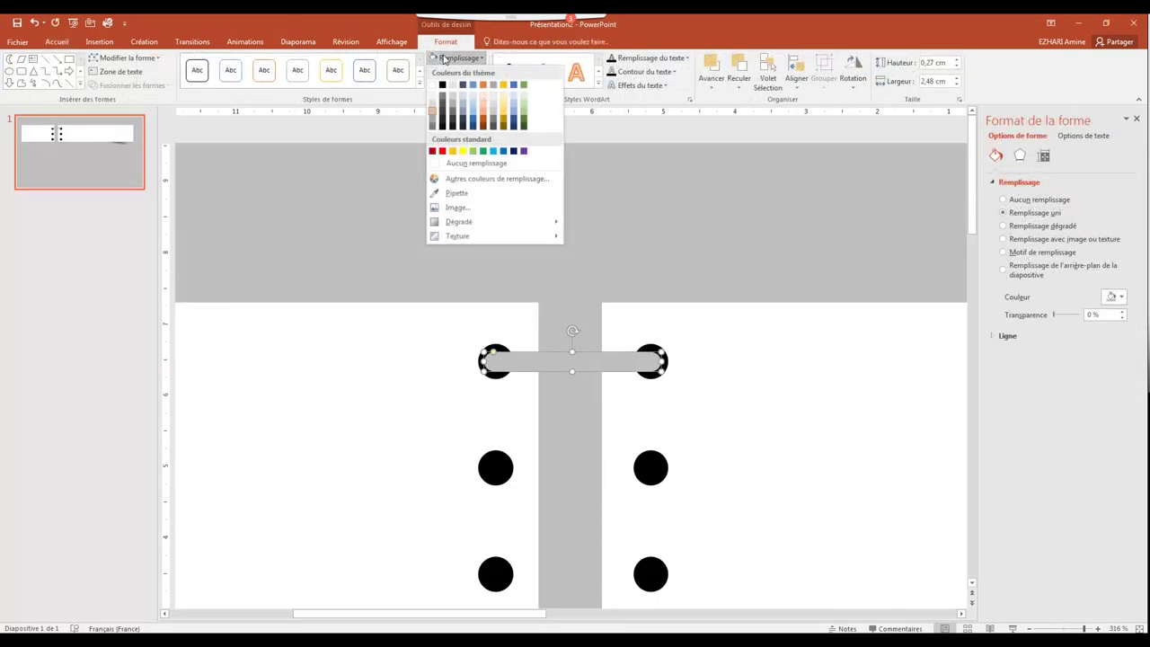
left_click(431, 124)
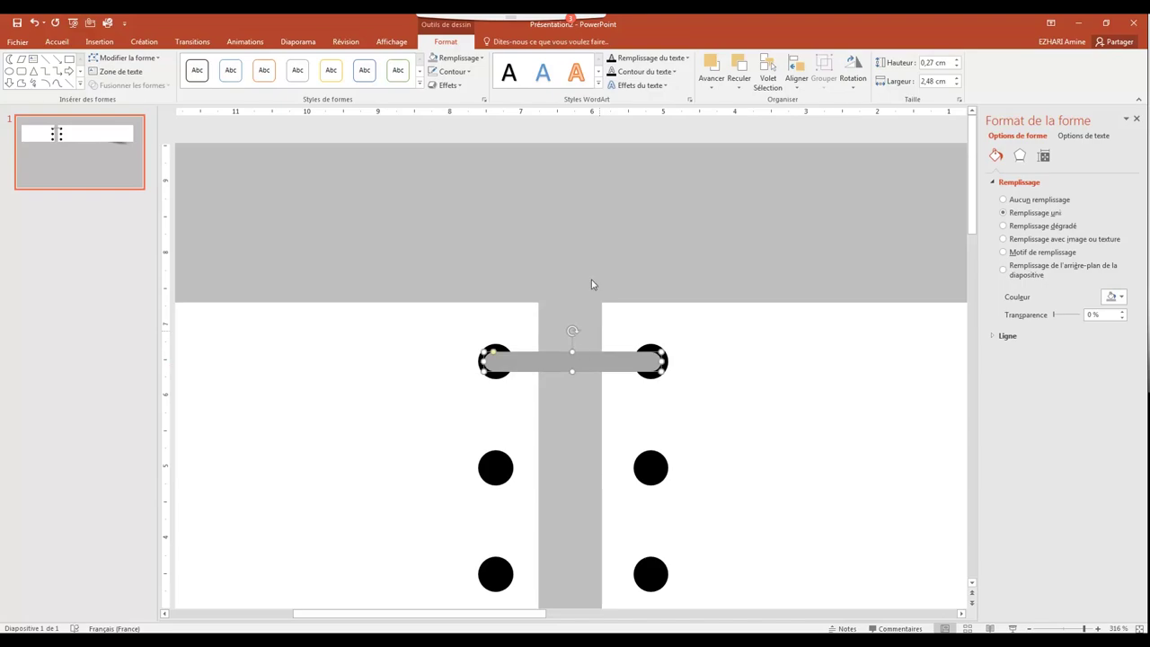
left_click_drag(587, 362, 592, 473)
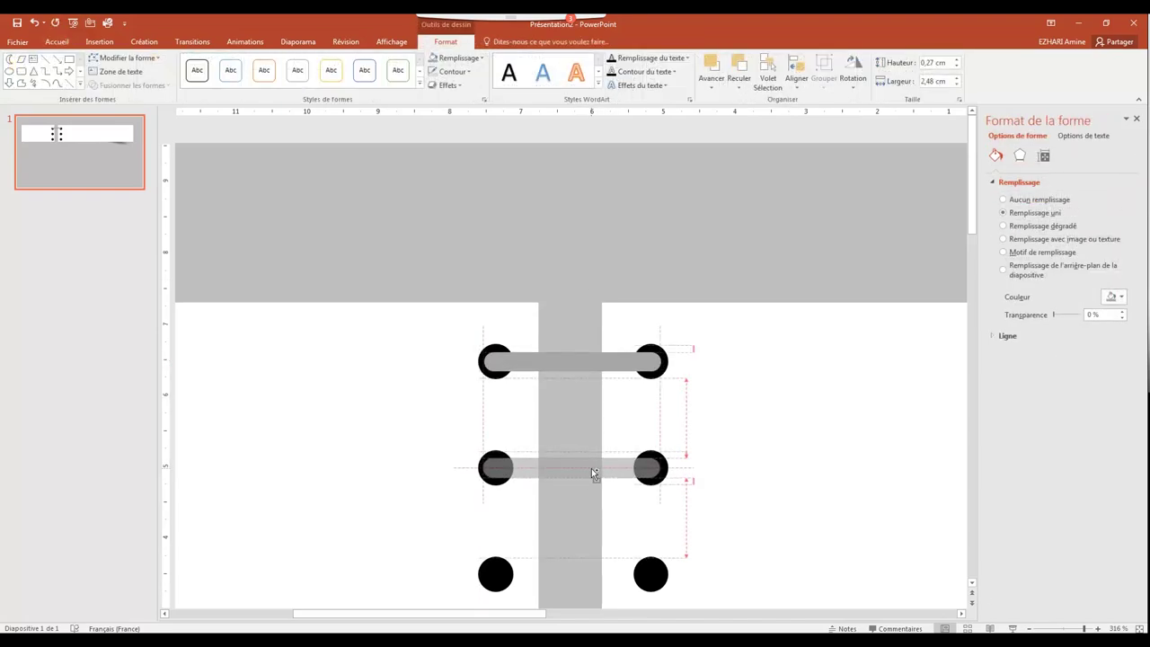
Step: Copy the grey bar onto the middle and bottom dot pairs, then distribute all three vertically
left_click_drag(593, 474, 590, 576)
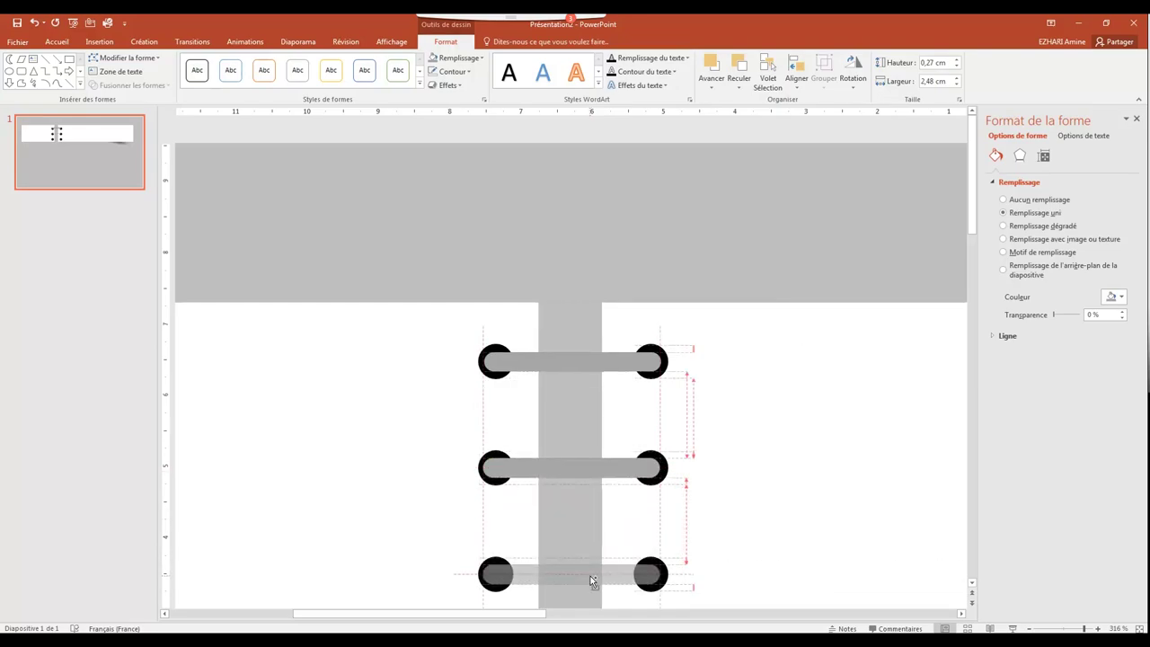
left_click_drag(590, 576, 588, 468)
left_click(562, 577)
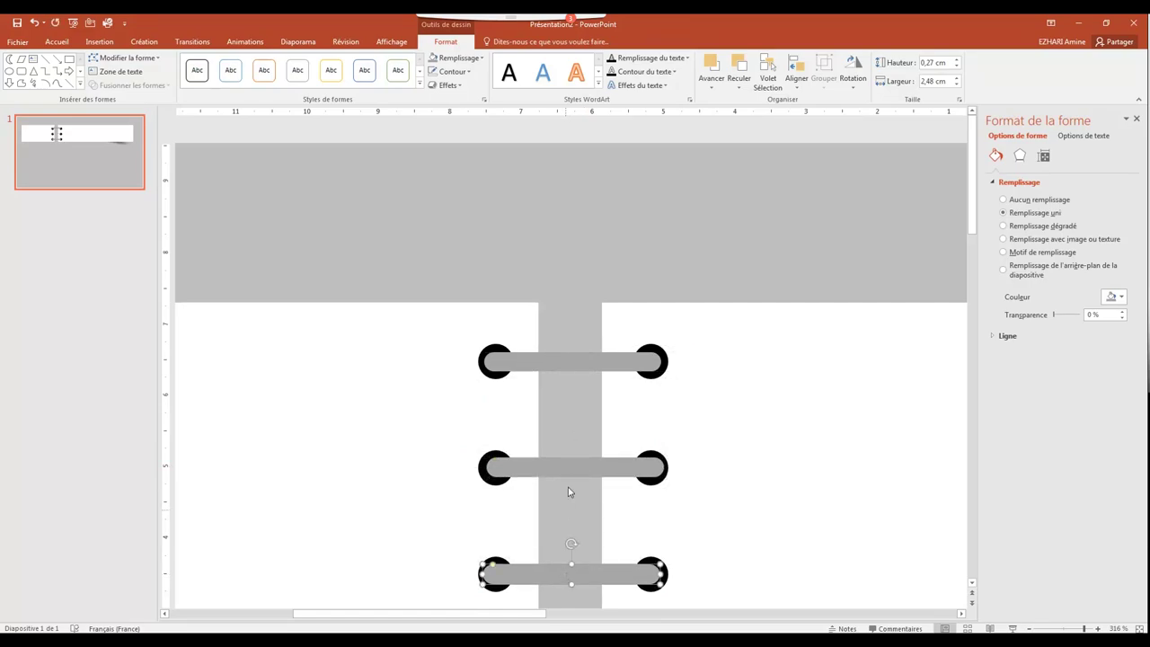
left_click(573, 461, "shift")
left_click(567, 365, "shift")
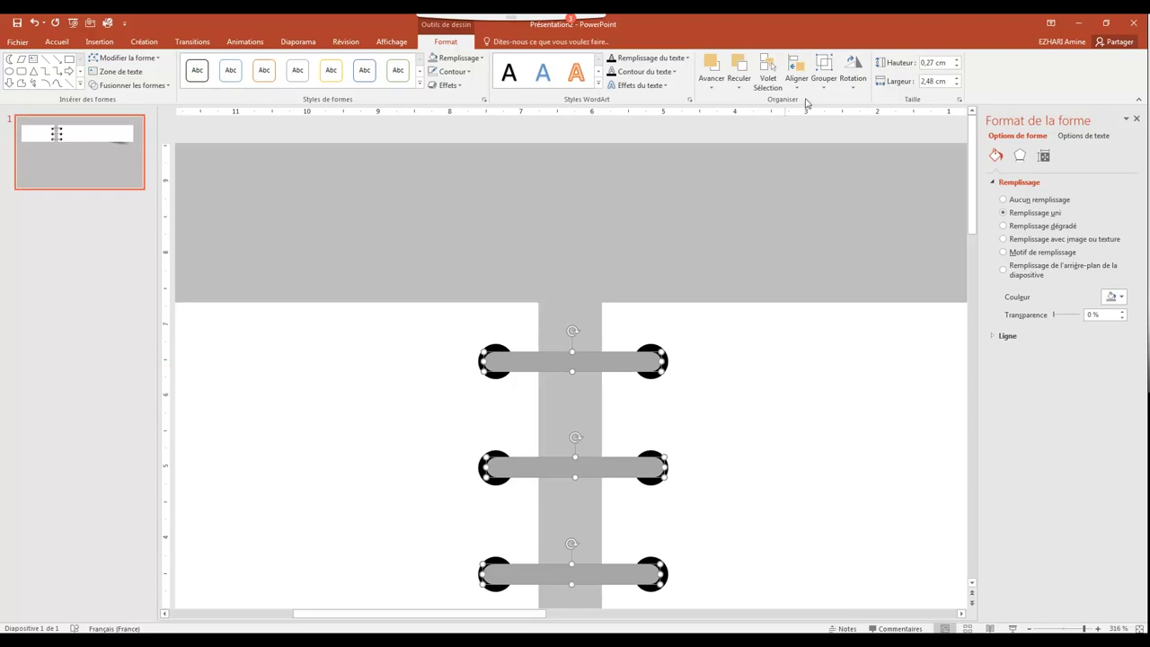
left_click(795, 74)
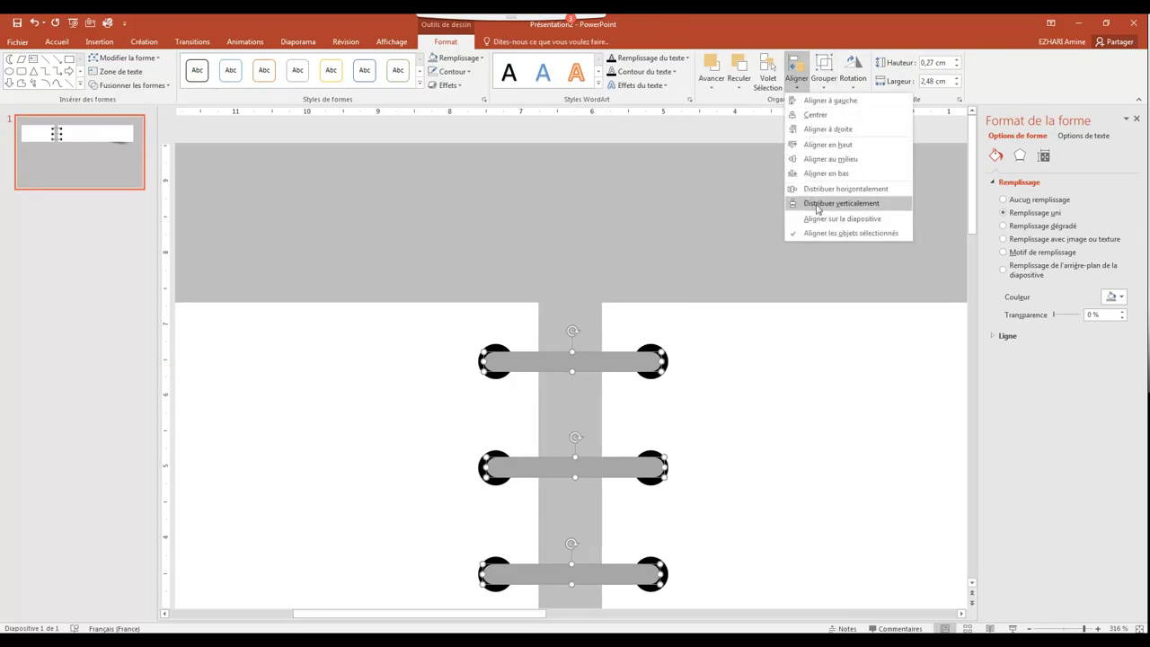
left_click(817, 204)
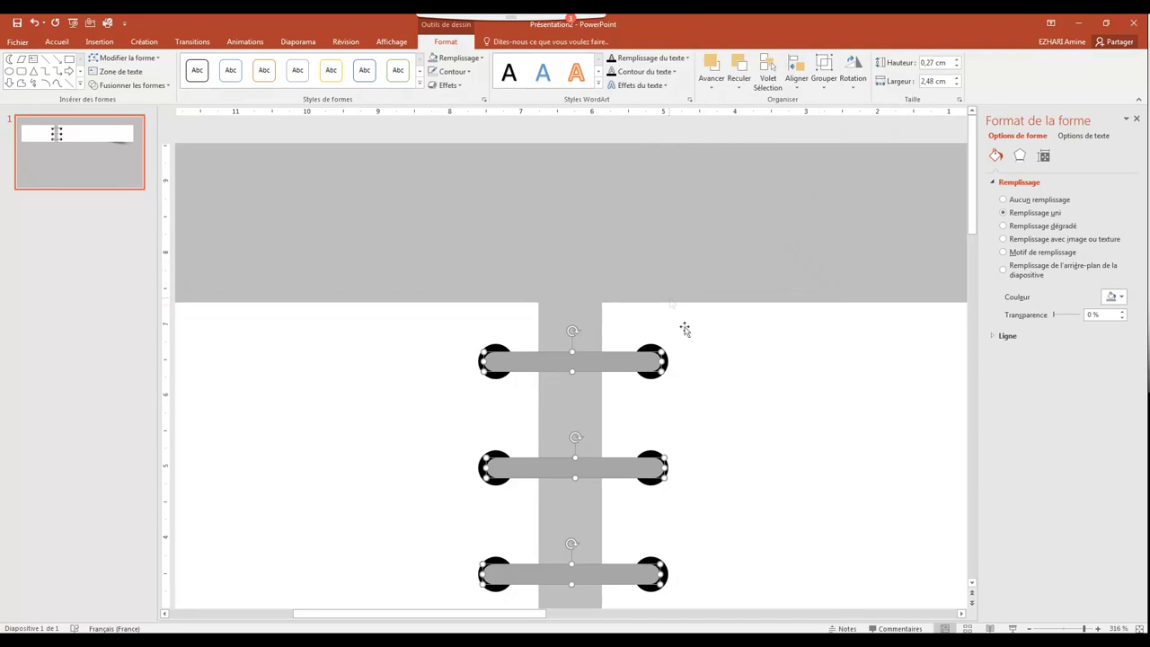
left_click_drag(1074, 630, 1059, 630)
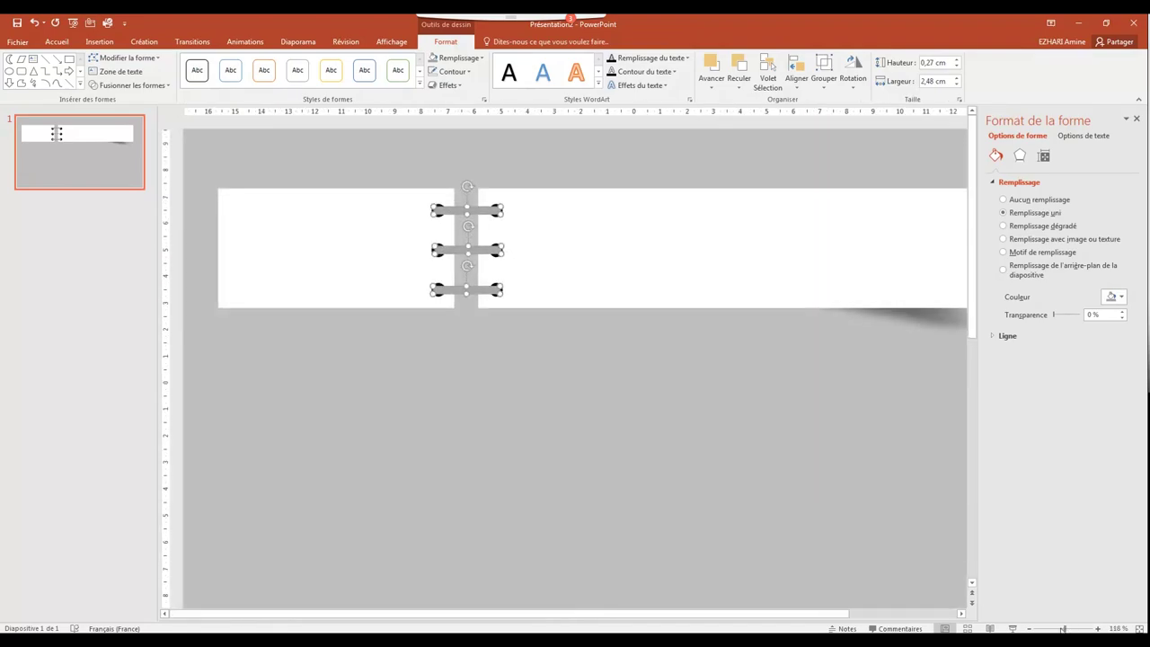
Step: Duplicate the curled shadow image and drag the copy to the left
left_click(782, 318)
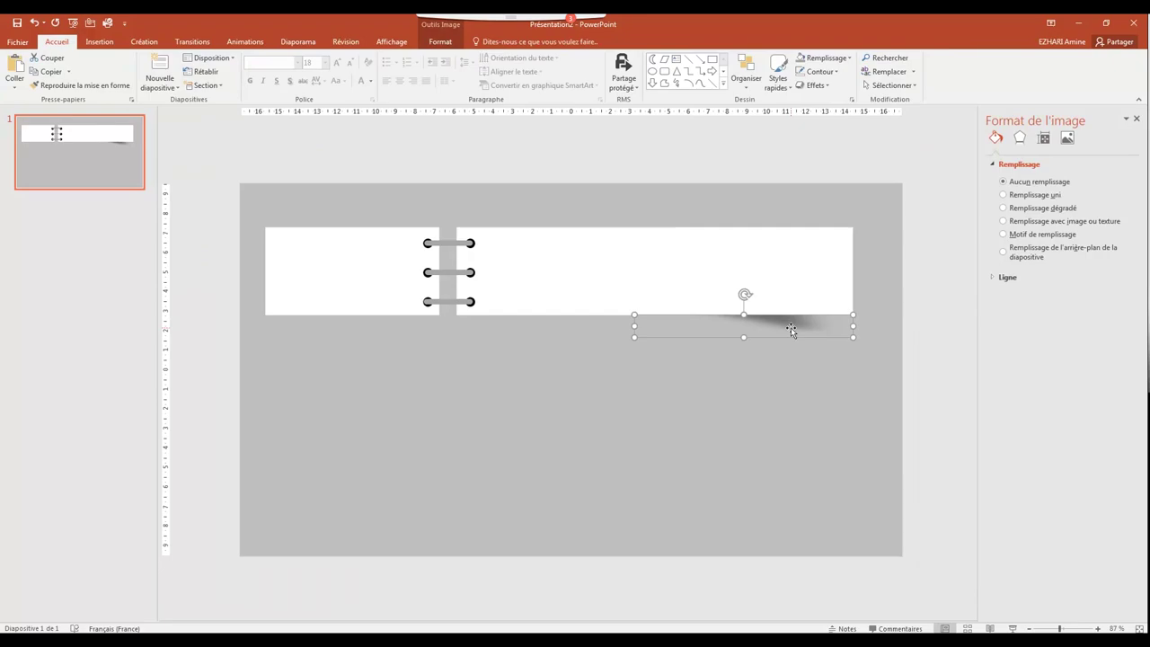
right_click(792, 330)
left_click(813, 351)
right_click(675, 379)
left_click(690, 399)
left_click_drag(790, 334, 495, 334)
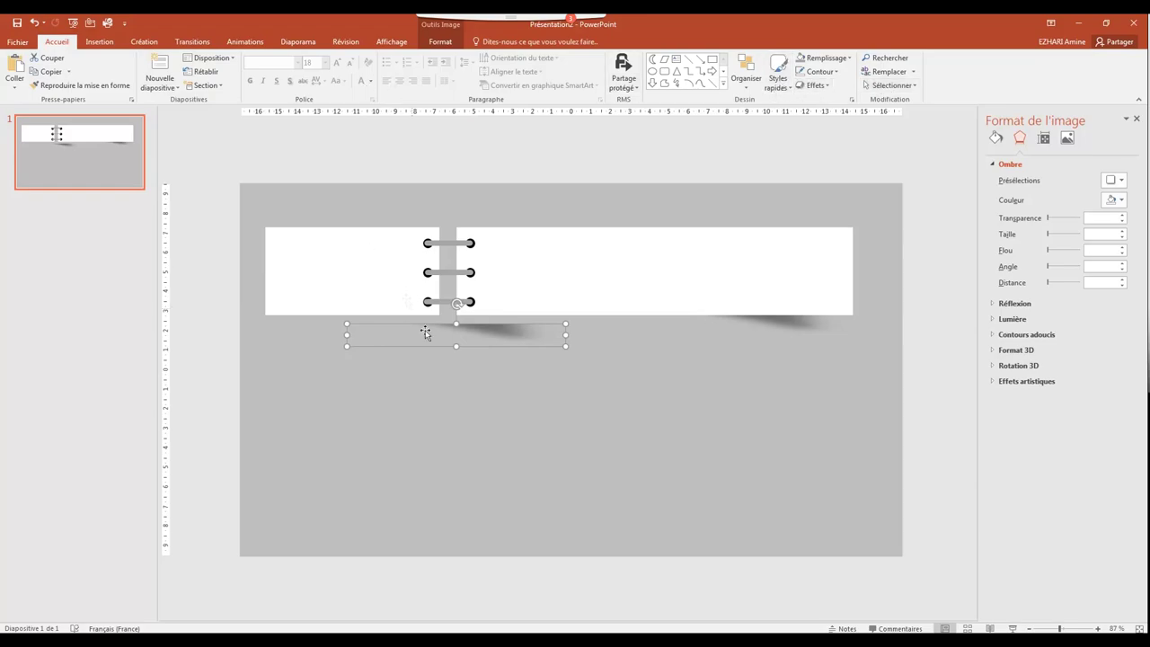
Step: Flip the shadow copy vertically and place it under the left white panel
left_click(440, 41)
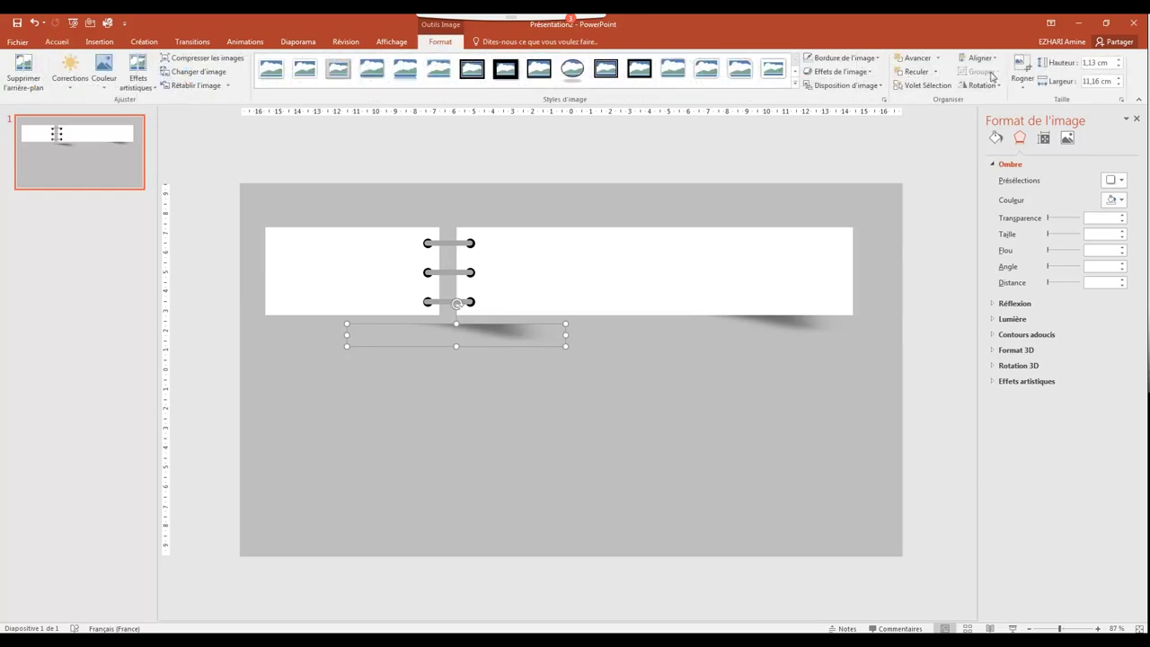
left_click(975, 86)
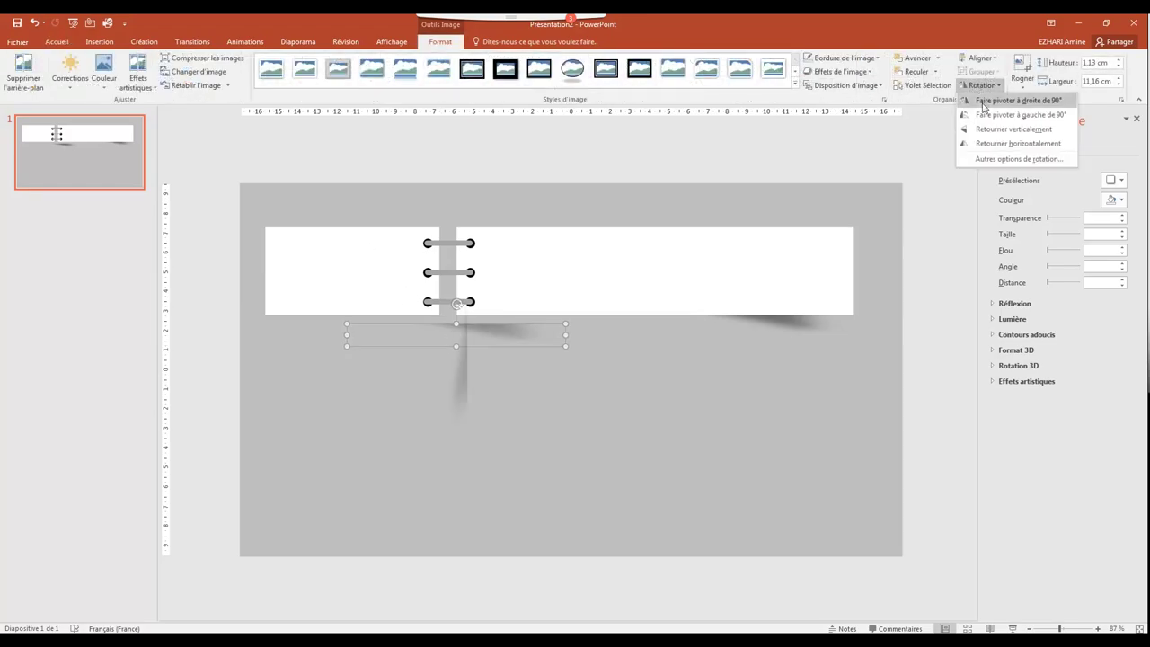
left_click(987, 132)
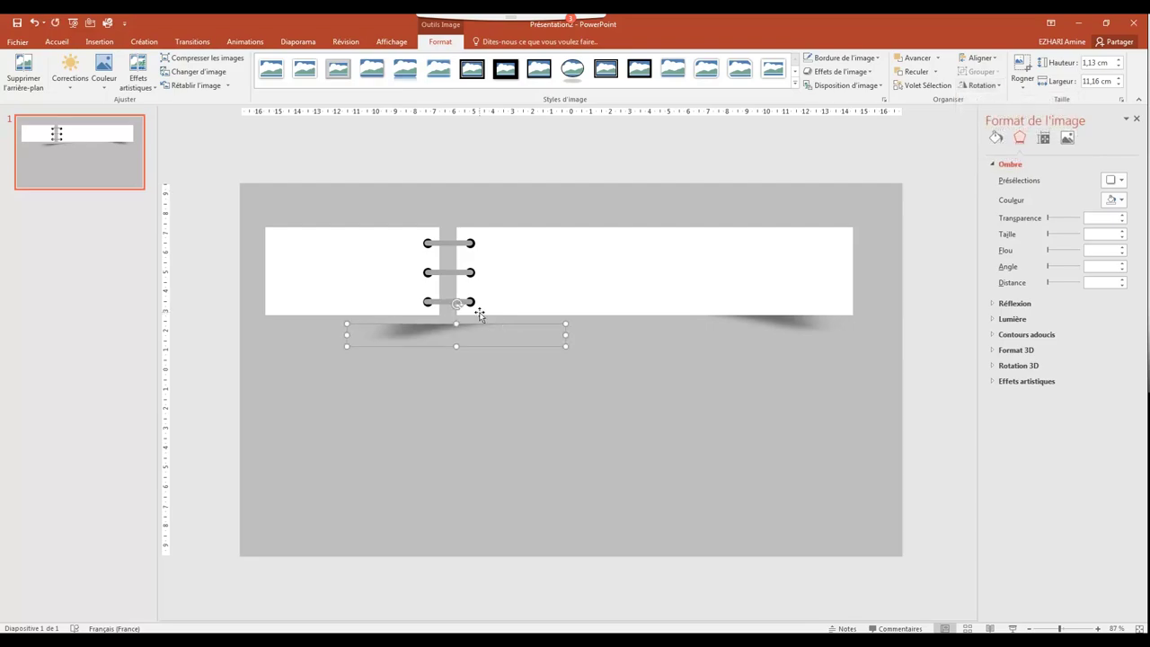
left_click_drag(406, 341, 306, 327)
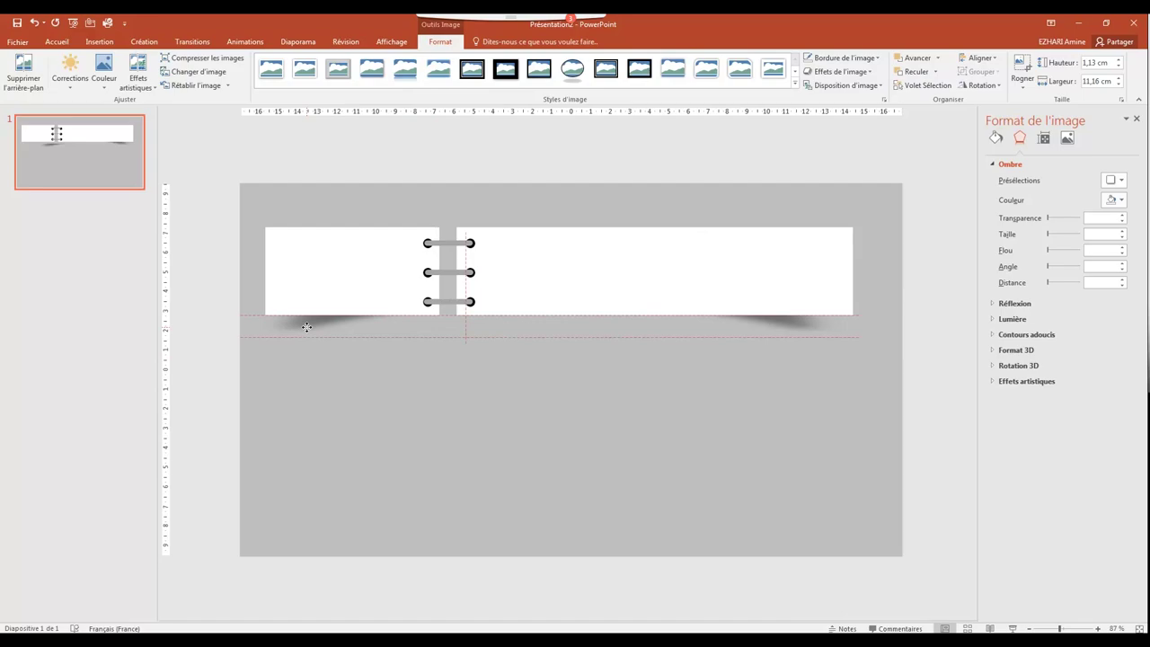
Step: Fill the left rectangle dark green, then apply a dark linear gradient variation
left_click(308, 278)
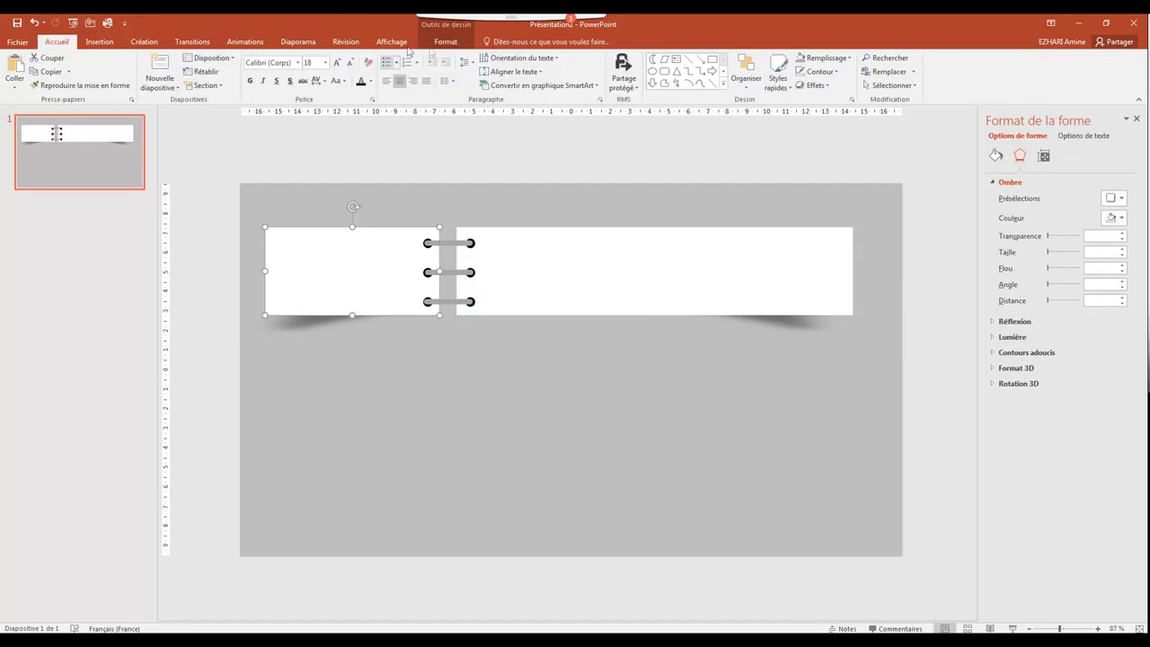
left_click(445, 42)
left_click(454, 59)
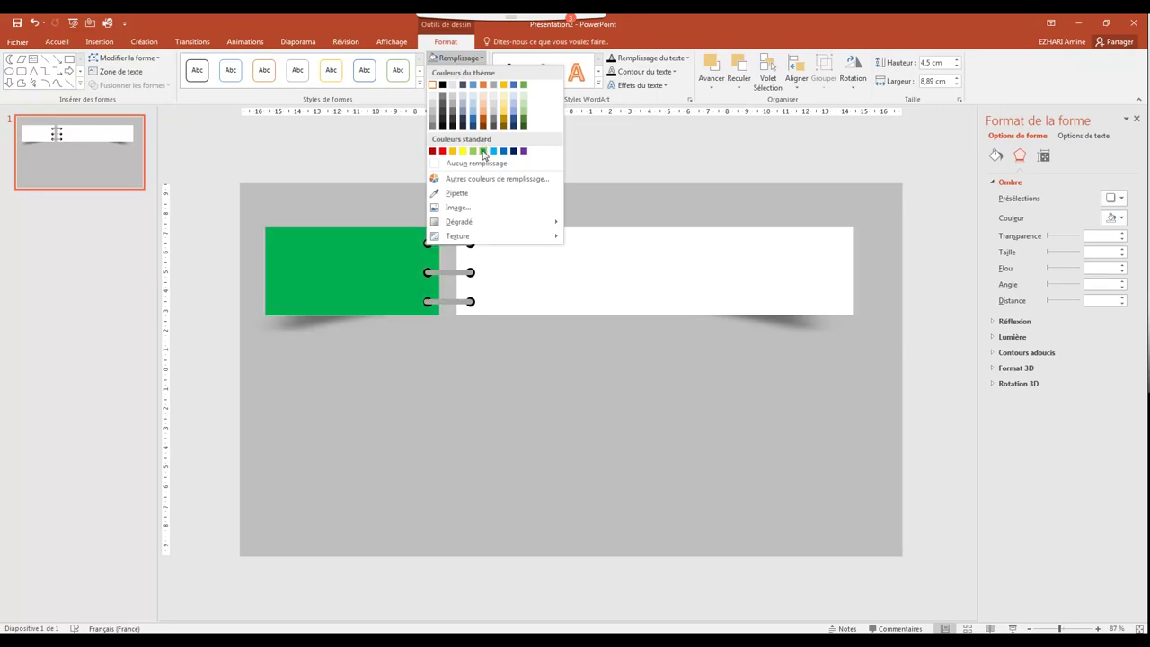
left_click(524, 122)
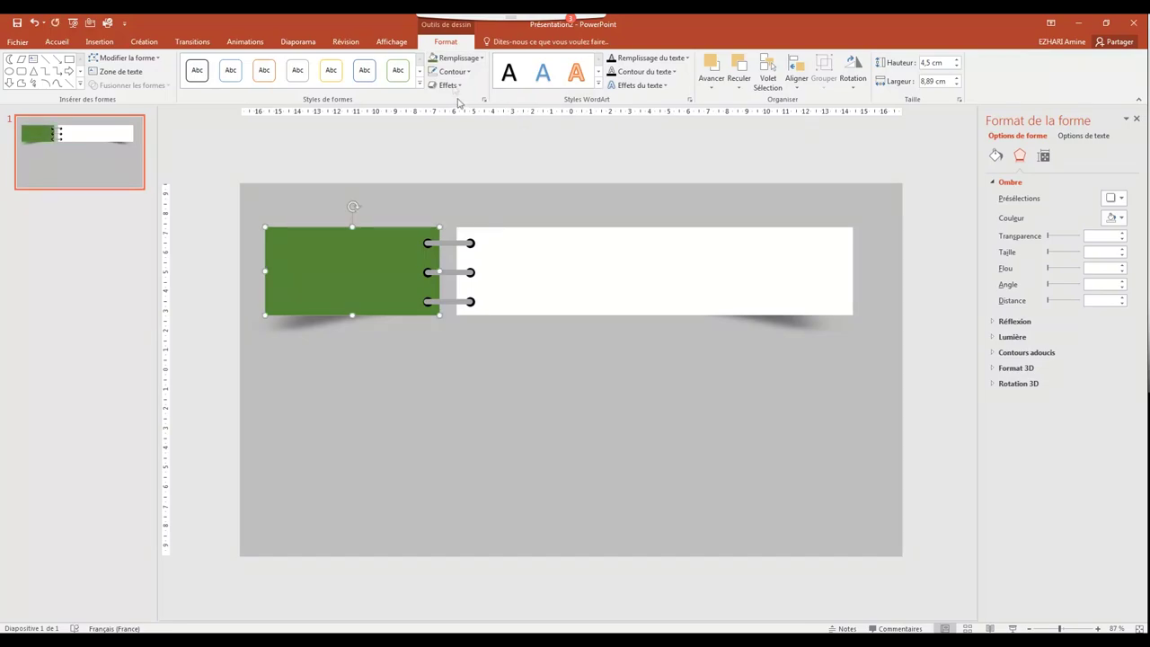
left_click(457, 59)
mouse_move(493, 224)
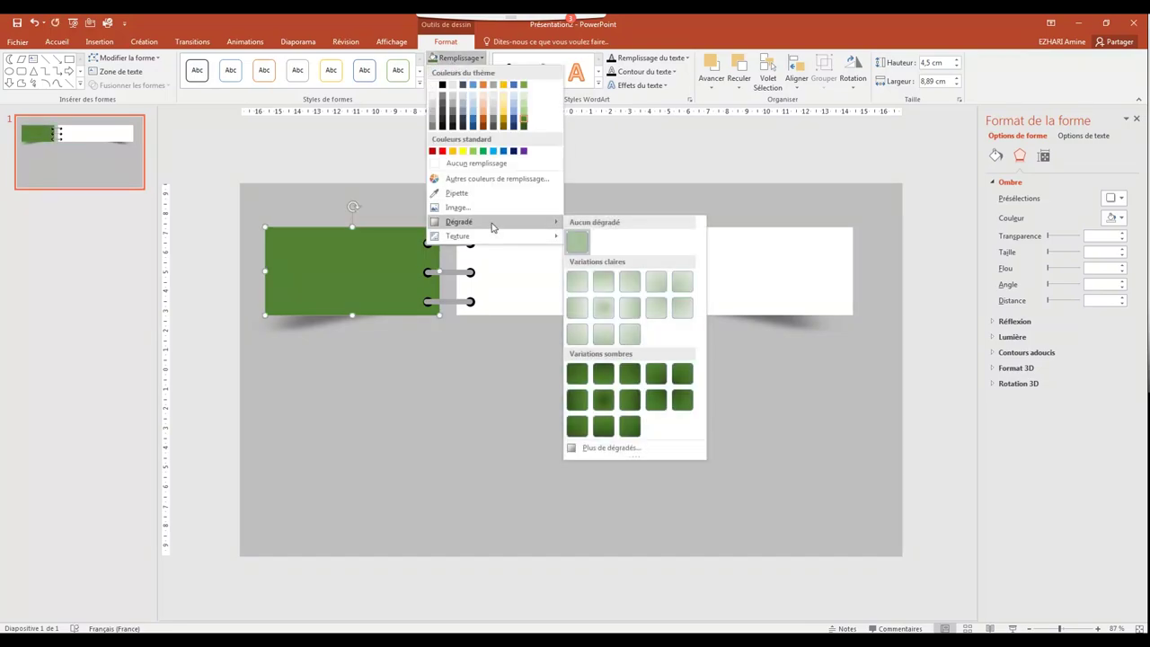
left_click(577, 404)
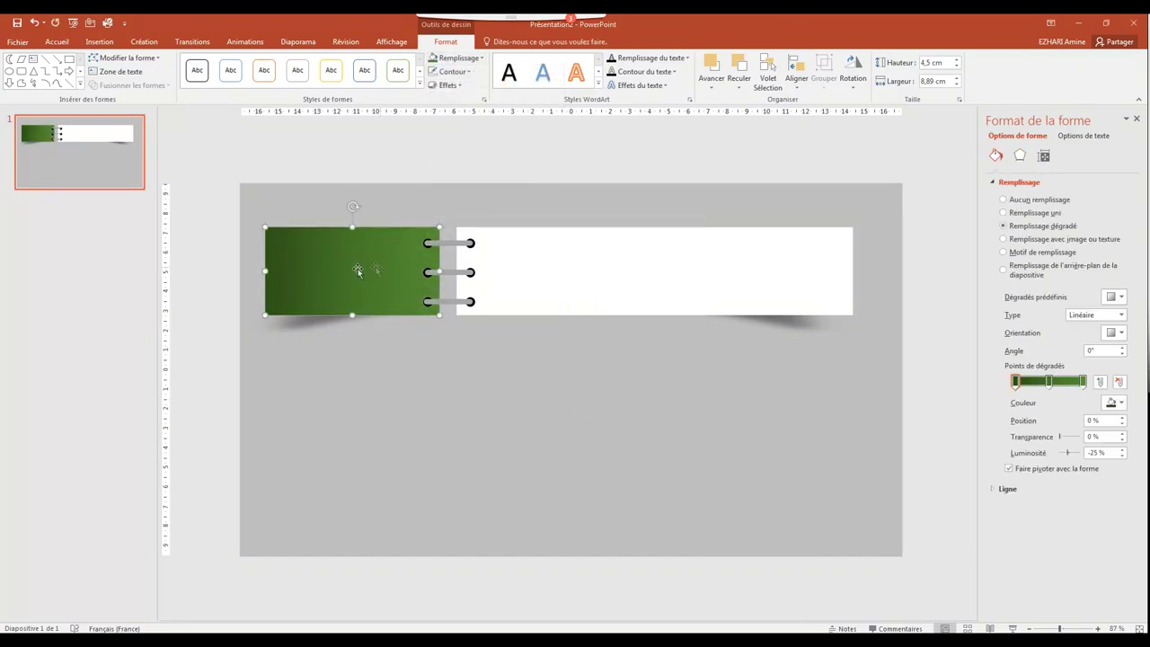
left_click(100, 42)
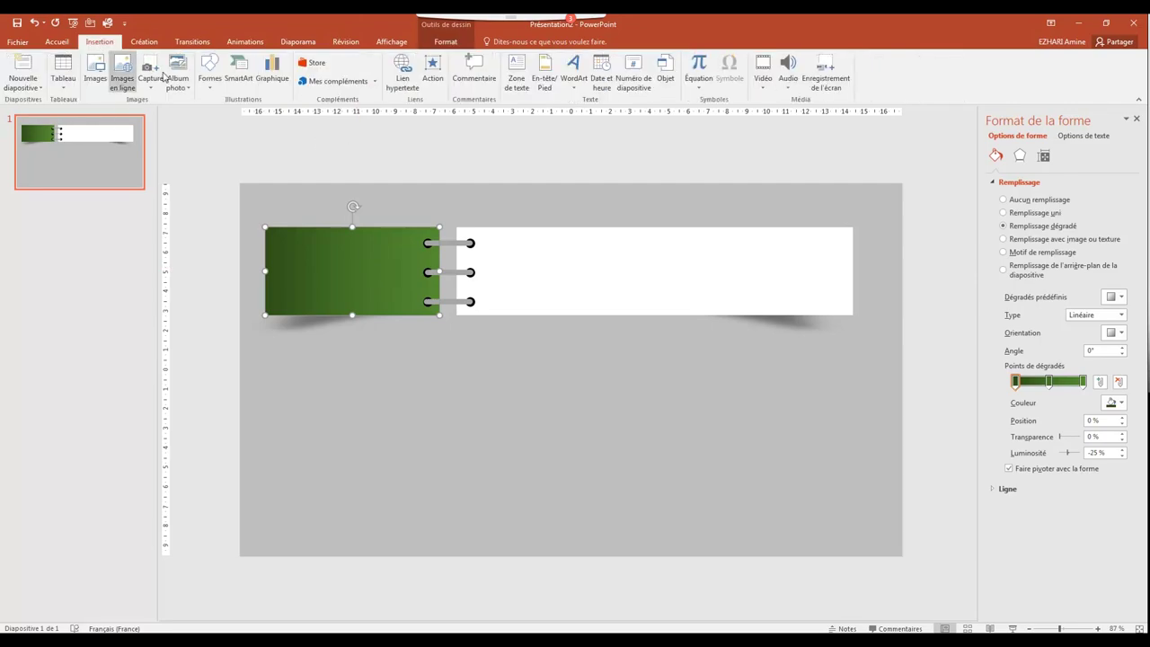
left_click(210, 89)
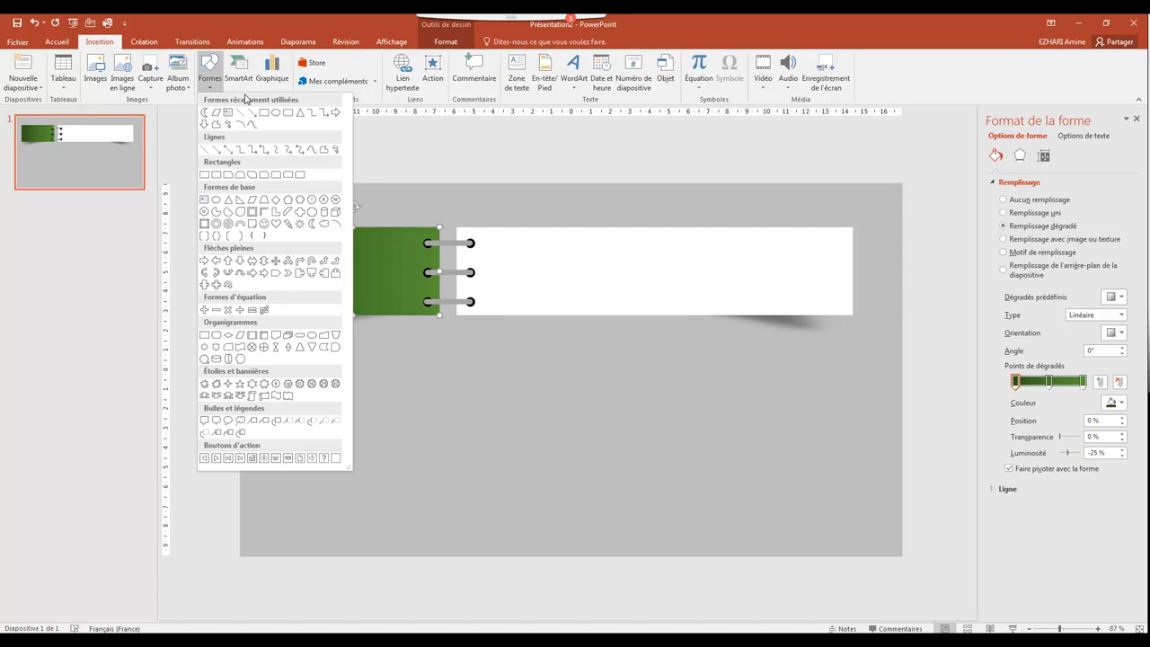
Step: Draw a right triangle, rotate it, and fit it about 1.87 × 2.57 cm into the banner's top-right corner
left_click(240, 200)
left_click_drag(408, 378, 473, 432)
left_click_drag(440, 356, 429, 446)
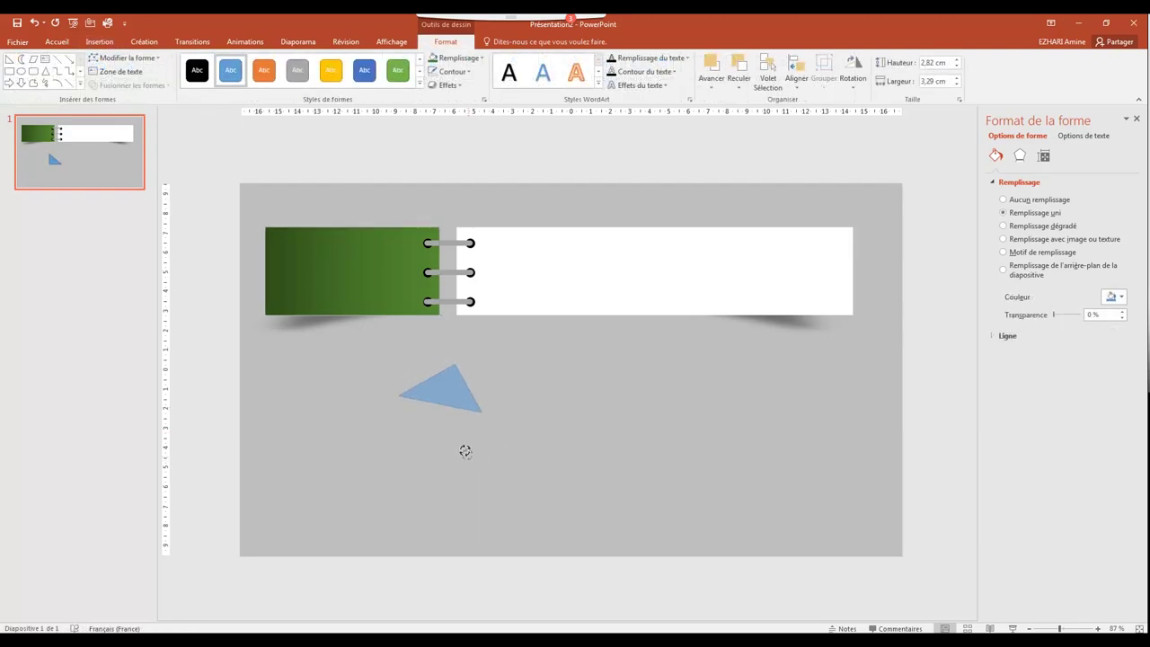
left_click_drag(432, 446, 440, 443)
mouse_move(458, 387)
left_mouse_down()
mouse_move(869, 265)
mouse_move(833, 242)
left_mouse_up()
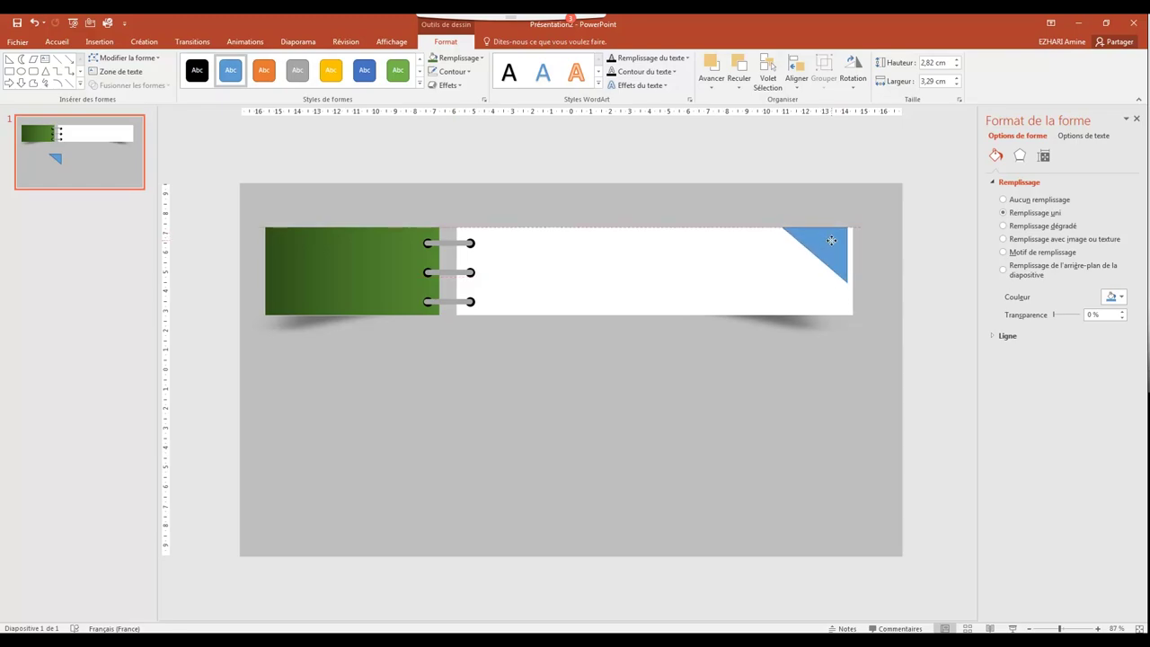
left_click_drag(834, 242, 833, 237)
left_click_drag(786, 282, 815, 245)
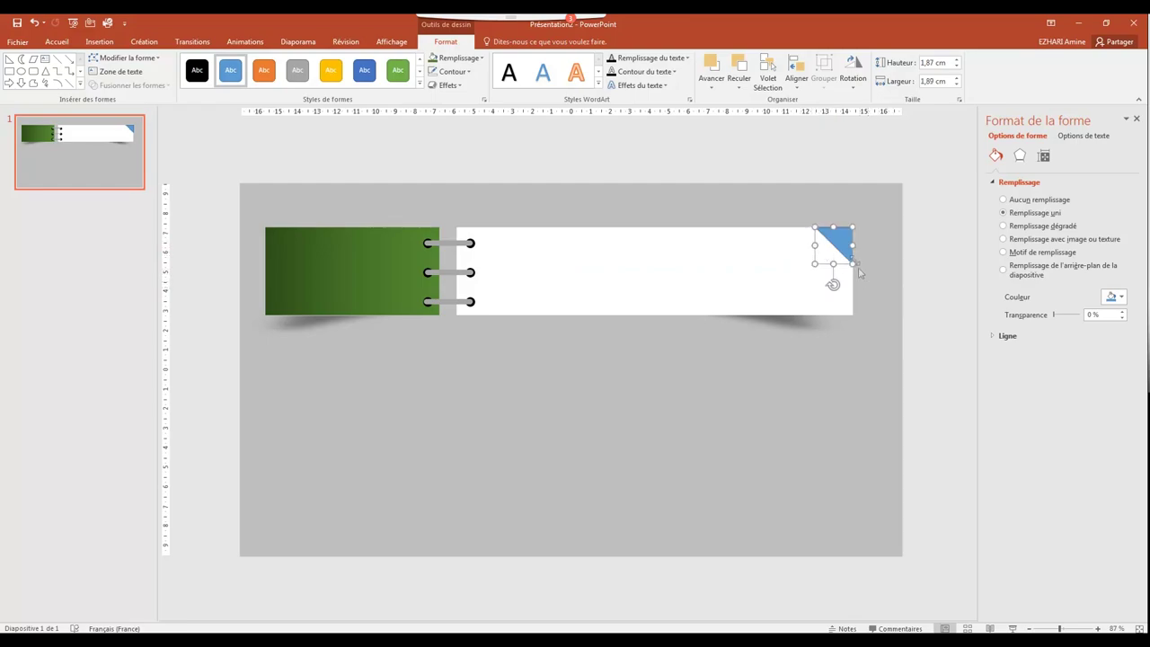
Step: Widen the corner triangle to the banner edge and fill it dark green
left_click(880, 423)
left_click(842, 244)
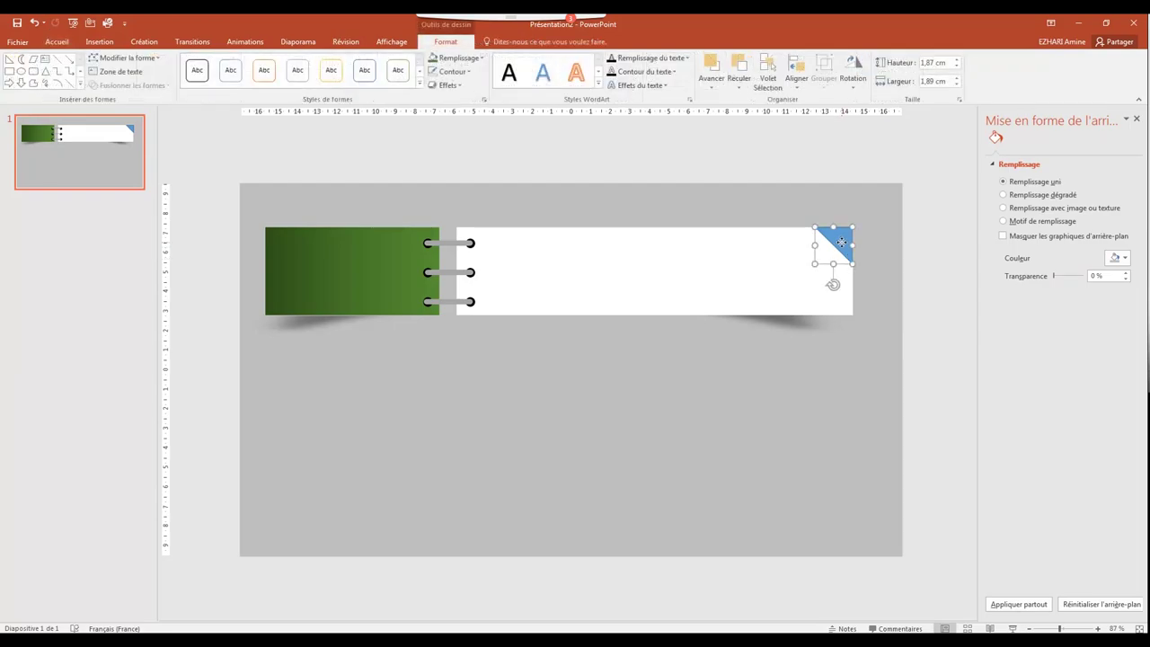
scroll(842, 248, "up", 1)
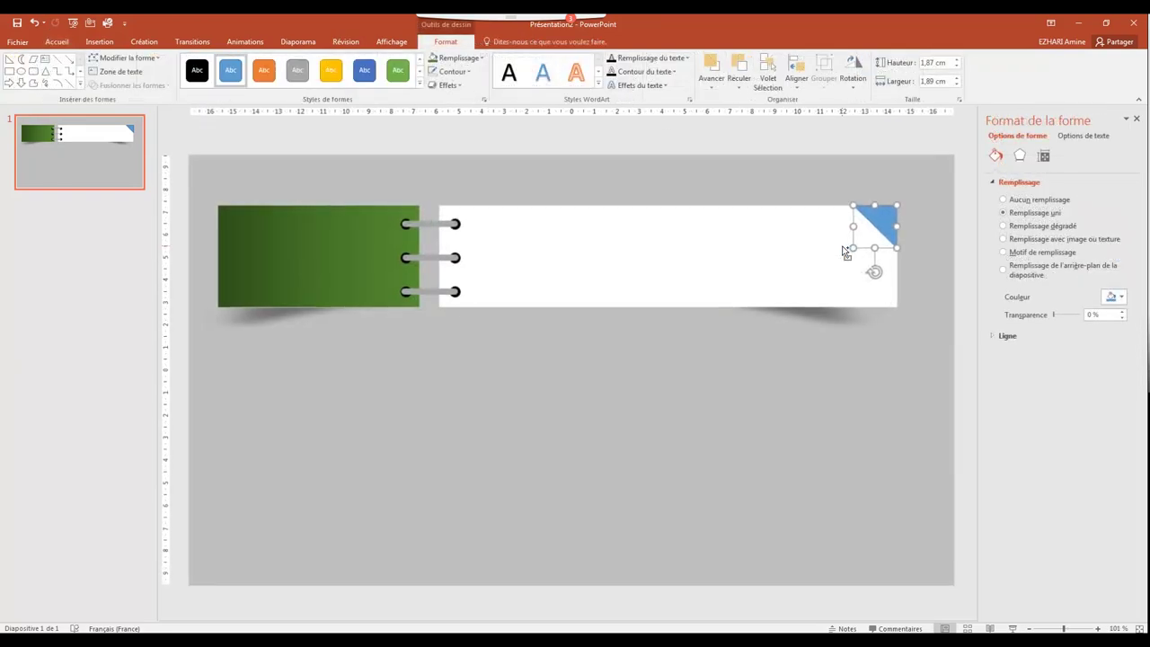
scroll(760, 389, "up", 5)
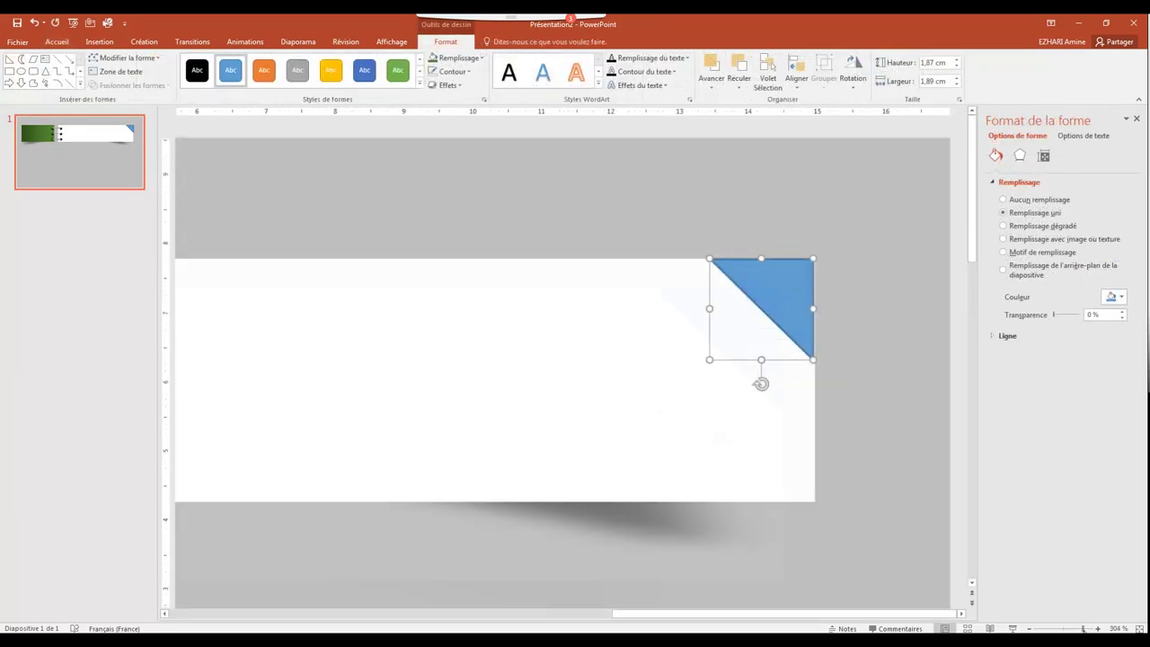
left_click_drag(775, 357, 779, 356)
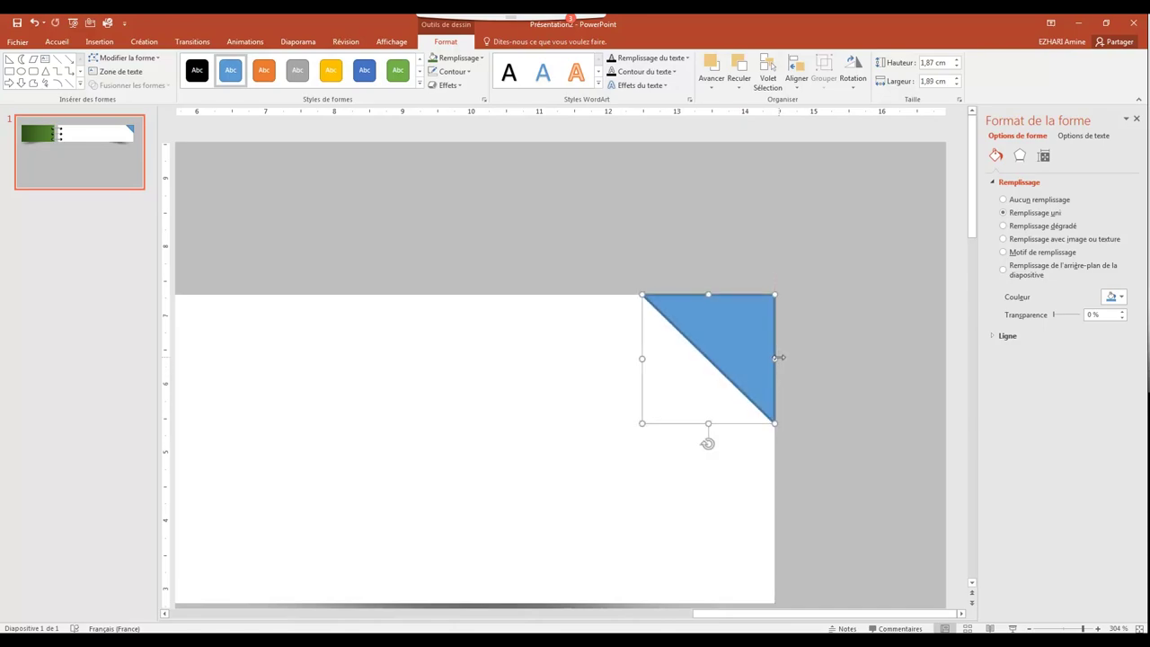
left_click(432, 57)
left_click(482, 58)
left_click(460, 184)
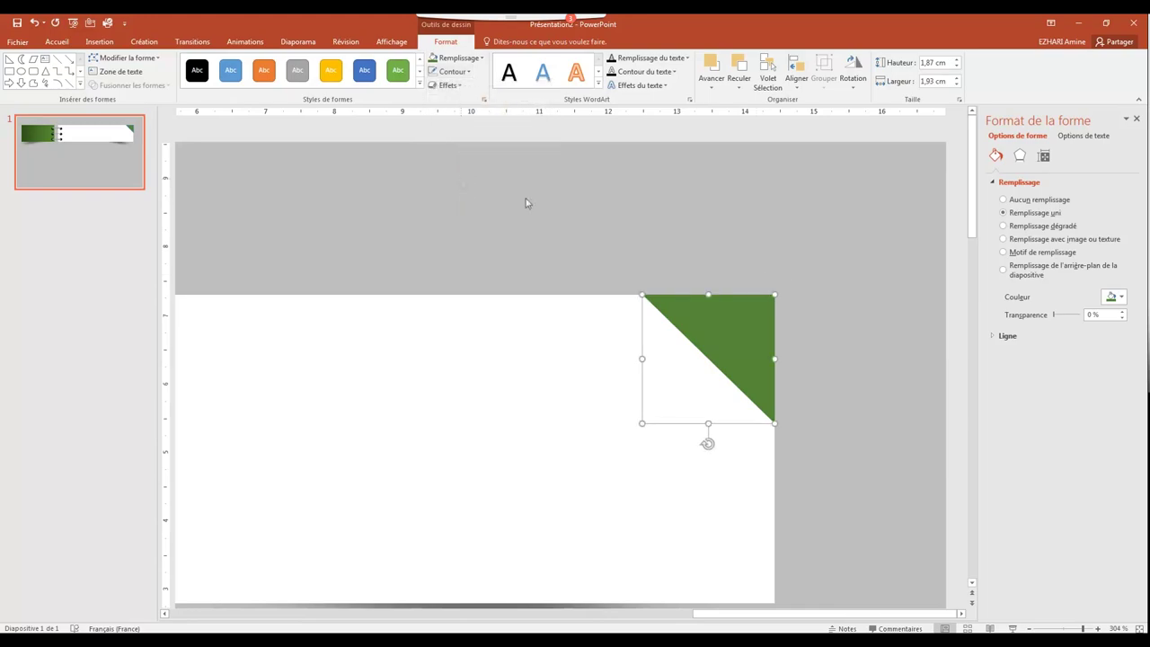
left_click(790, 265)
left_click(773, 428)
left_click(763, 396)
left_click(780, 247)
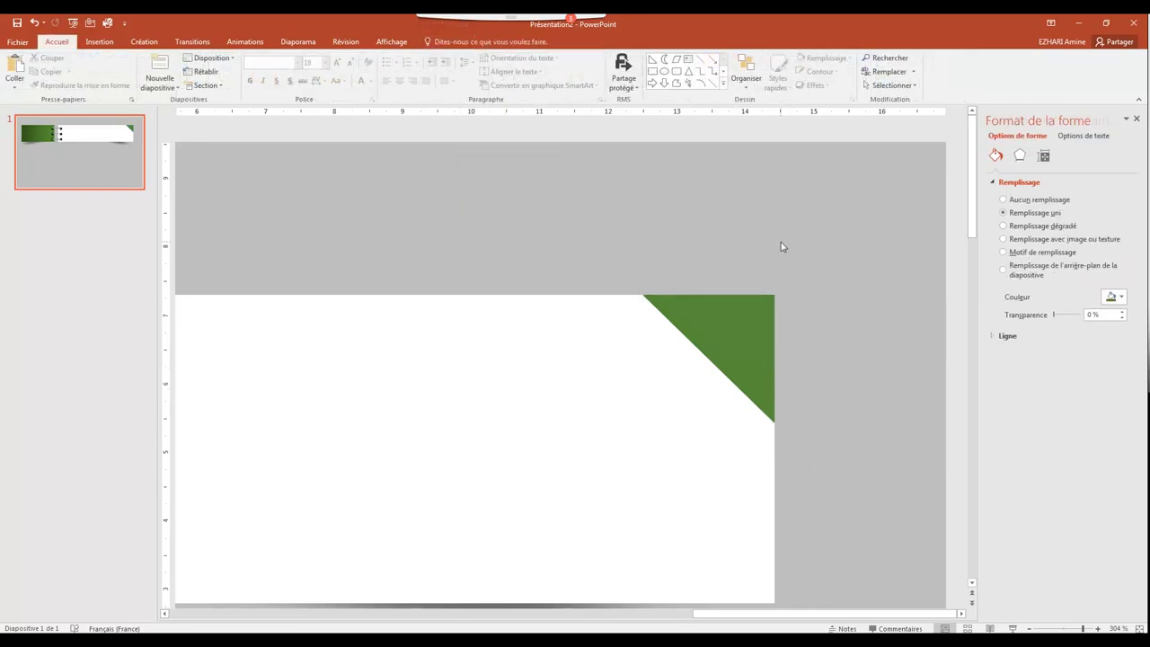
scroll(783, 247, "down", 10)
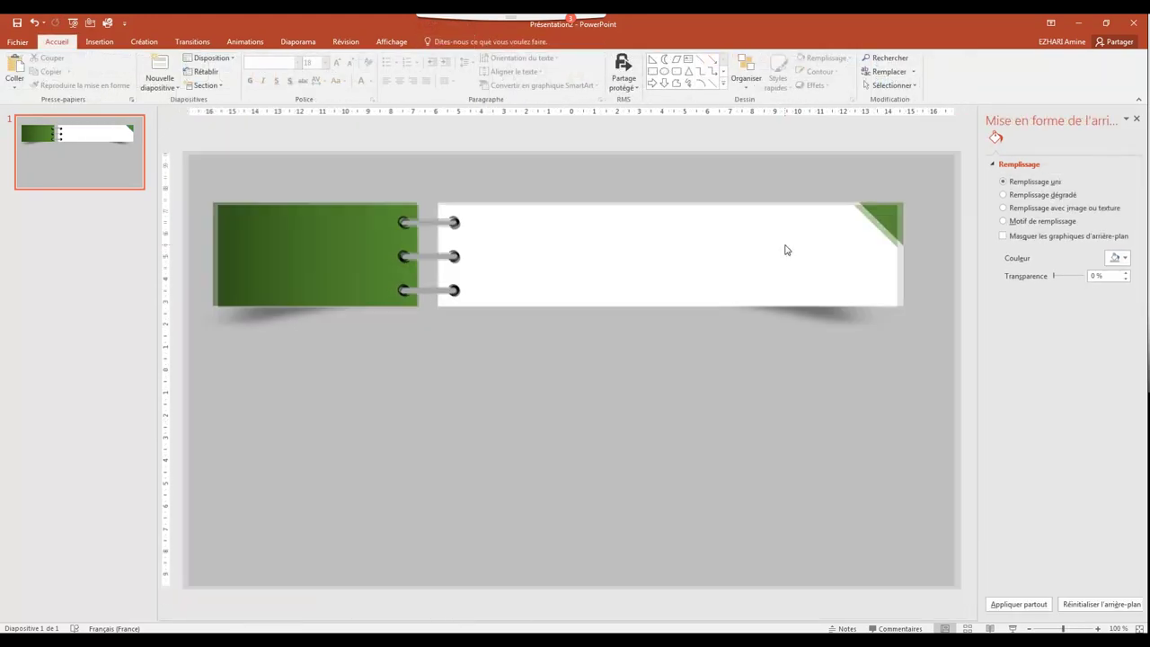
left_click_drag(933, 391, 192, 181)
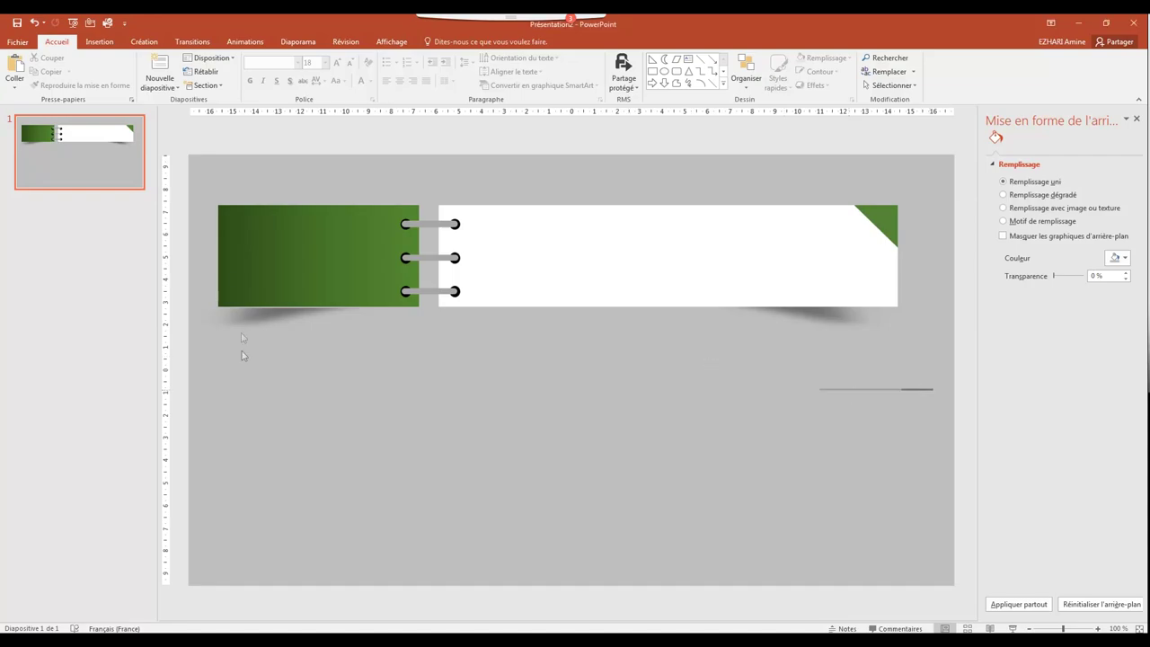
Step: Group all the selected banner shapes into one object
right_click(330, 250)
mouse_move(379, 322)
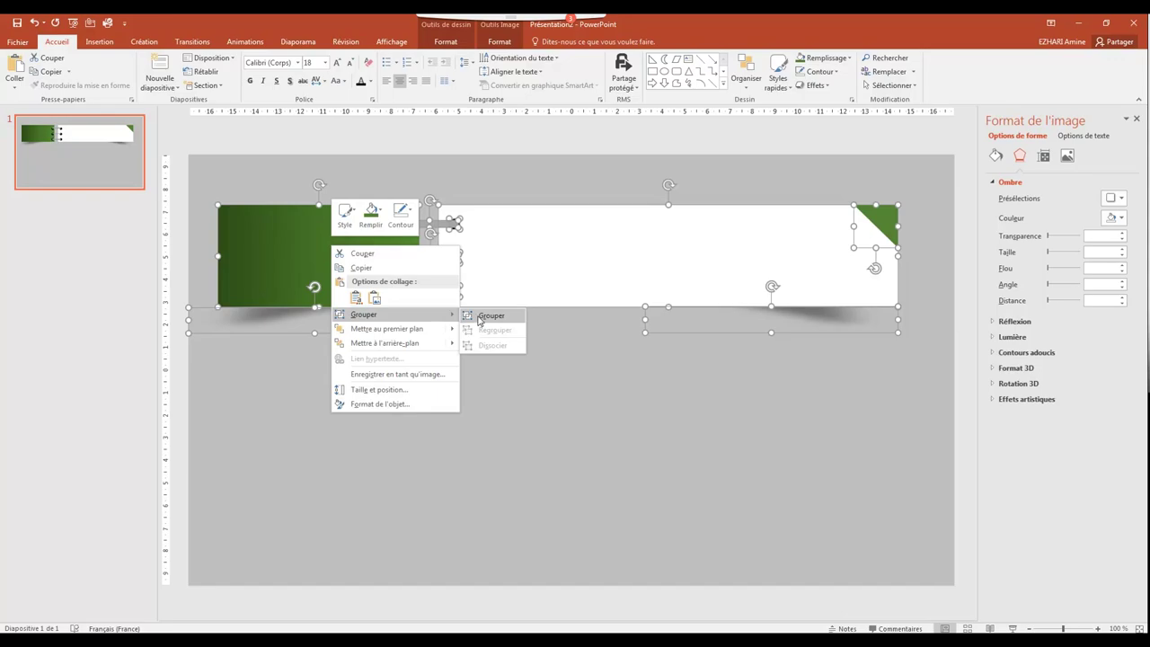
left_click(487, 317)
Step: Paste two copies of the banner group, stacking them below the original
right_click(533, 260)
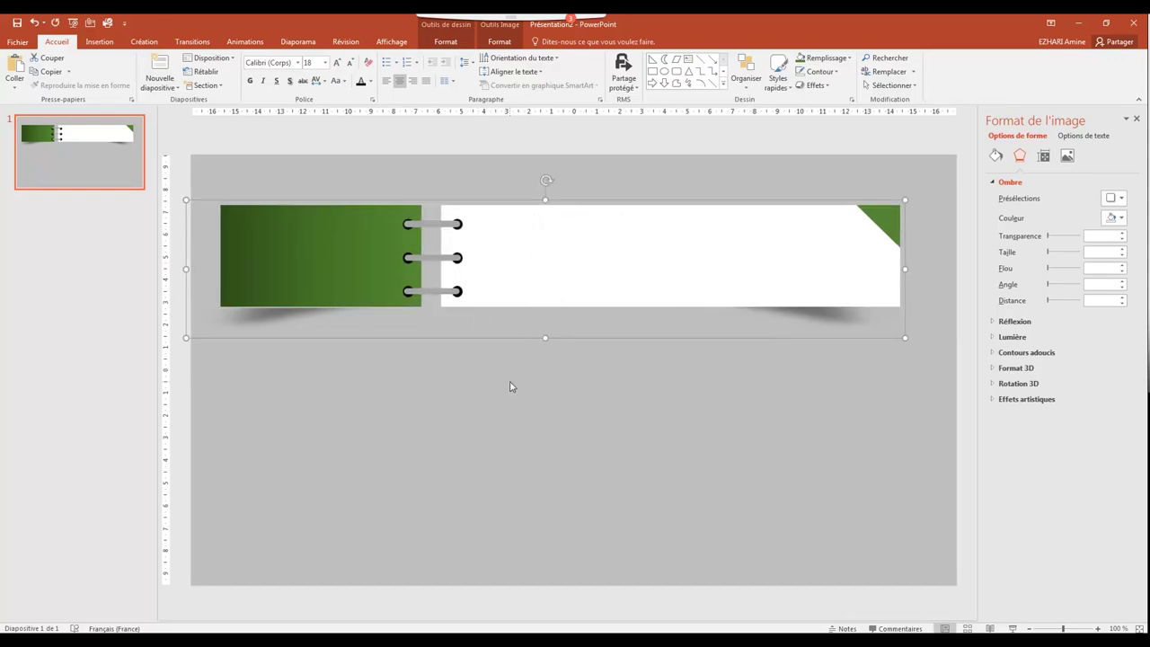
right_click(511, 384)
left_click(533, 409)
left_click_drag(520, 293, 515, 428)
right_click(547, 398)
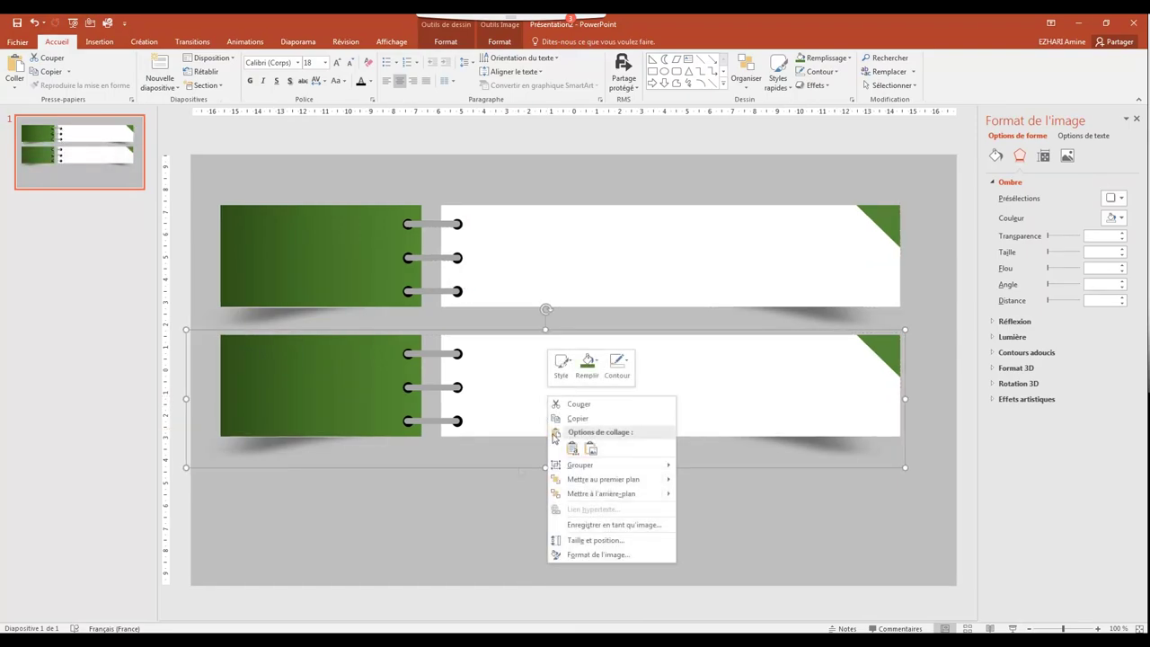
left_click(500, 493)
left_click(505, 483)
right_click(503, 485)
left_click(528, 513)
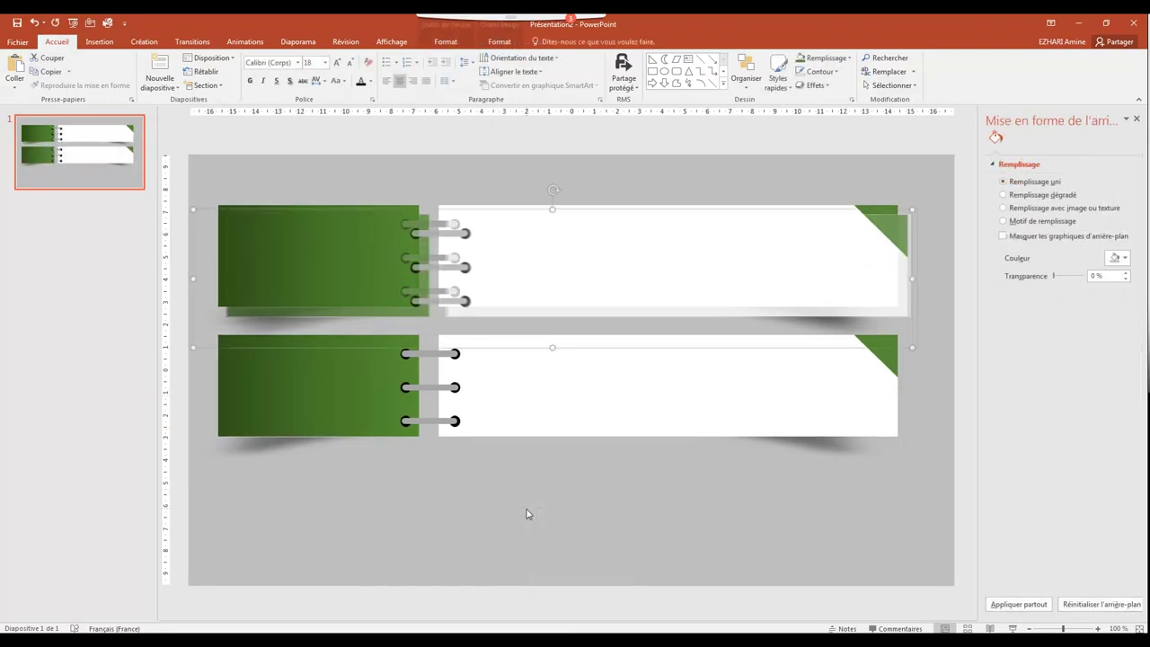
left_click_drag(535, 301, 527, 531)
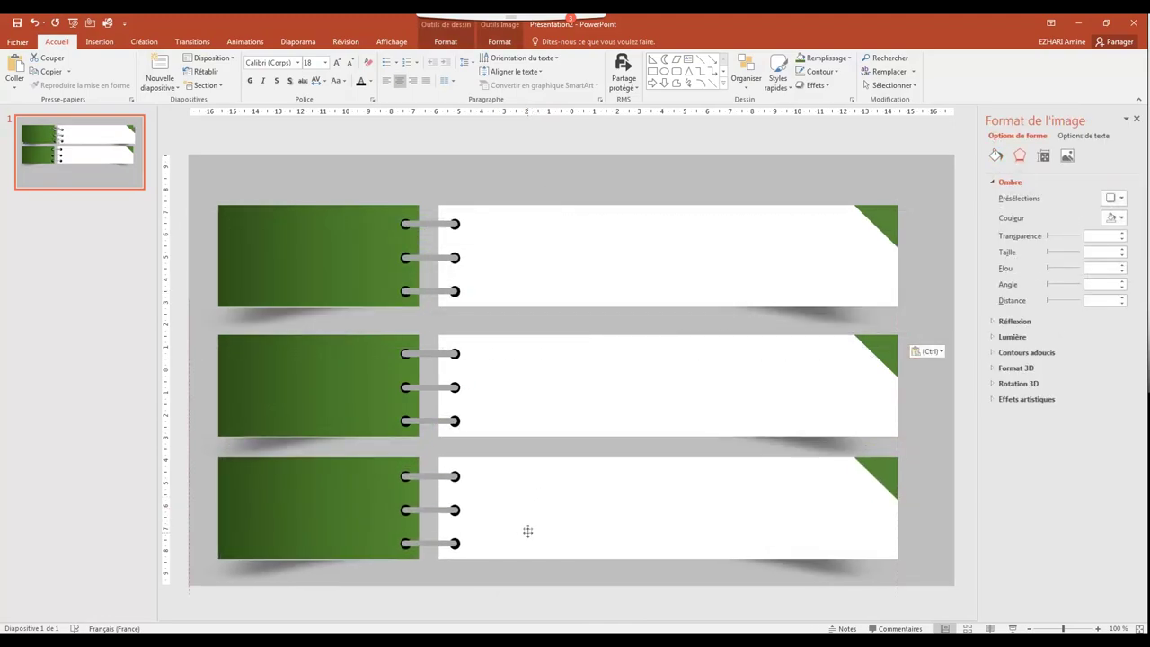
left_click_drag(527, 531, 527, 532)
Step: Distribute the three banners evenly vertically and nudge them slightly up and right
left_click(550, 397, "shift")
left_click(557, 282, "shift")
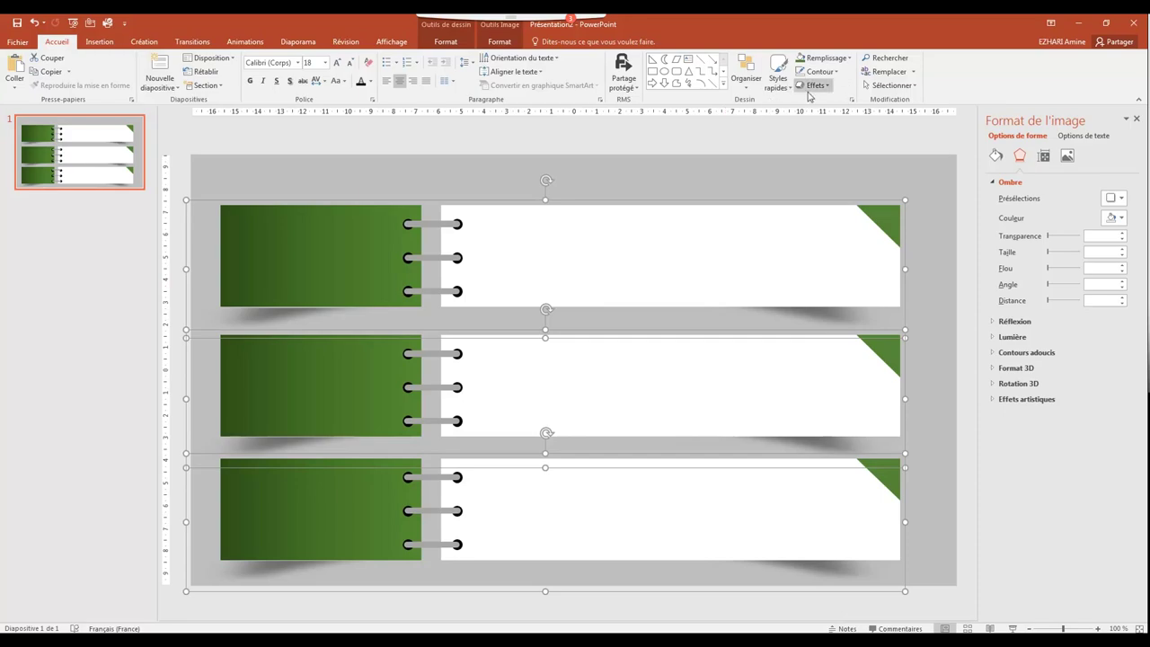
left_click(499, 41)
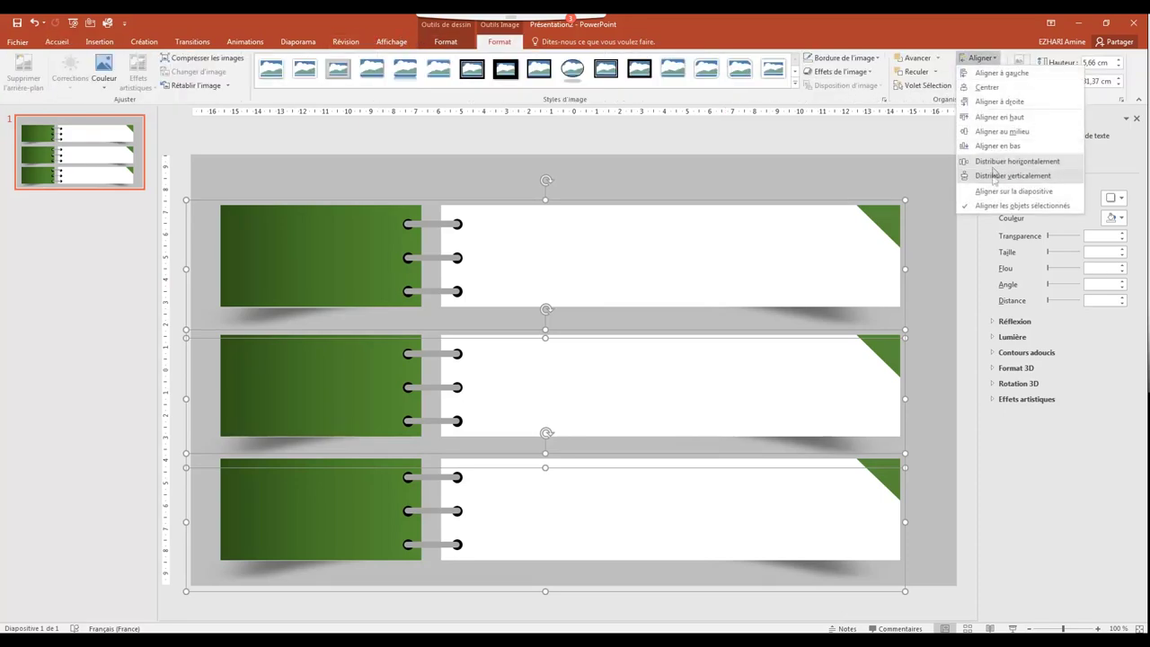
left_click(996, 173)
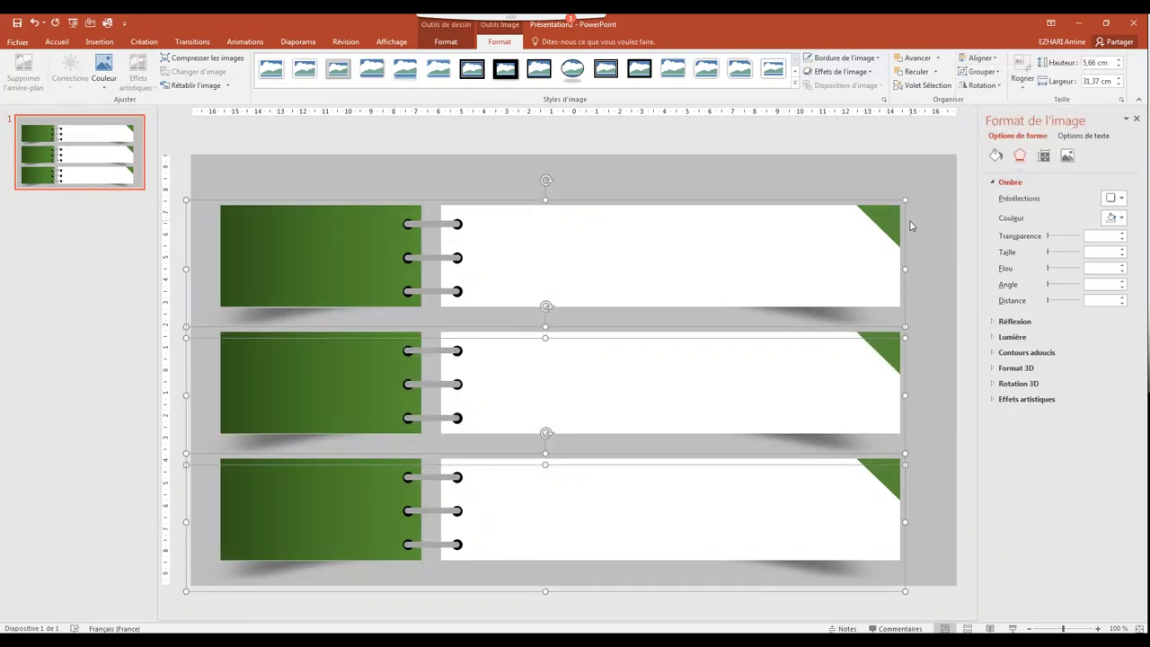
left_click_drag(906, 222, 909, 210)
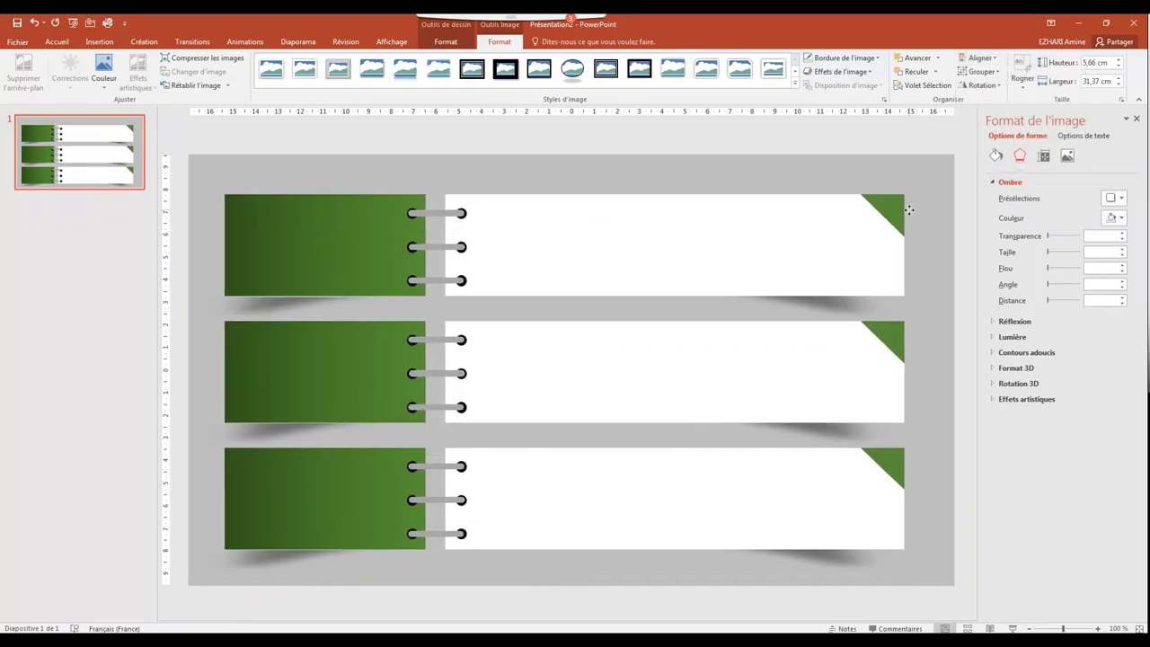
left_click(912, 212)
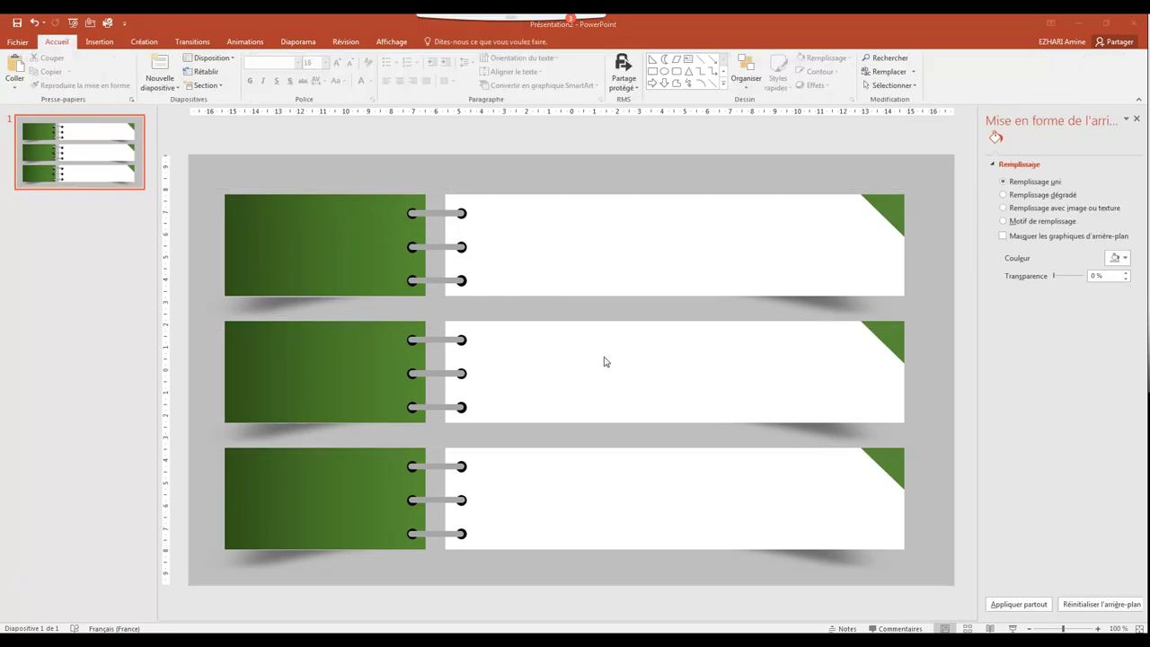
Step: Select all three banners and align them with each other
left_click(581, 243)
left_click(559, 370, "shift")
left_click(557, 495, "shift")
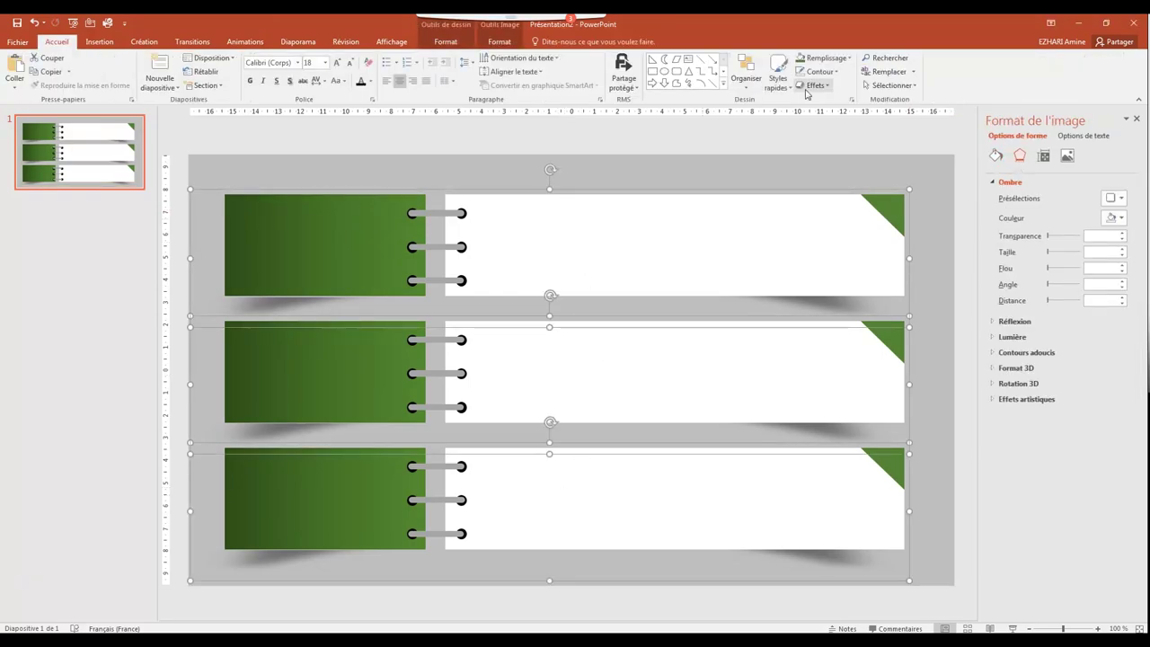
left_click(500, 42)
left_click(979, 57)
left_click(986, 76)
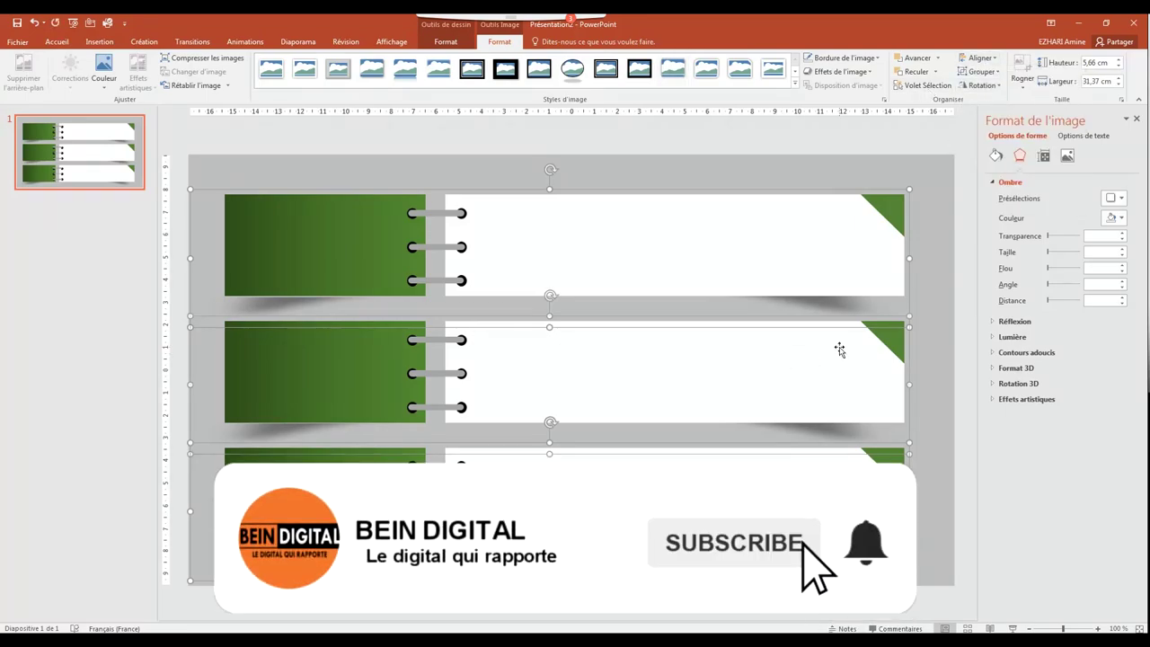
left_click(925, 357)
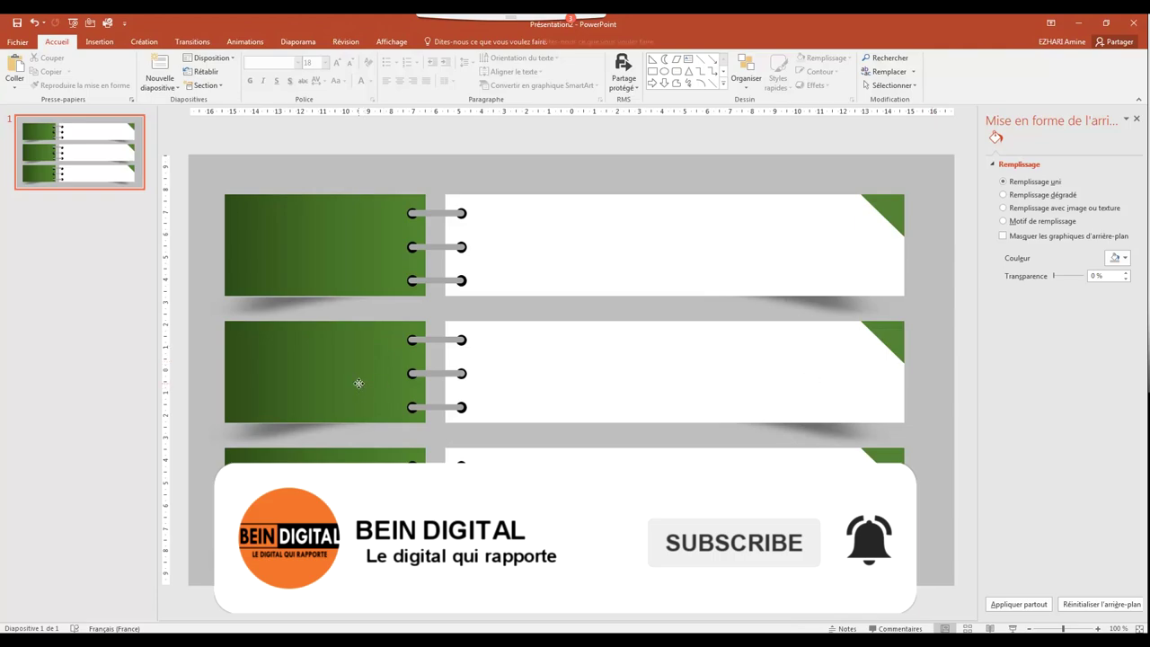
Step: Give the middle banner's tab a gold gradient fill and colour its corner triangle gold
left_click(353, 364)
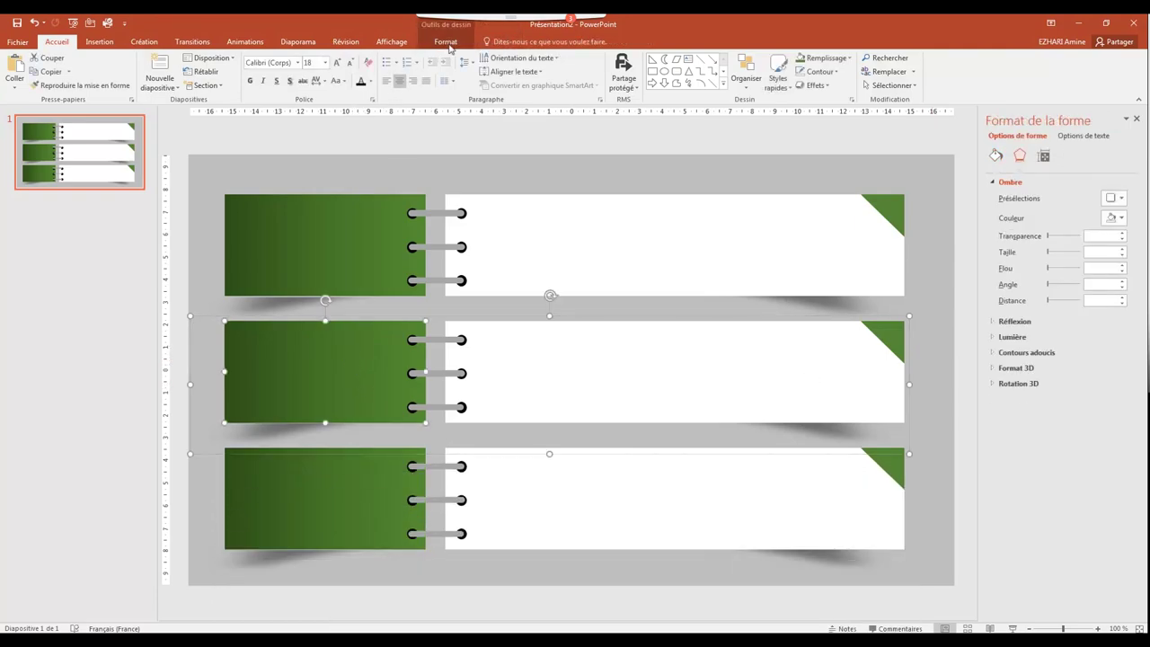
left_click(445, 42)
left_click(456, 57)
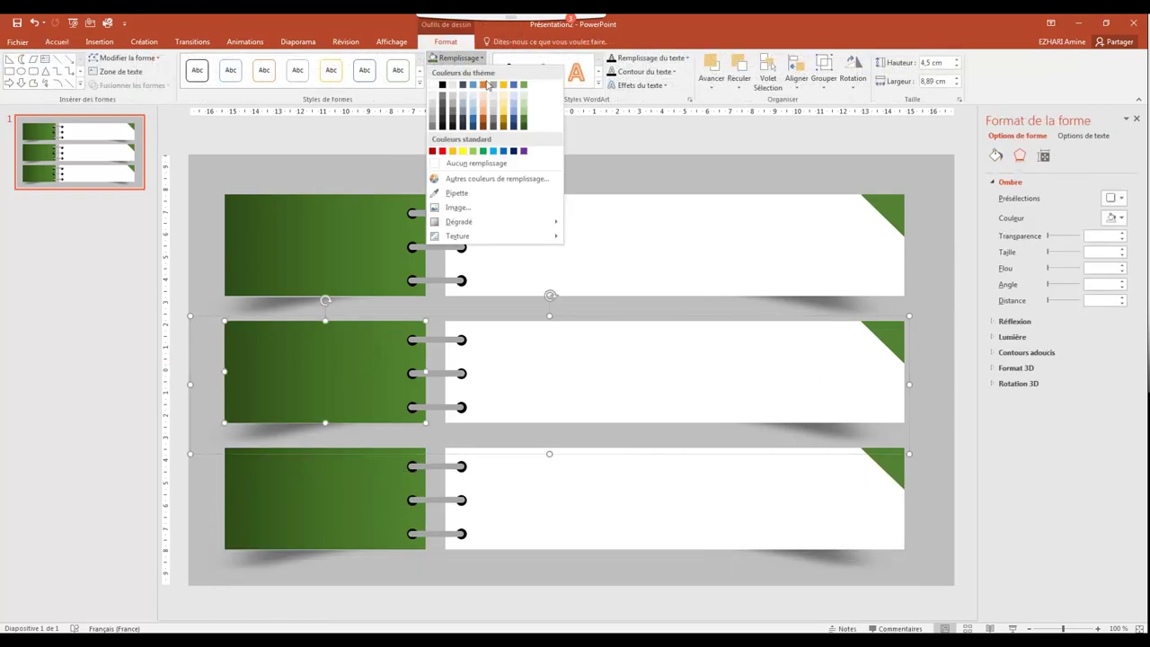
left_click(503, 84)
left_click(458, 58)
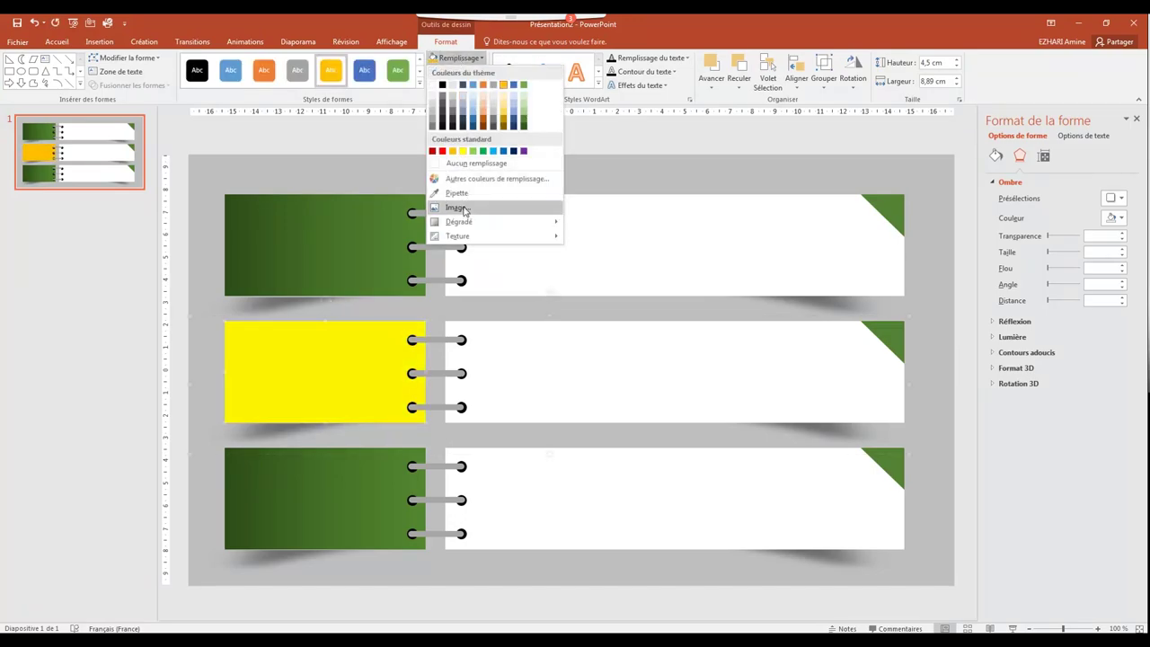
mouse_move(539, 222)
left_click(580, 405)
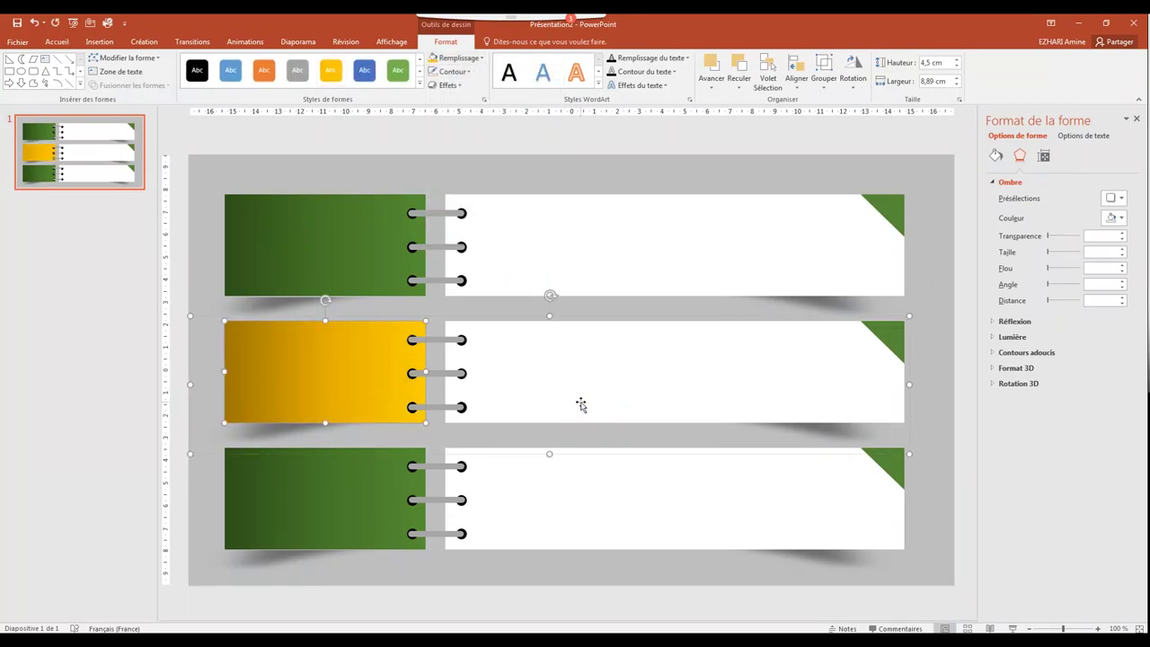
left_click(894, 338)
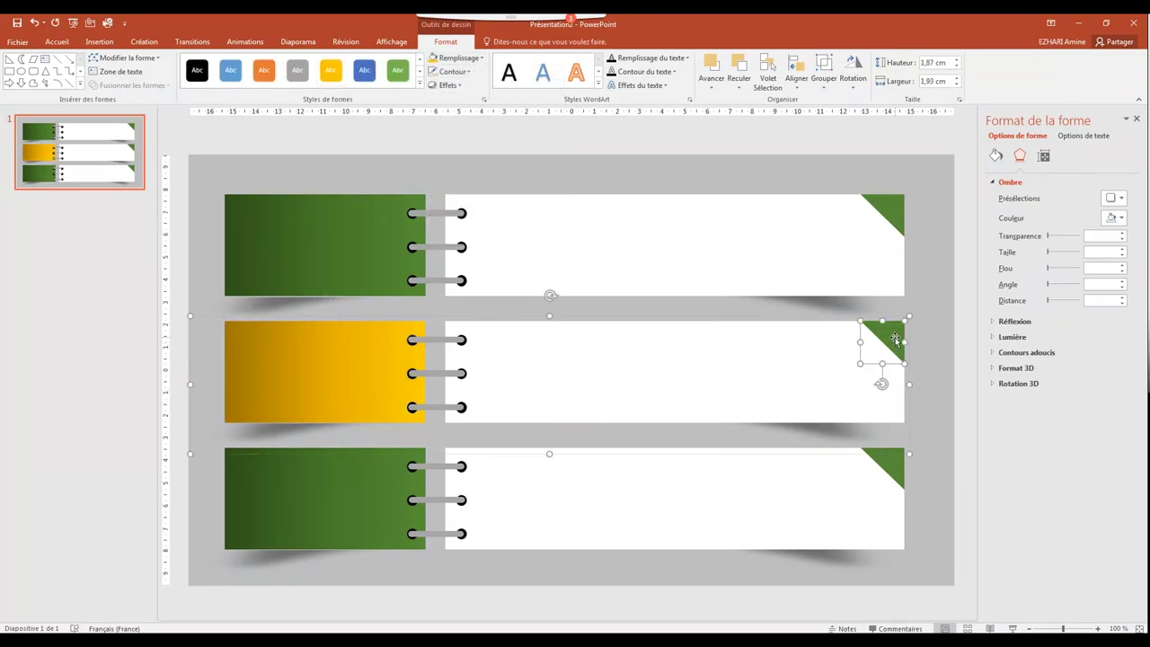
left_click(433, 57)
Step: Give the bottom banner's tab a dark blue gradient and make its corner triangle blue
left_click(361, 485)
left_click(331, 490)
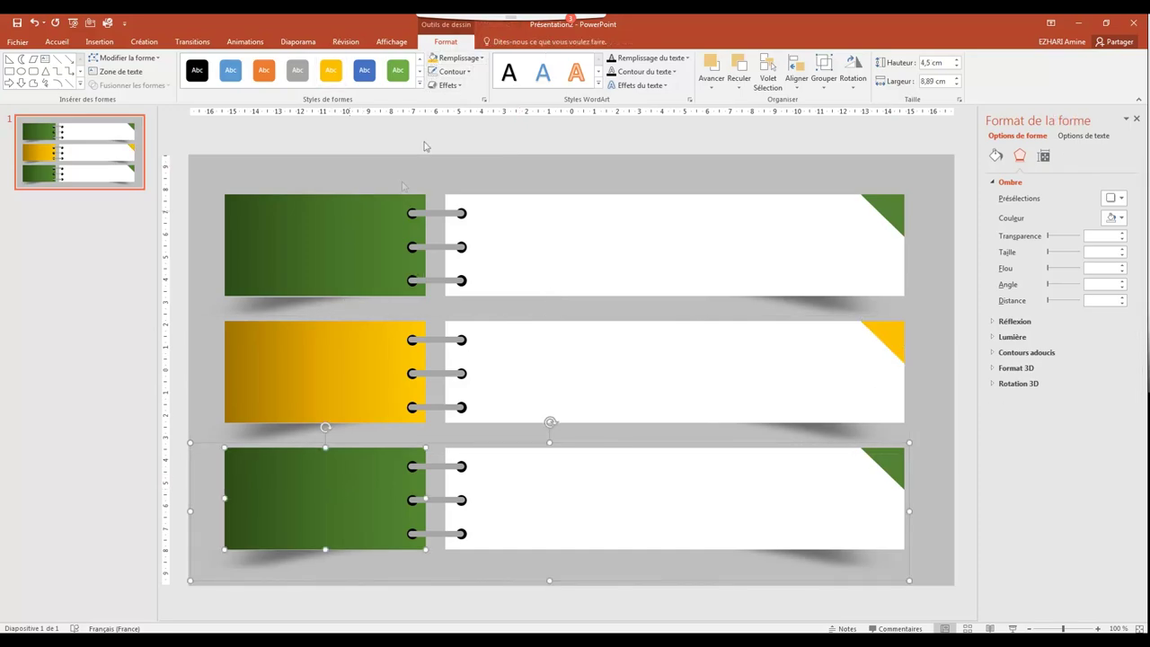
left_click(457, 58)
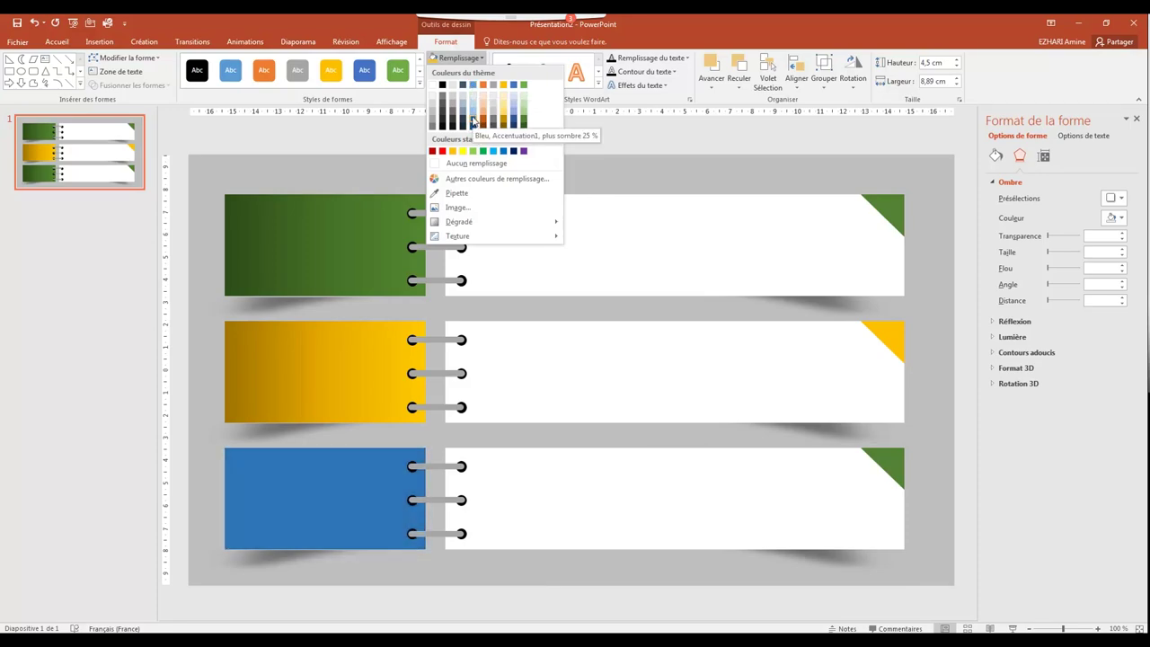
left_click(473, 121)
left_click(458, 57)
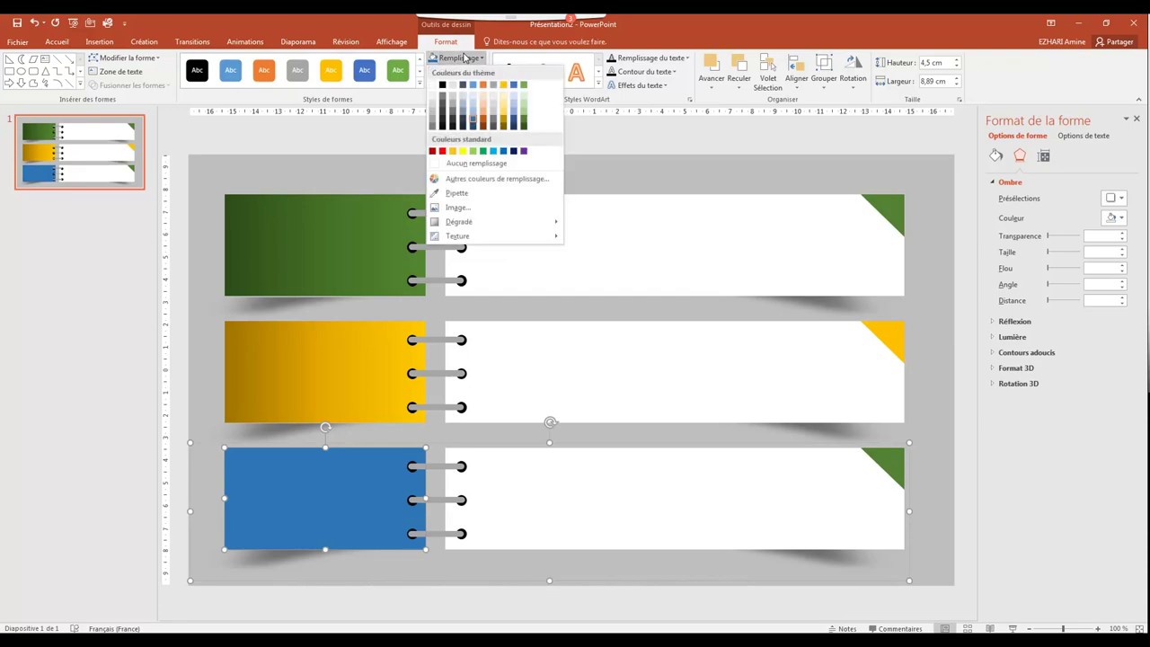
mouse_move(477, 222)
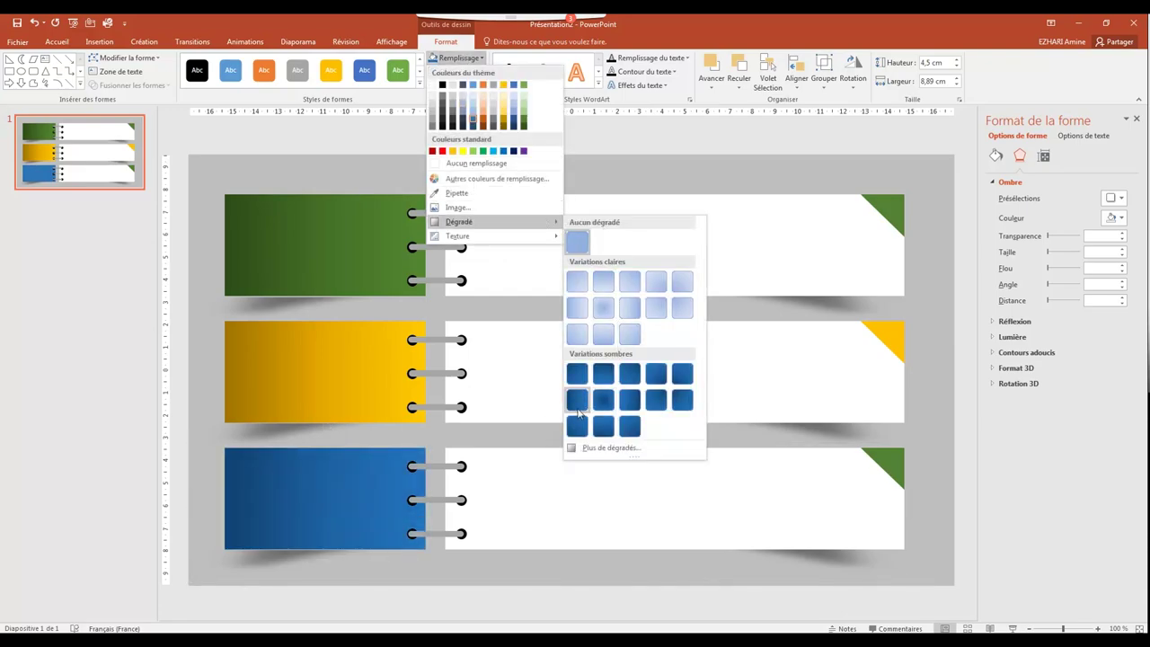
left_click(606, 397)
left_click(890, 466)
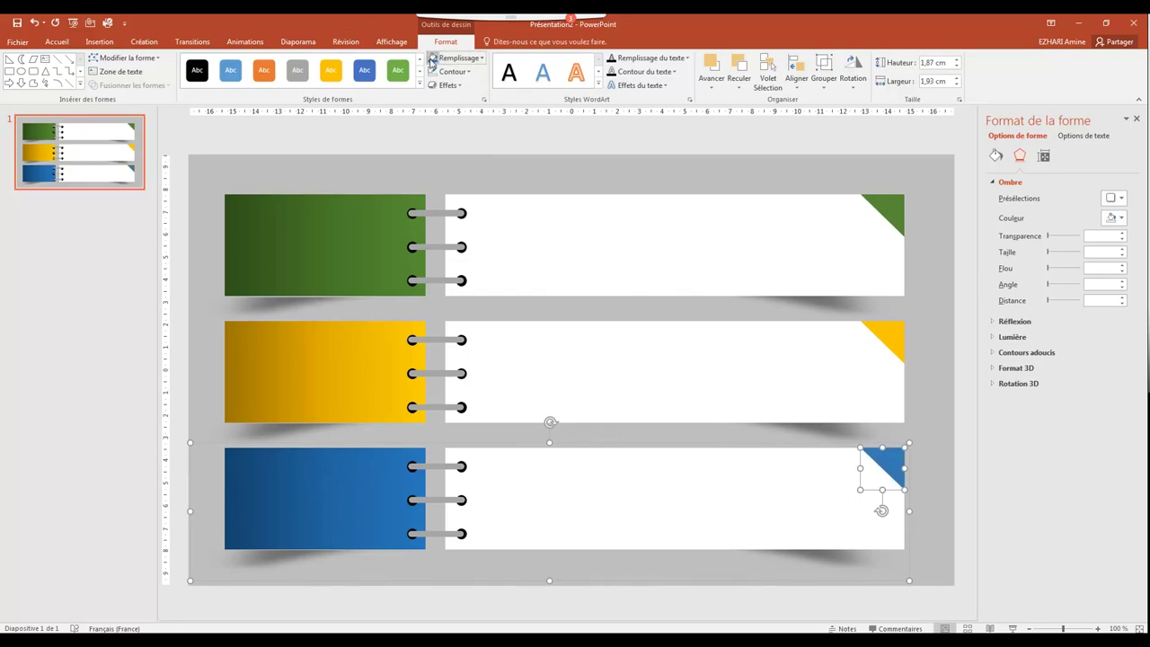
left_click(766, 189)
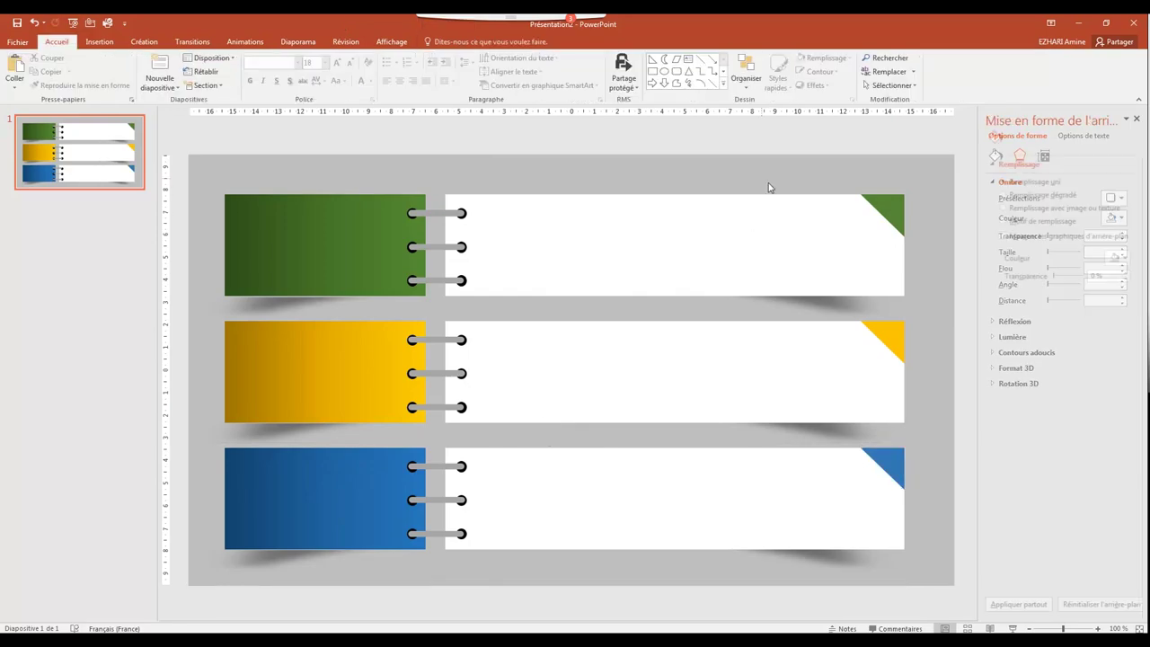
Step: Insert a blue outlined 'Votre texte ici' WordArt set to 44 pt
left_click(1136, 119)
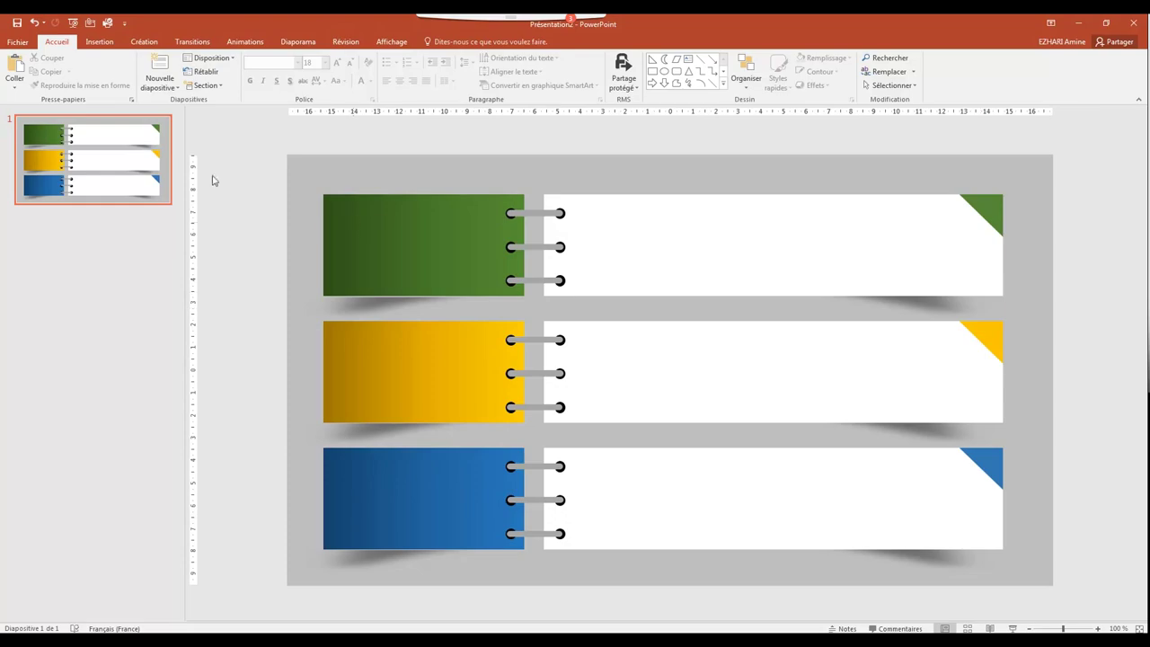
left_click(99, 42)
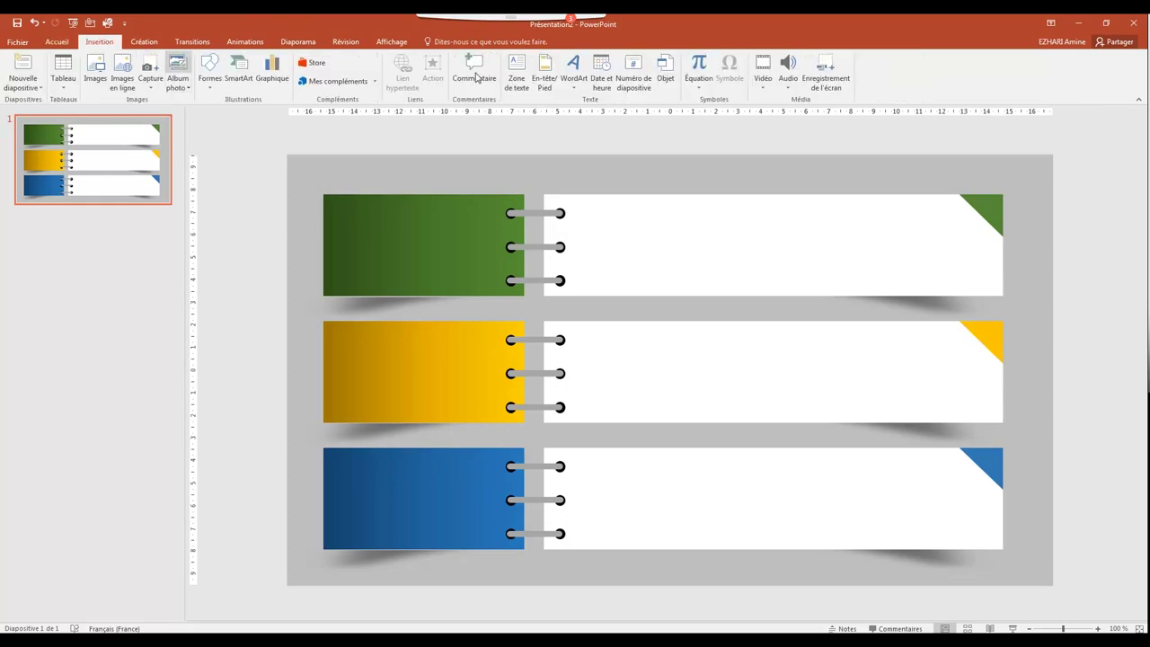
left_click(573, 67)
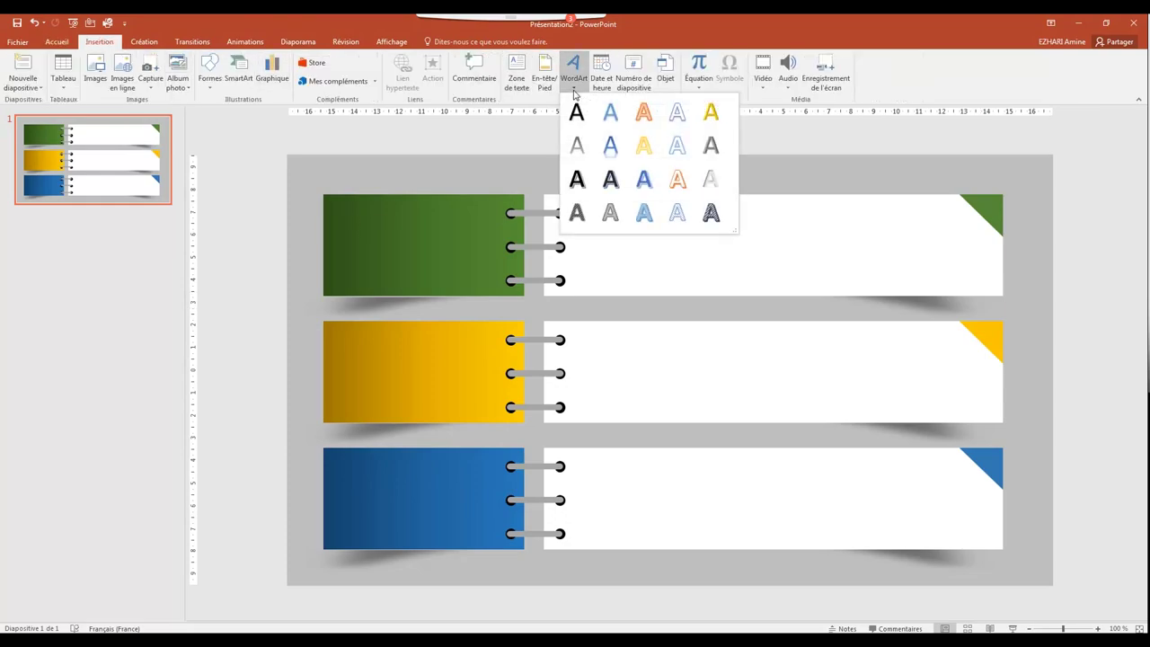
left_click(643, 179)
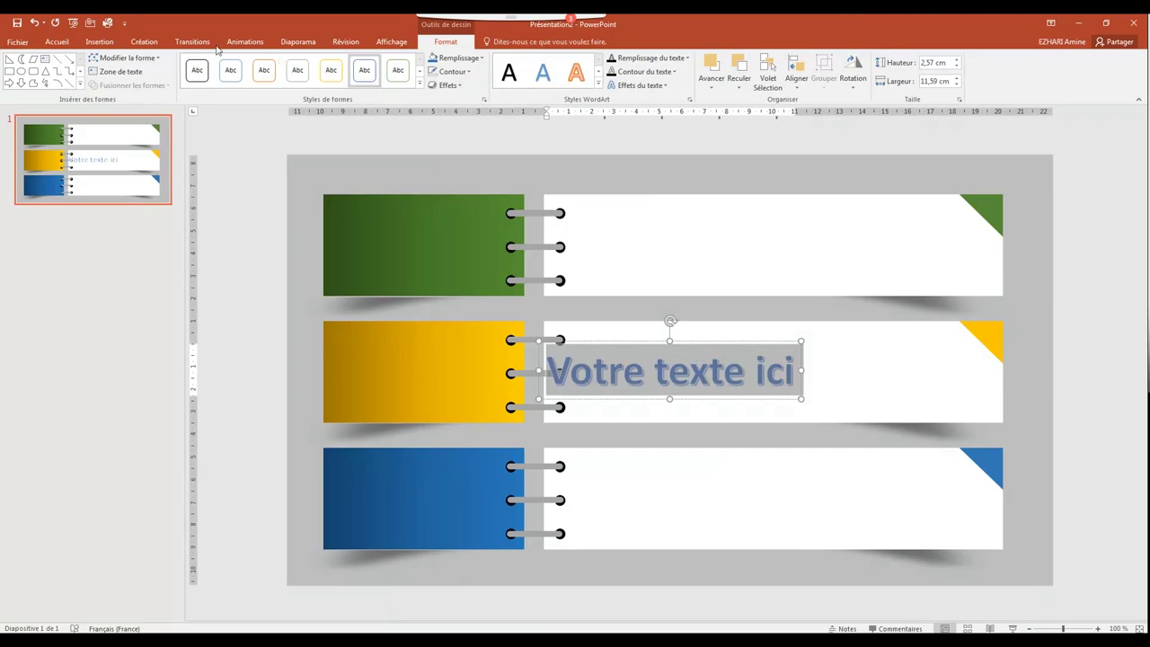
left_click(56, 41)
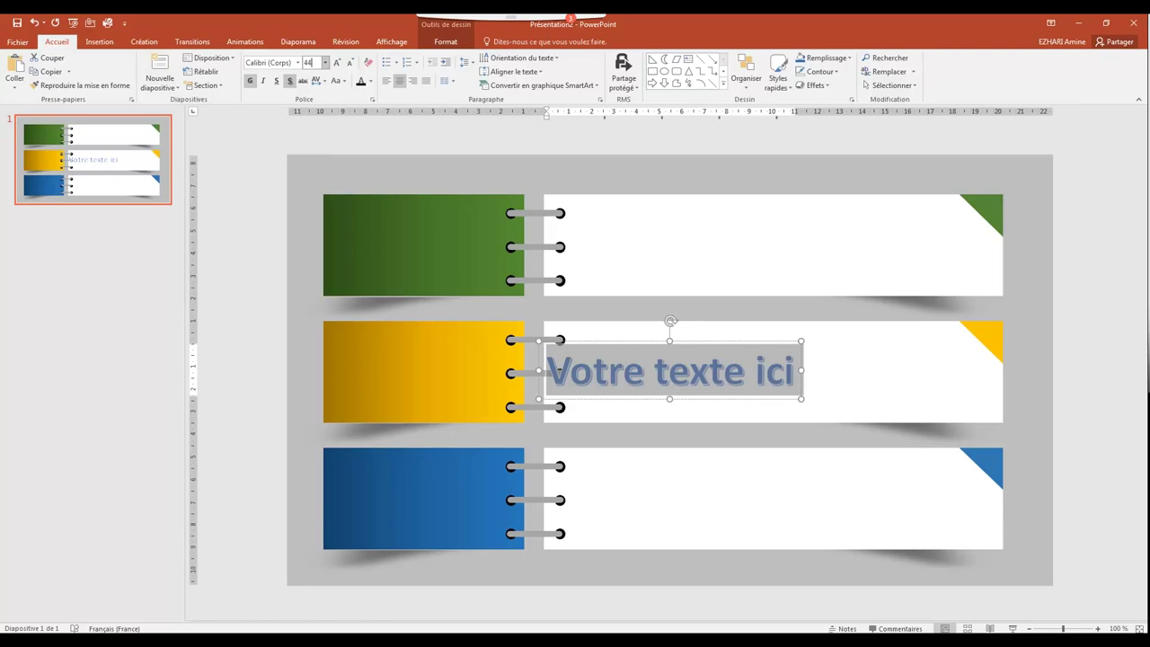
key("Return")
Step: Position the WordArt at the top of the green banner's white area
left_click_drag(710, 340, 790, 186)
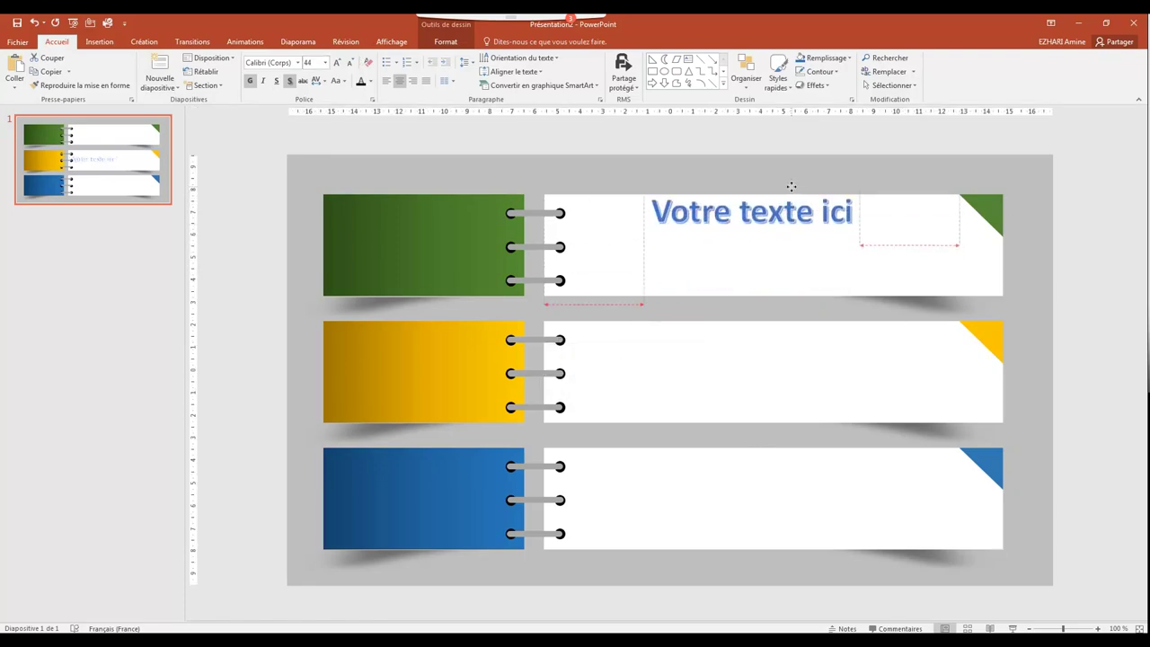
left_click_drag(790, 186, 759, 187)
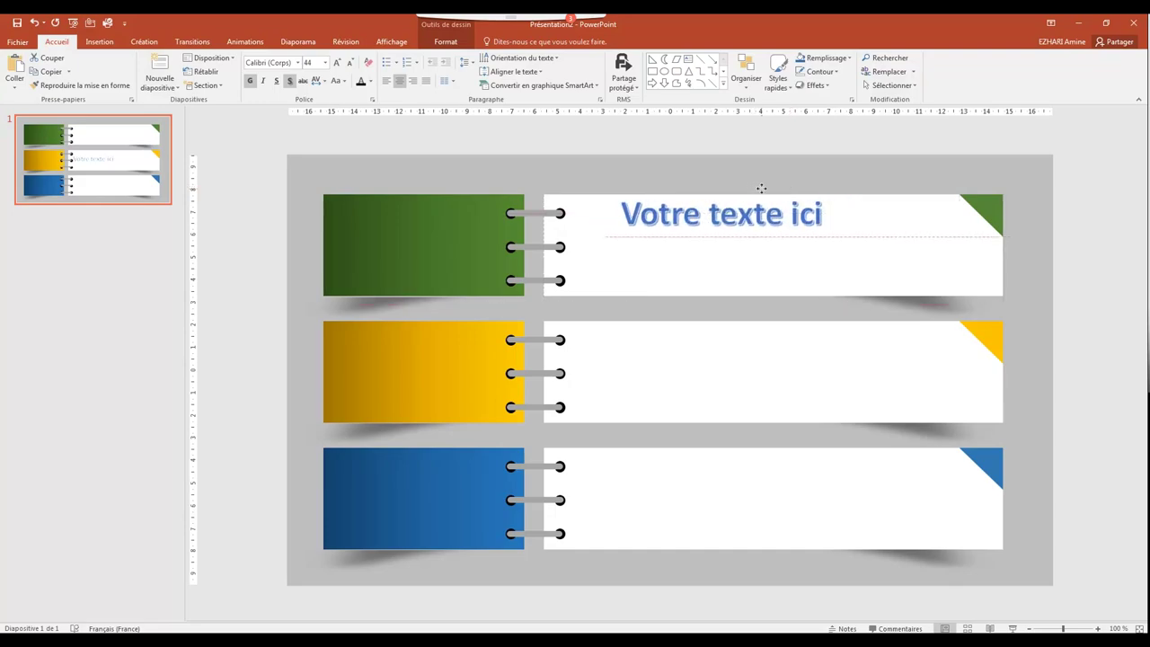
left_click_drag(760, 188, 763, 190)
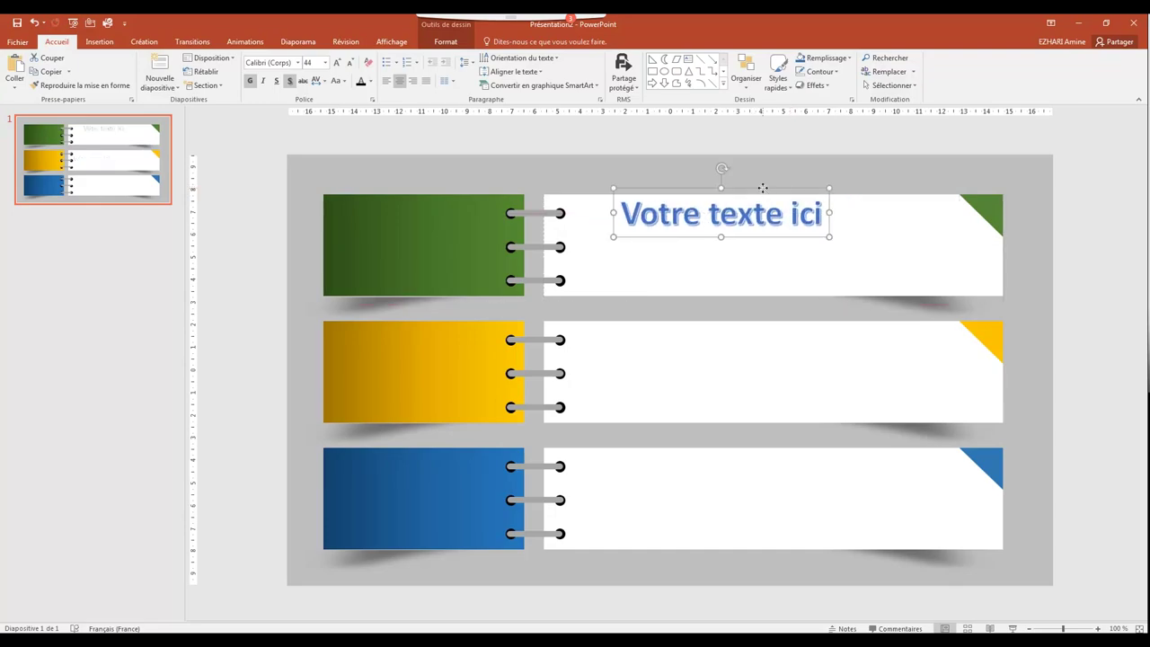
Step: Duplicate the WordArt heading and place the copy at the top of the yellow banner
right_click(763, 188)
left_click(786, 207)
right_click(878, 182)
left_click(889, 203)
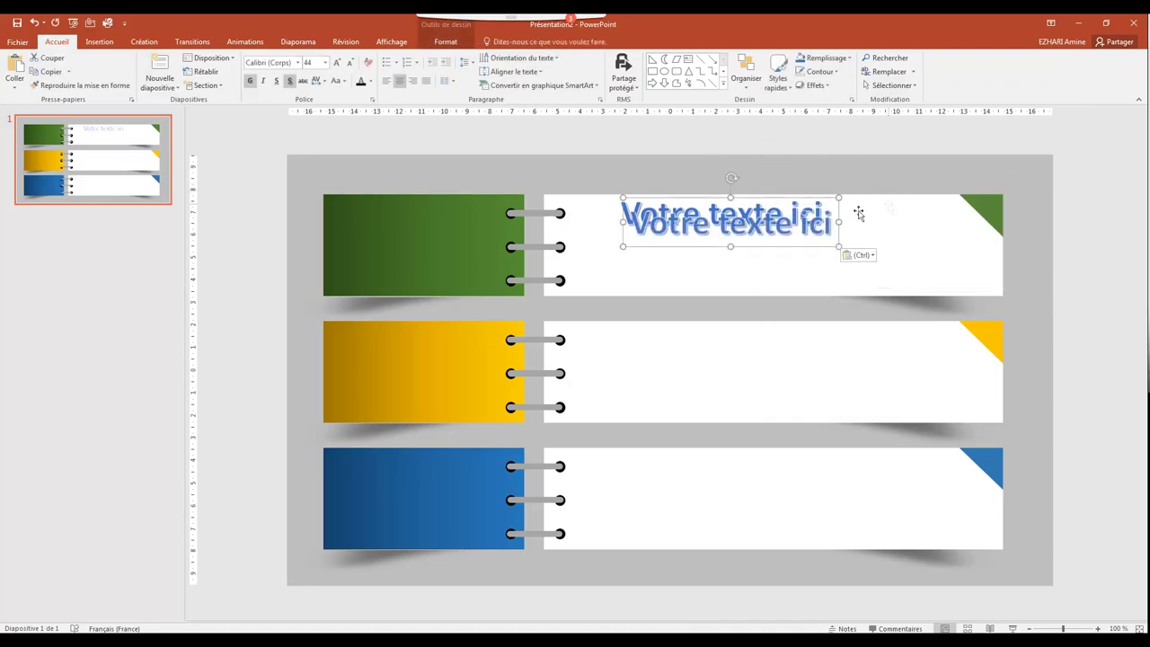
left_click_drag(783, 246, 674, 300)
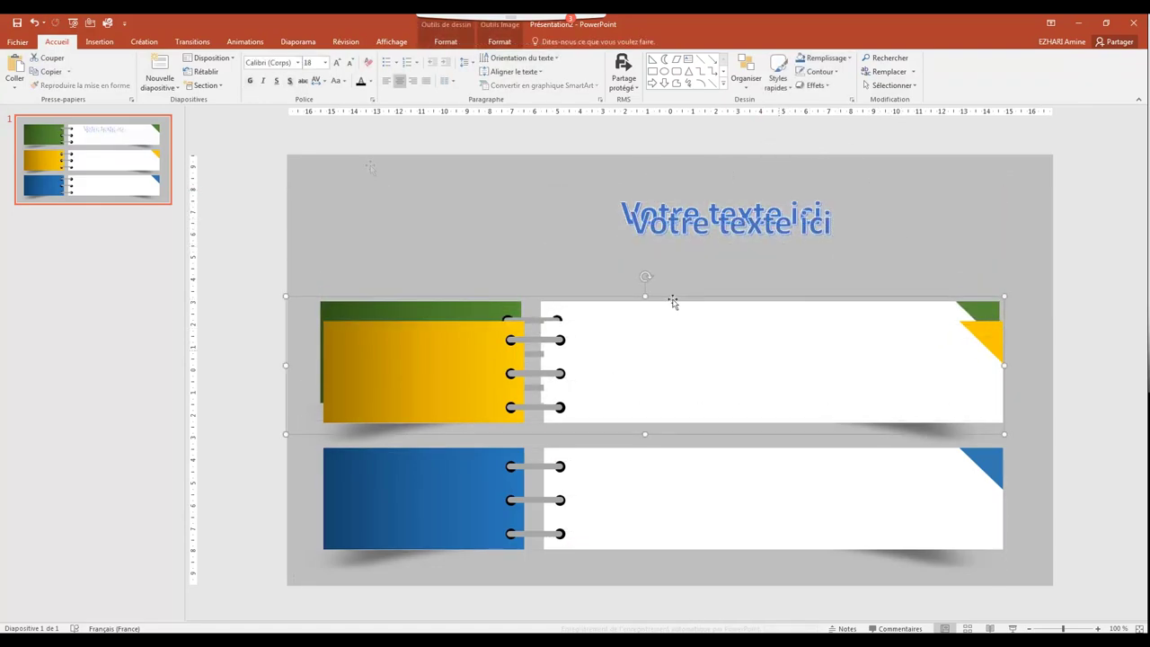
key("ctrl+z")
left_click(709, 218)
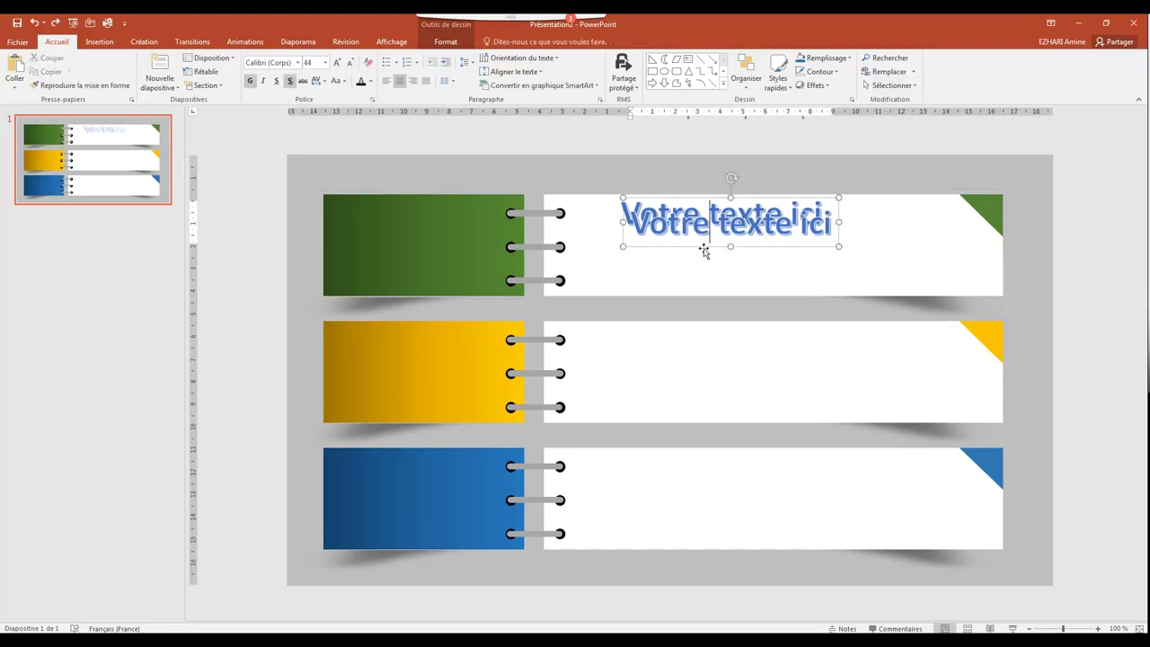
left_click_drag(701, 246, 696, 362)
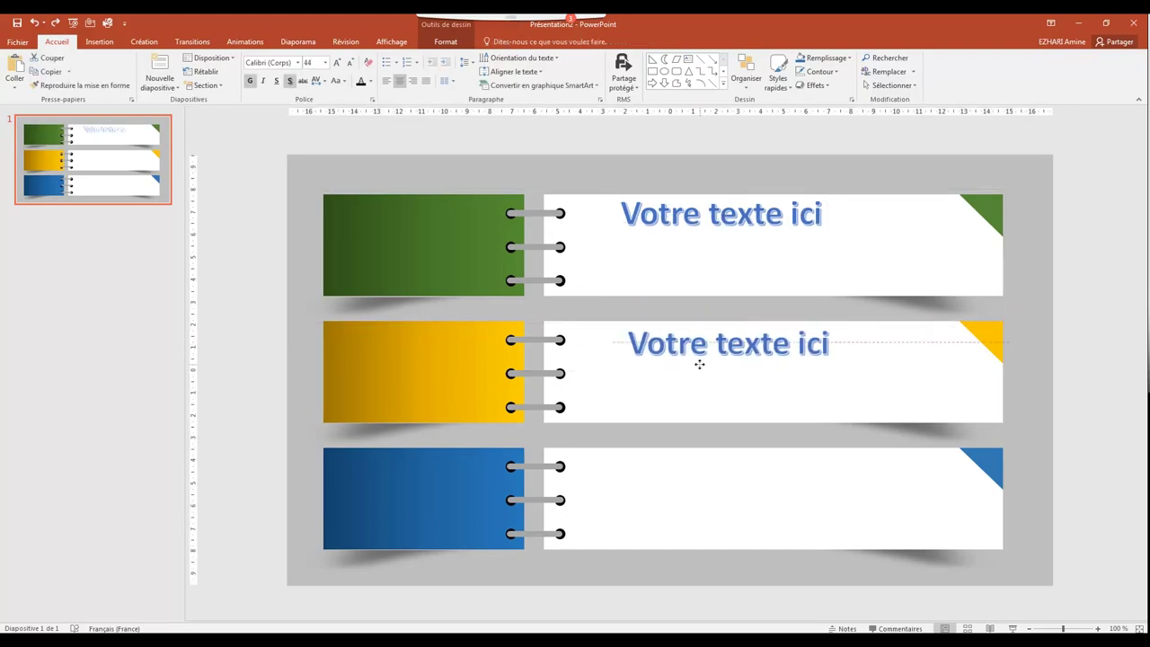
left_click_drag(696, 363, 701, 361)
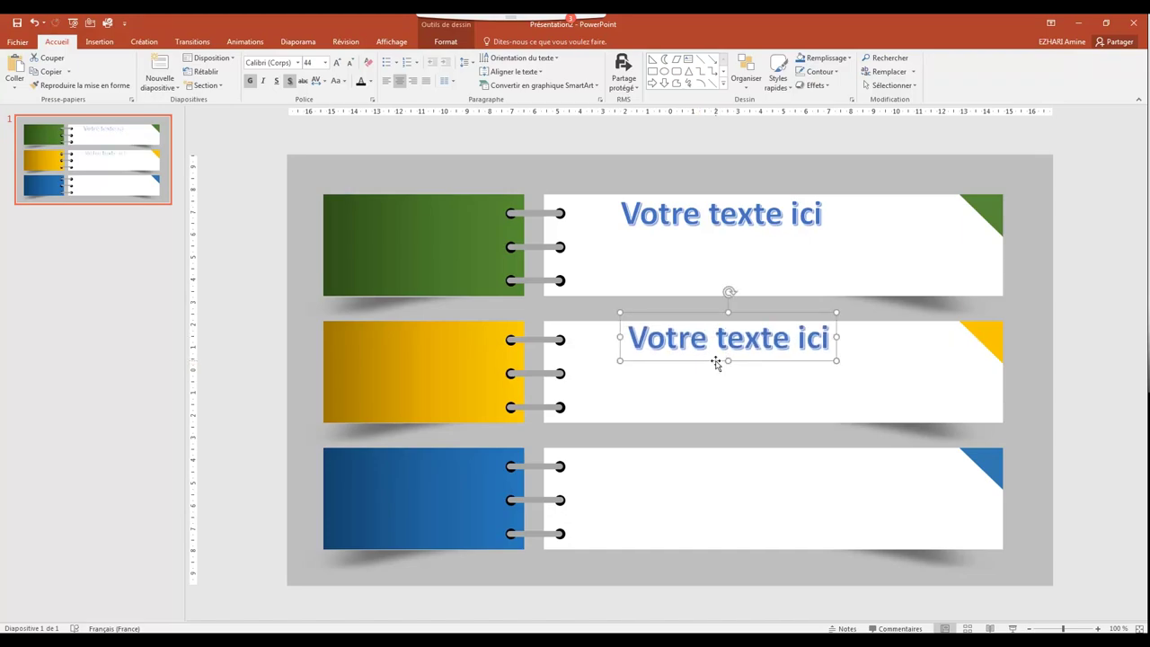
Step: Paste another copy of the heading onto the blue banner
right_click(715, 362)
key("Escape")
right_click(758, 568)
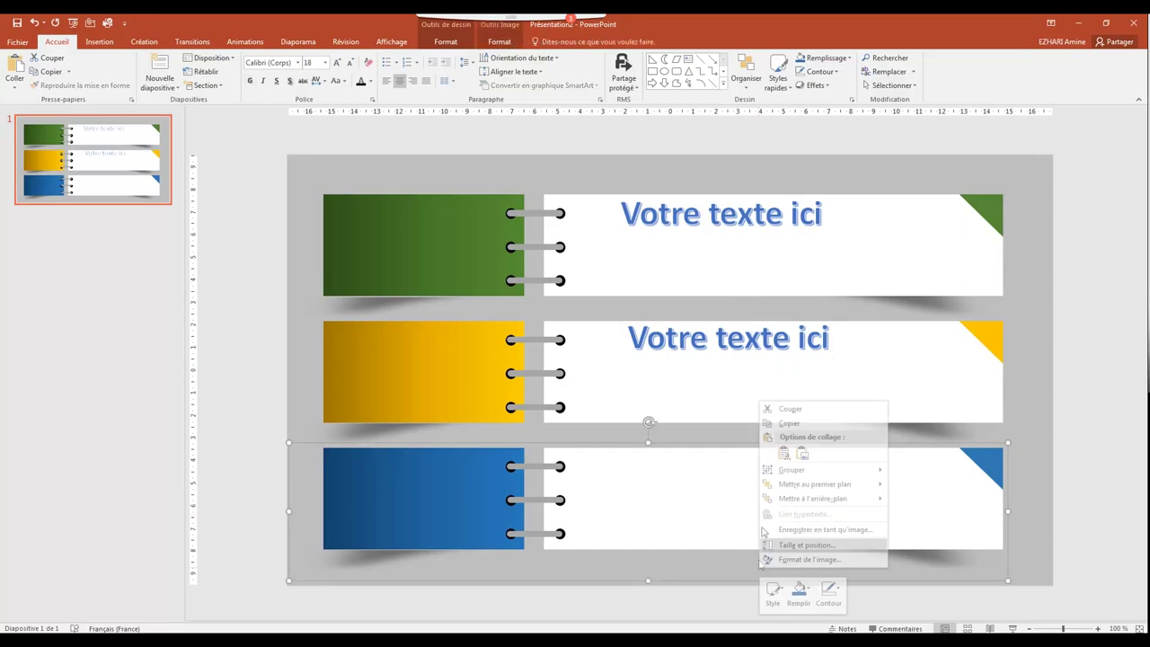
left_click(784, 454)
left_click_drag(763, 375, 752, 486)
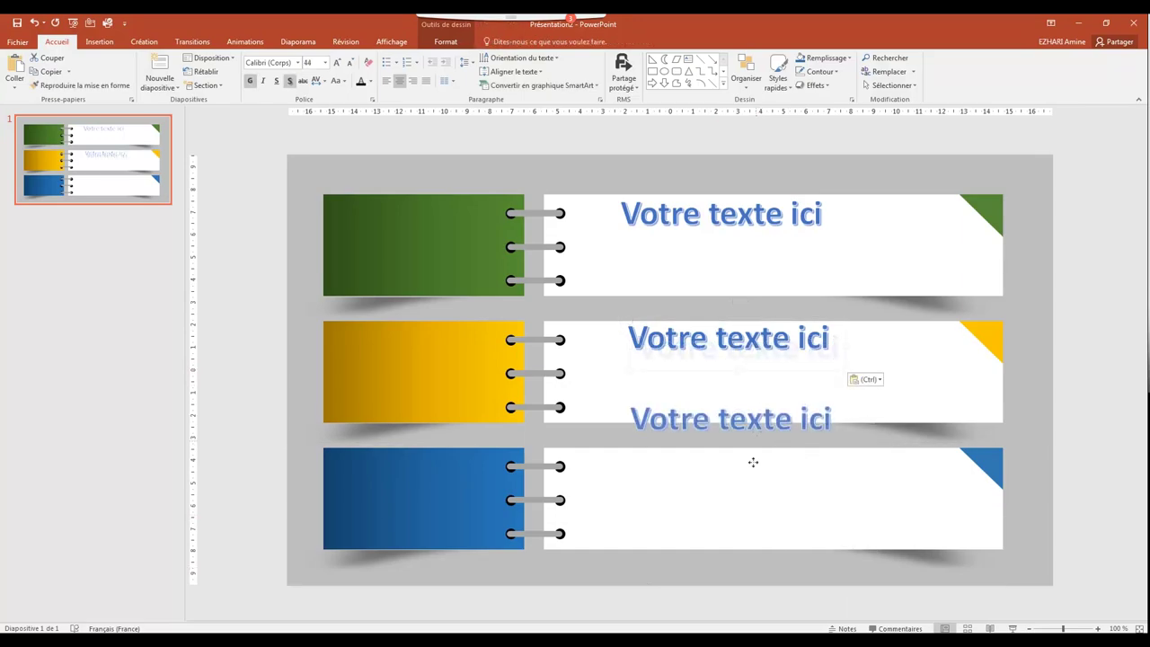
Step: Left-align the three headings and distribute them evenly from top to bottom
left_click(716, 238)
left_click_drag(694, 236, 701, 235)
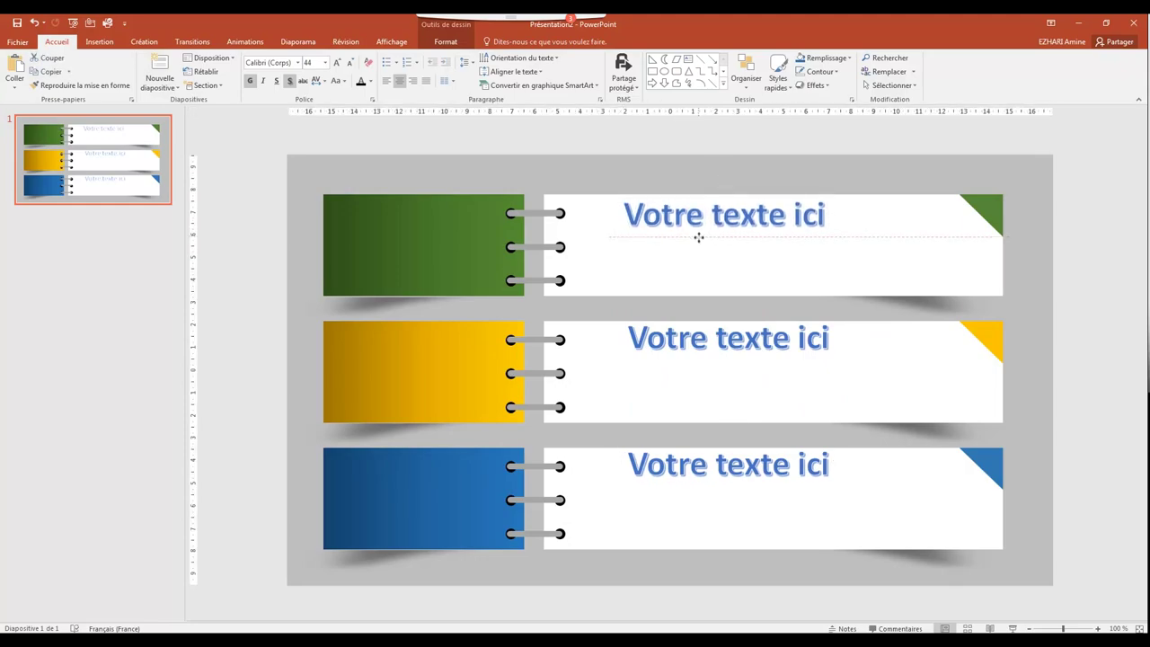
left_click_drag(701, 235, 702, 237)
left_click(699, 337, "shift")
left_click(703, 473, "shift")
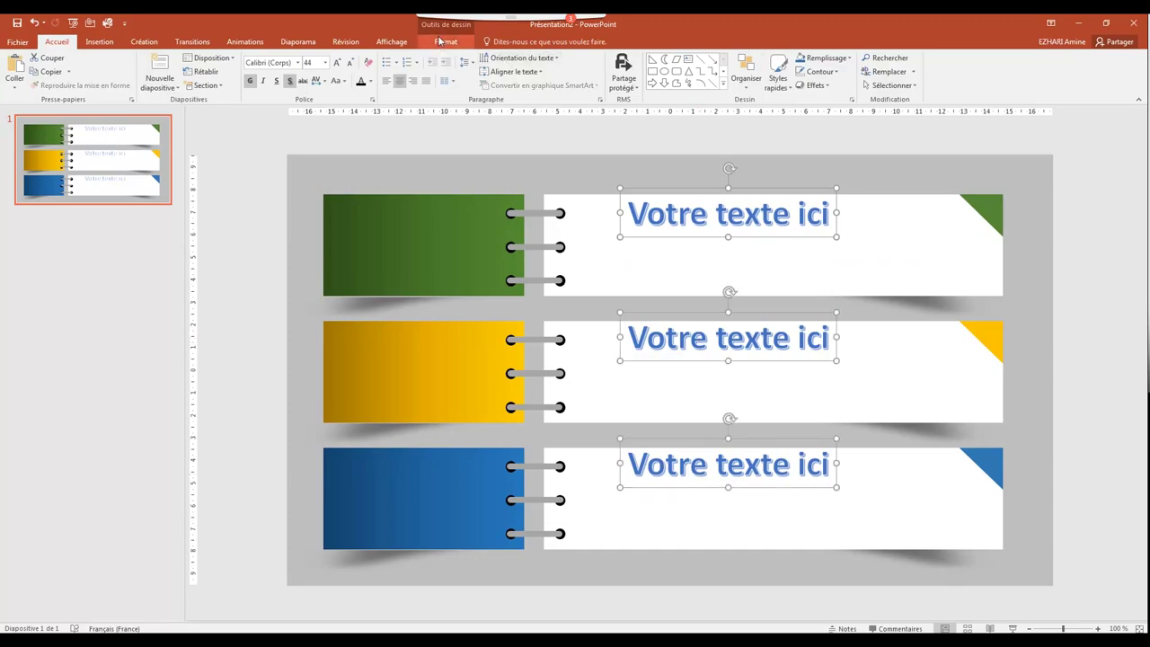
left_click(446, 41)
left_click(821, 93)
left_click(850, 79)
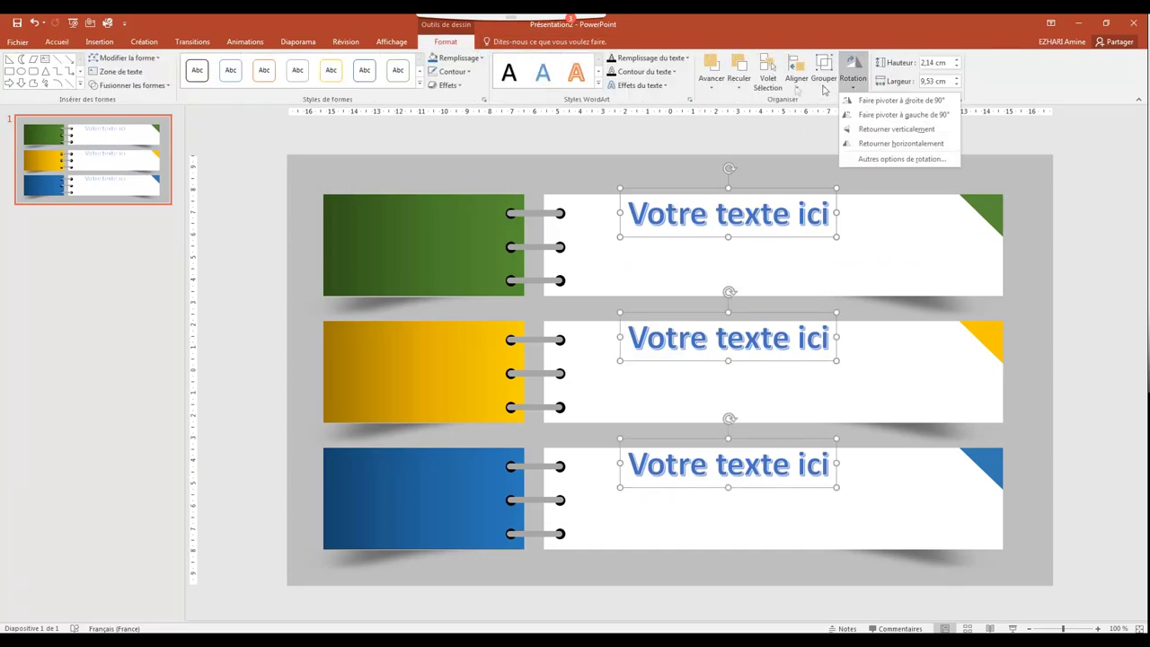
left_click(795, 79)
left_click(806, 101)
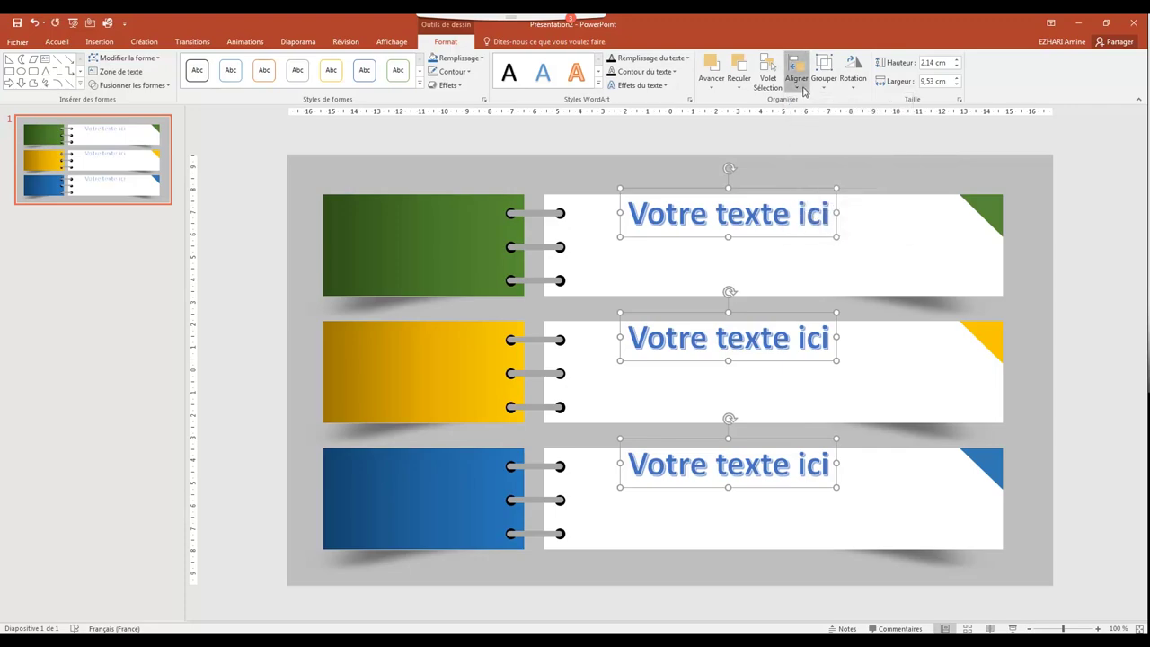
left_click(796, 79)
left_click(825, 205)
left_click(872, 313)
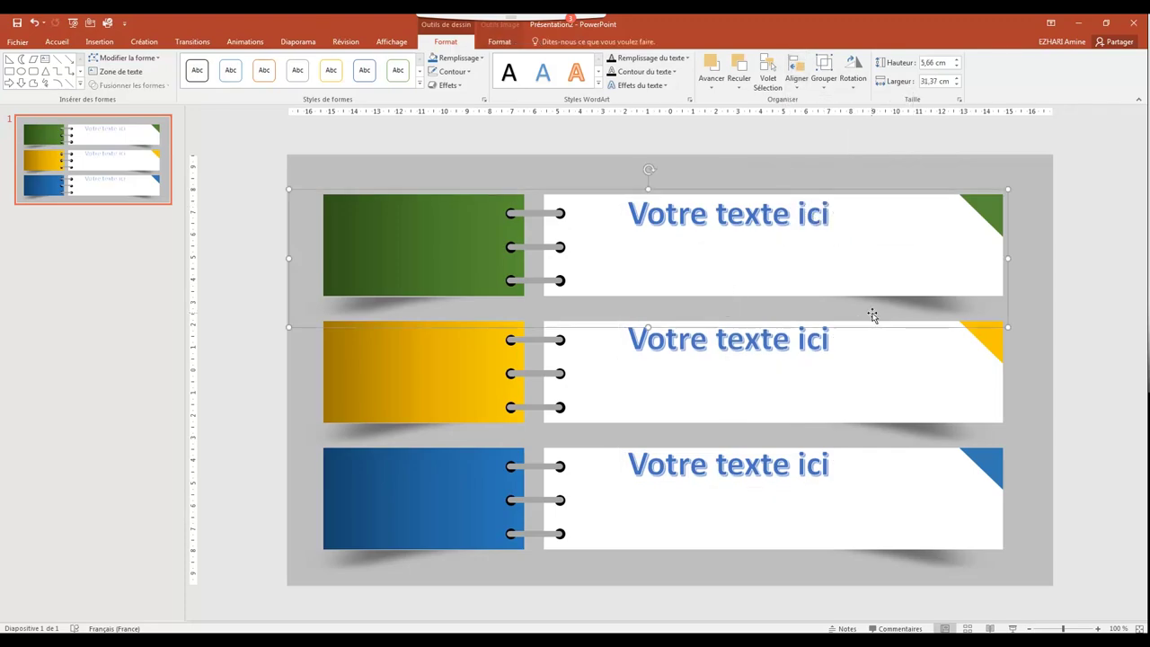
left_click(101, 42)
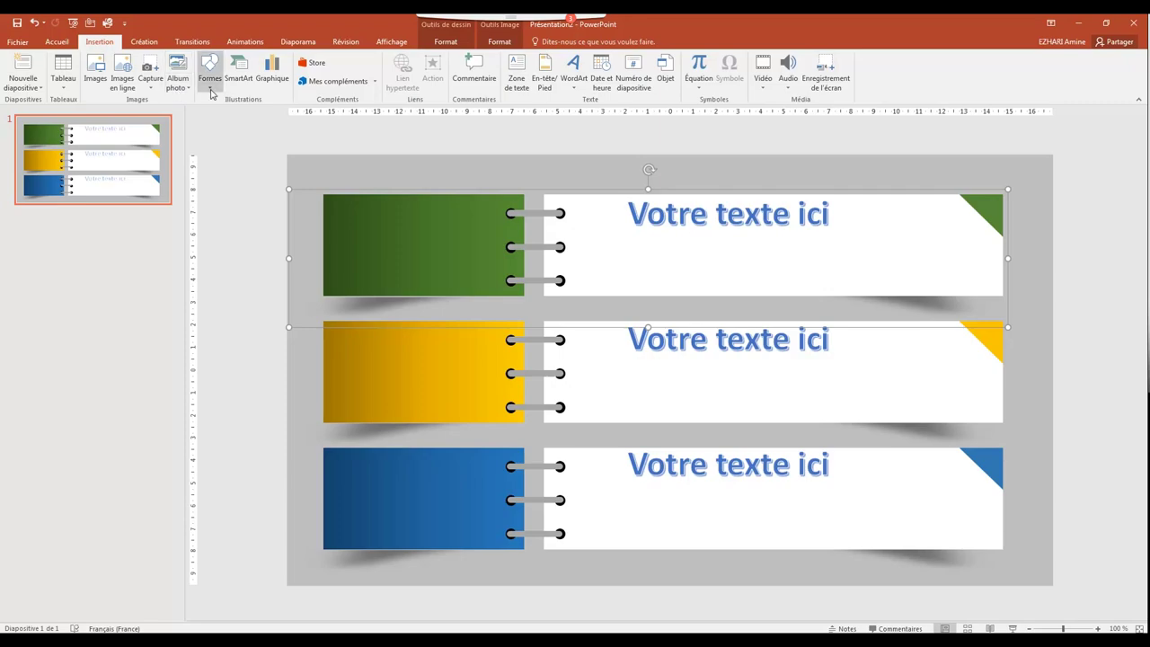
Step: Insert a plain WordArt reading 'Votre Titre', wrap it onto two lines, and move it onto the green tab
left_click(569, 89)
left_click(577, 115)
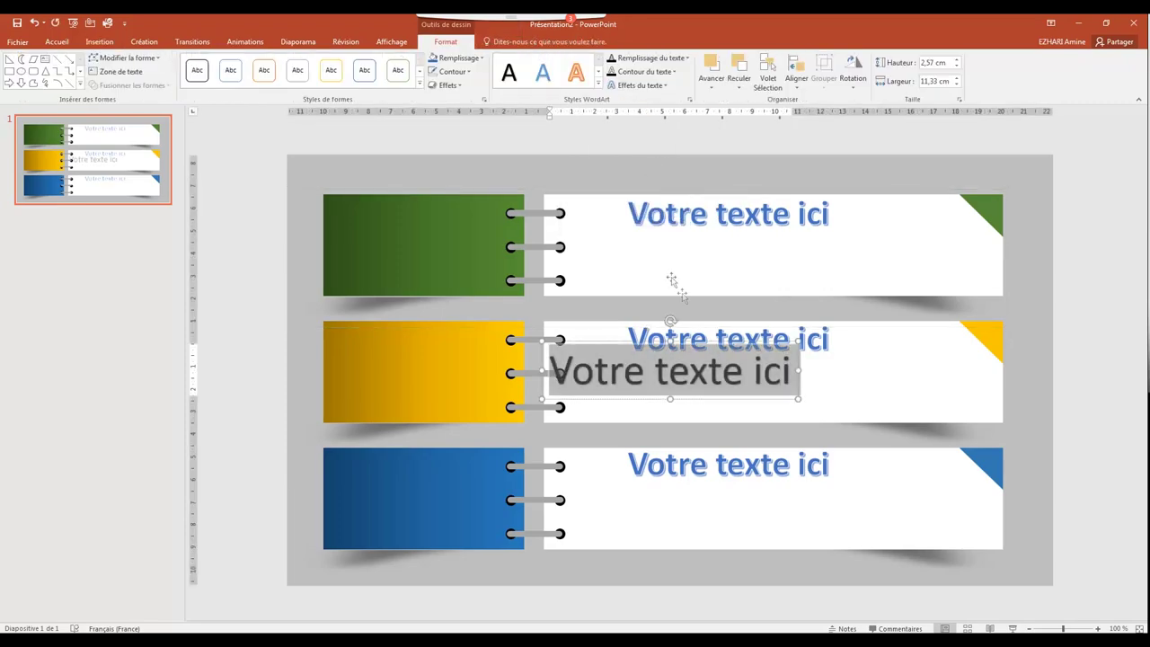
left_click_drag(654, 371, 794, 380)
type("Titre")
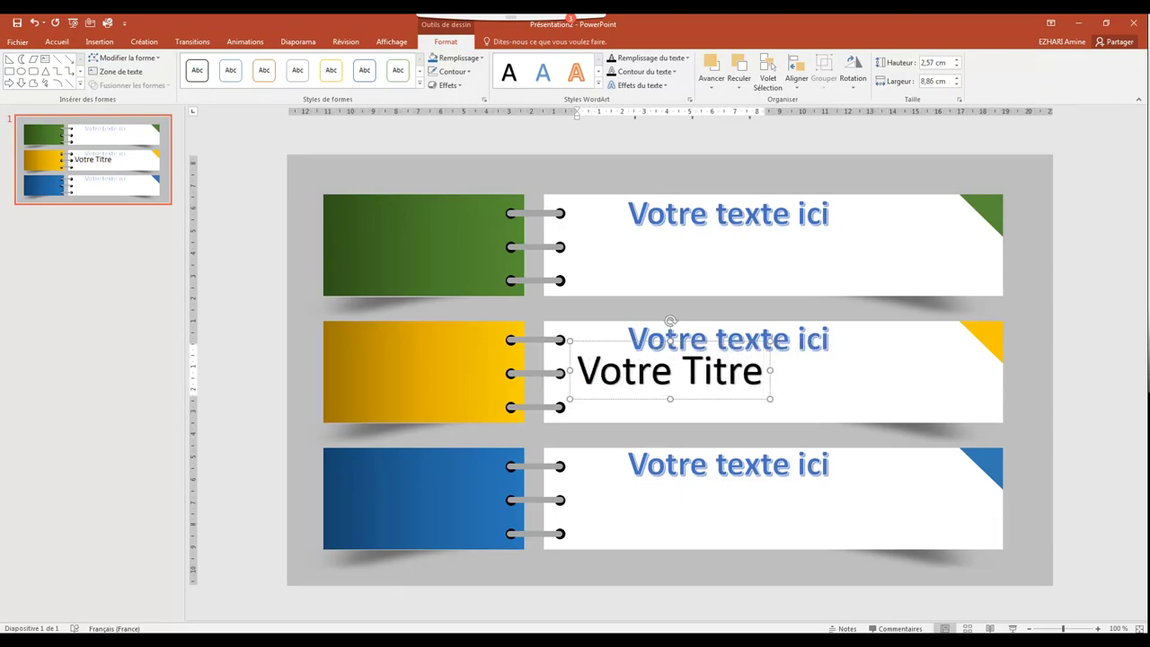
left_click_drag(768, 370, 649, 436)
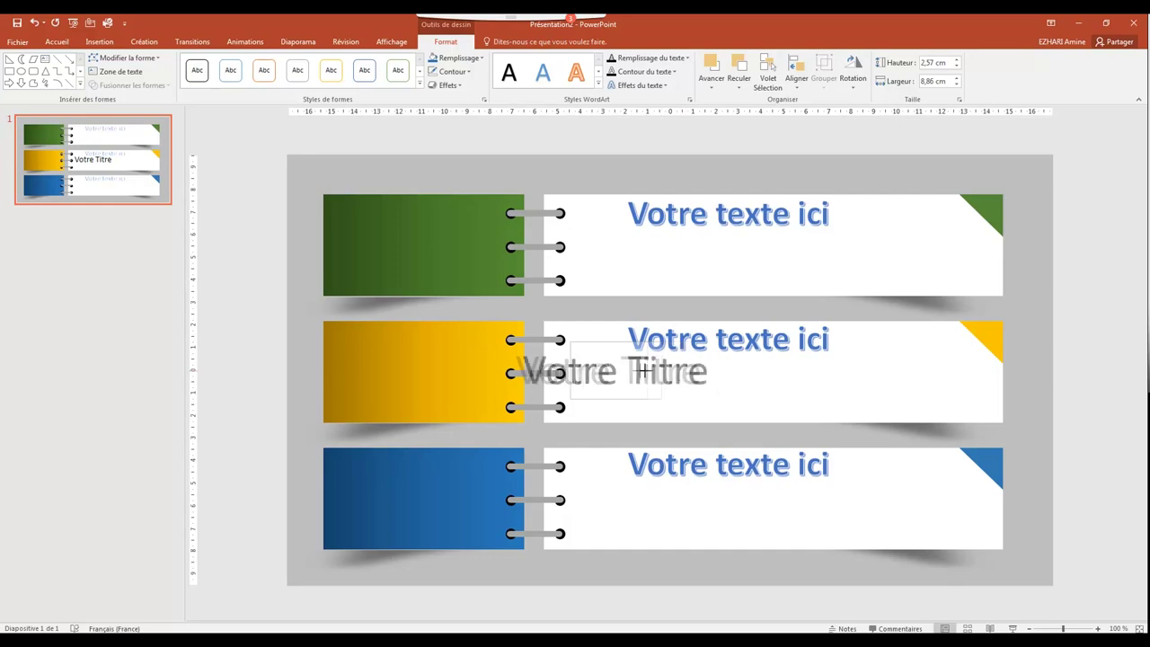
left_click_drag(637, 446, 686, 395)
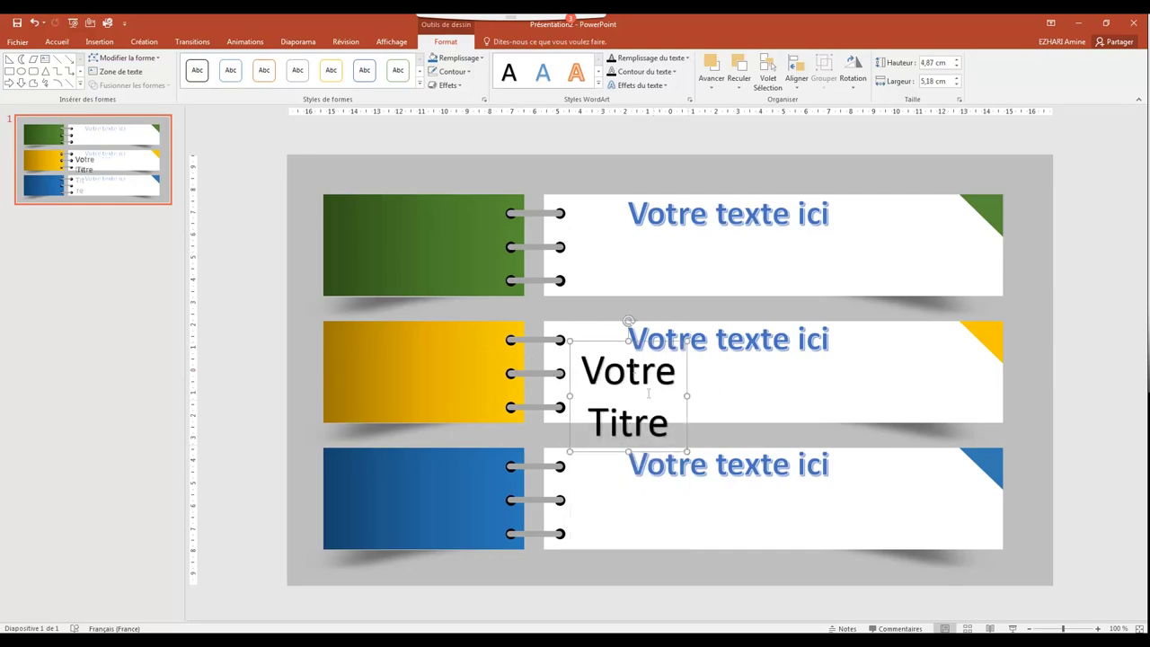
left_click_drag(611, 343, 409, 190)
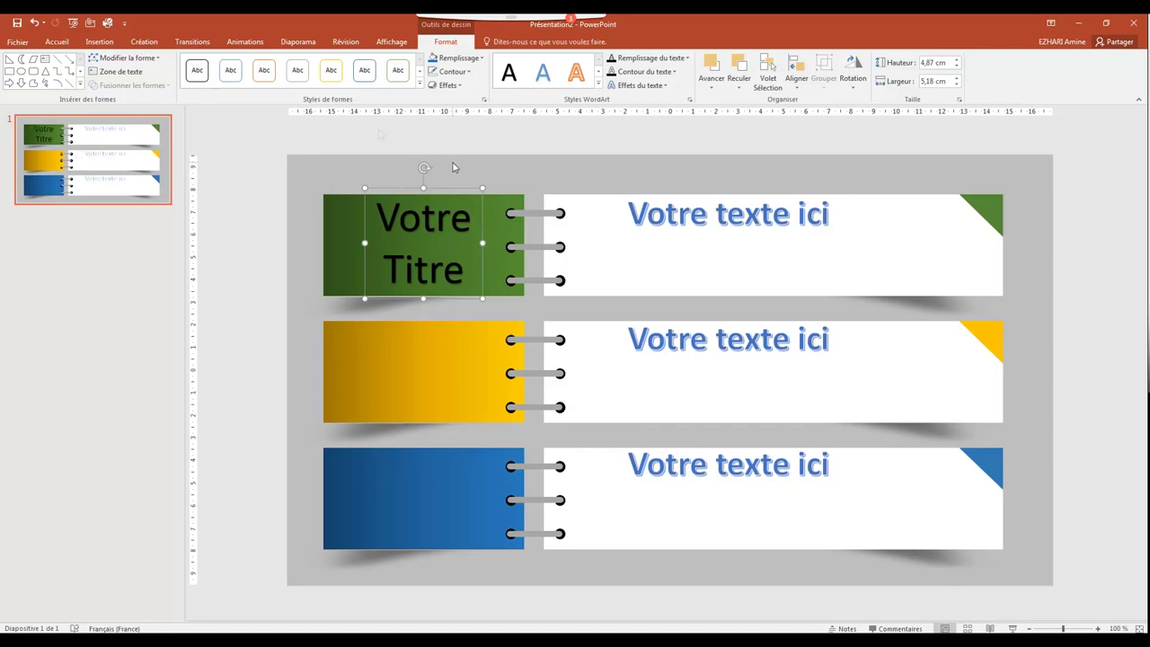
left_click(56, 41)
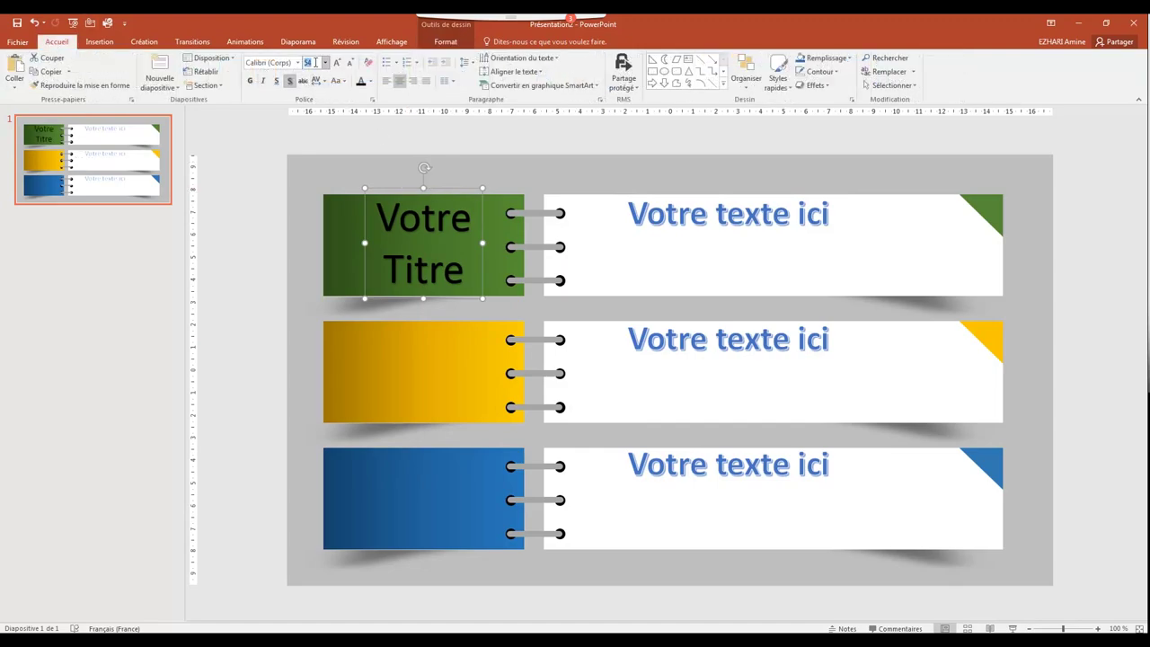
type("44")
Step: Set the green tab's Votre Titre heading to 44 pt Tahoma
key("Return")
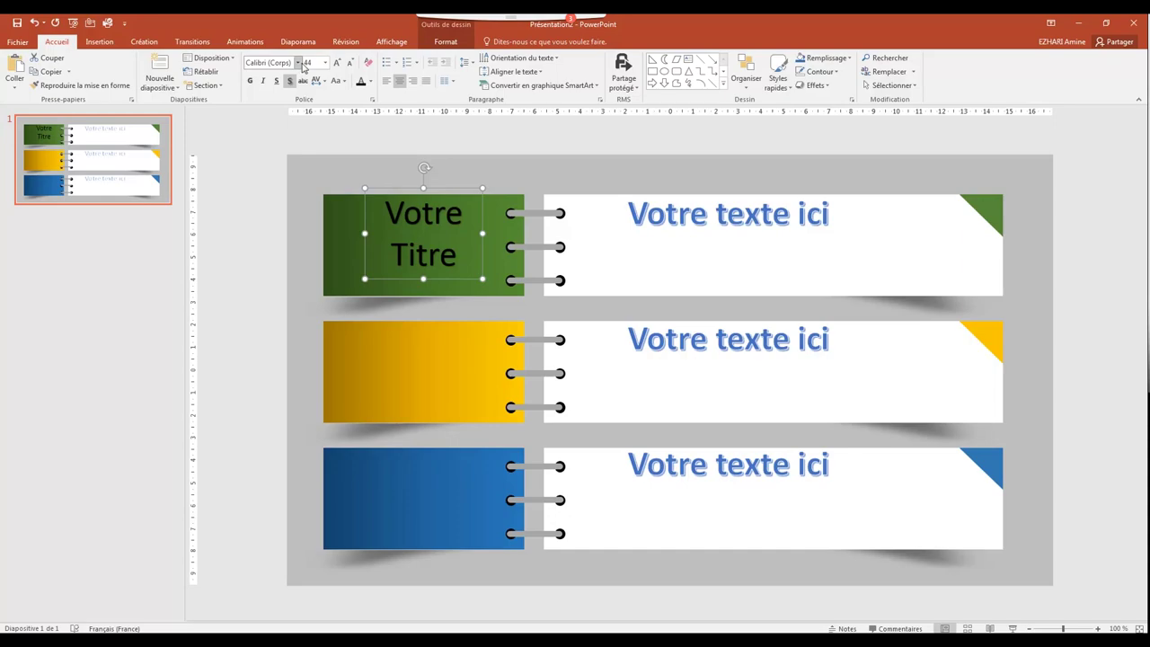
left_click(298, 63)
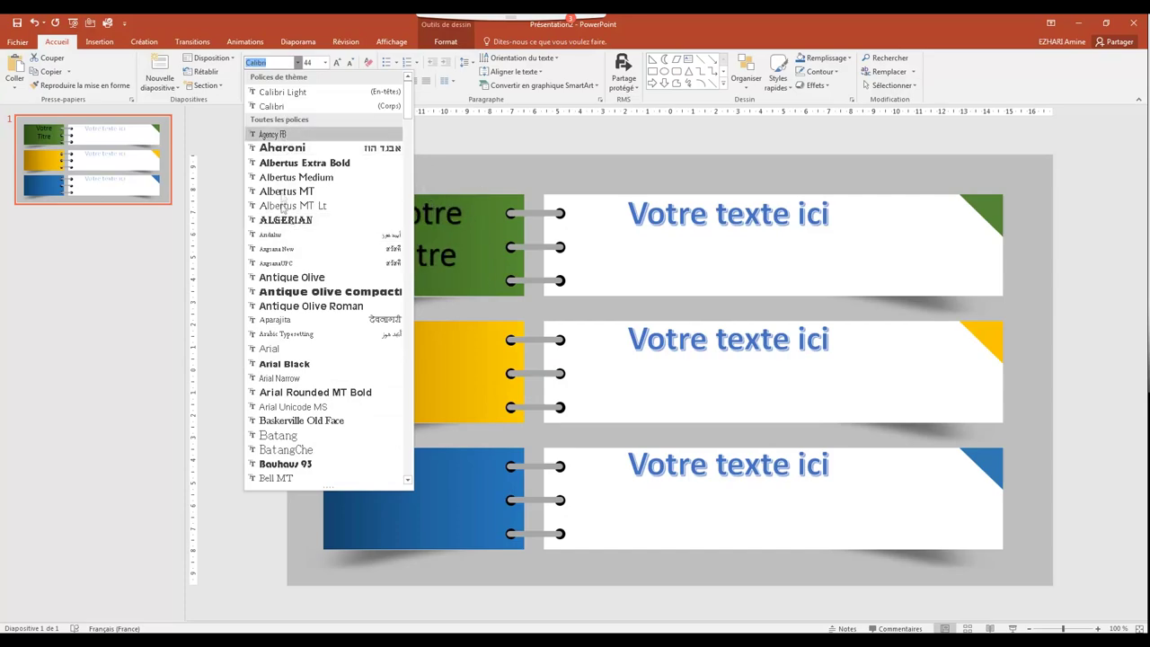
scroll(274, 369, "down", 2)
scroll(280, 368, "down", 2)
scroll(287, 368, "down", 2)
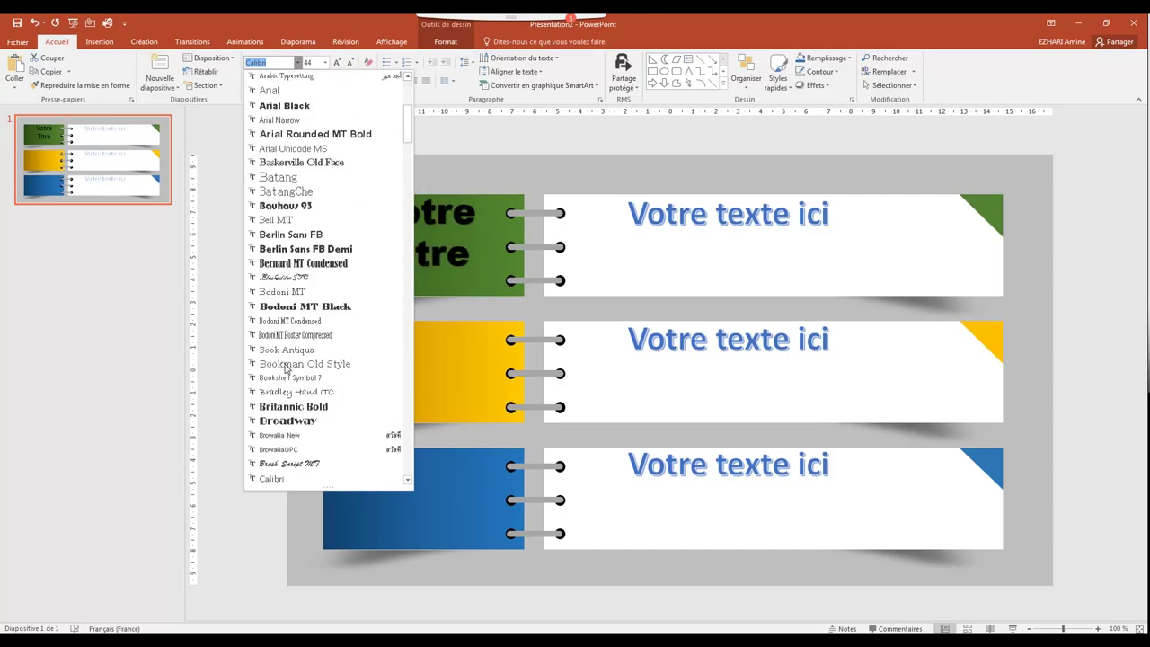
type("t")
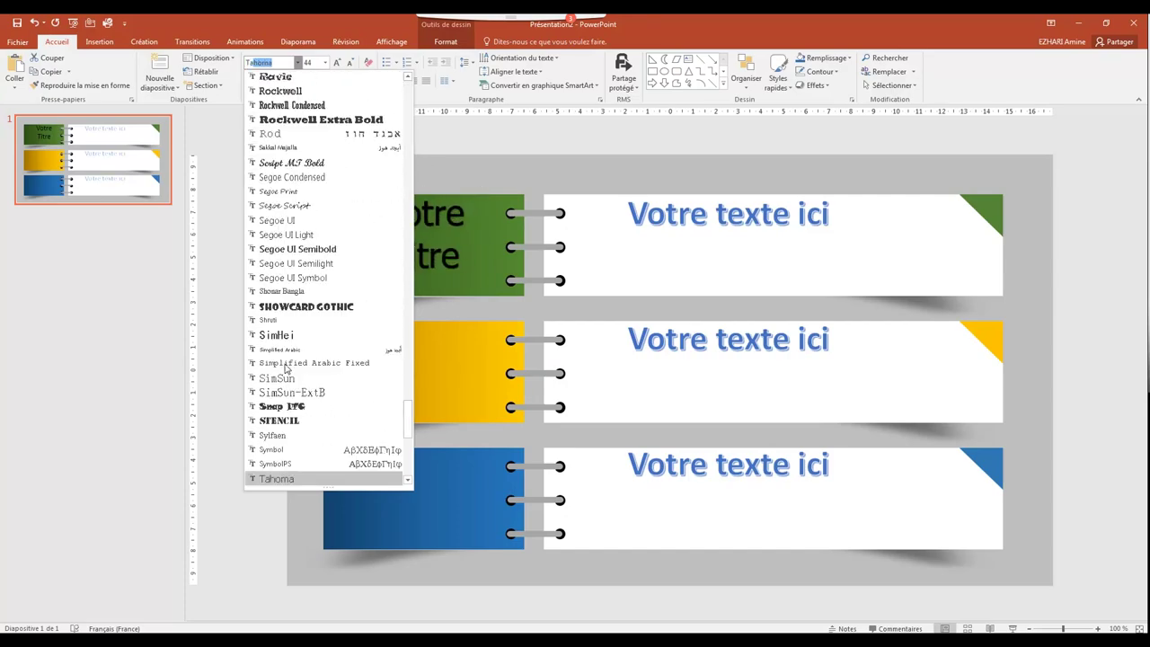
left_click(287, 475)
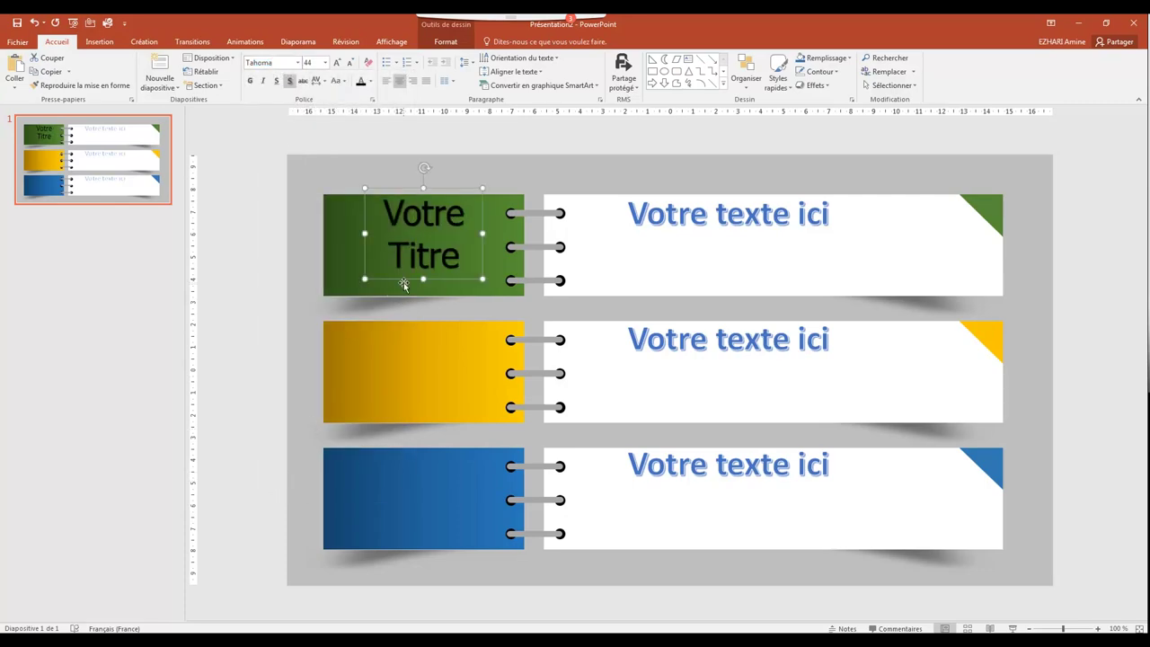
Step: Nudge the title slightly lower in the green tab and colour it white
left_click_drag(402, 279, 403, 289)
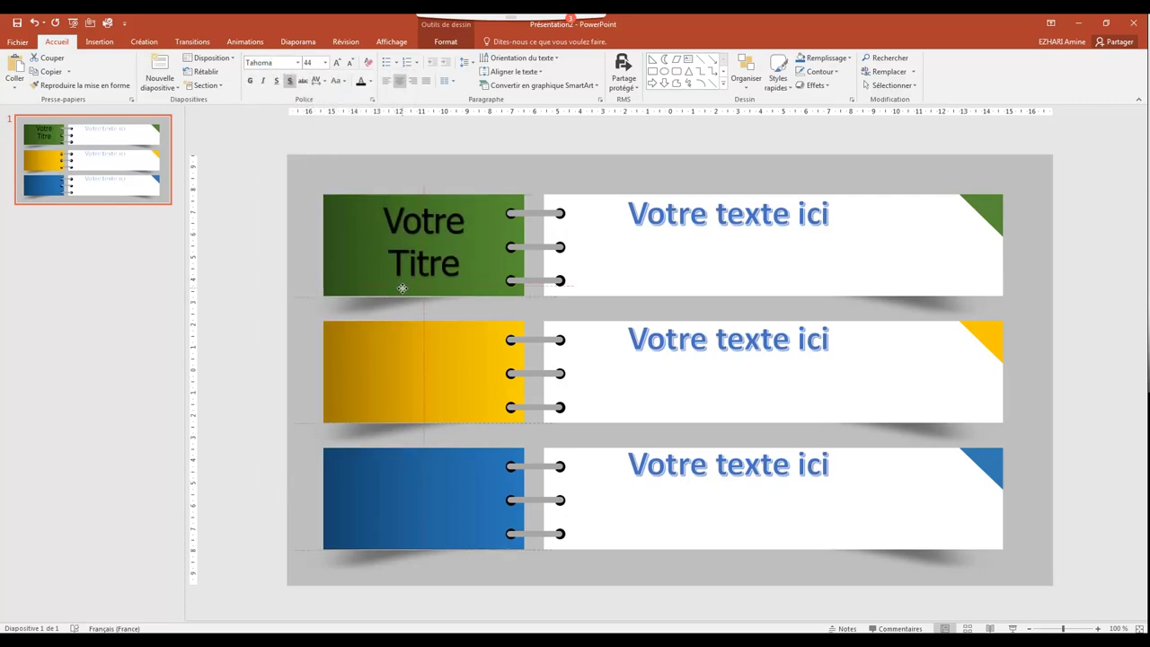
left_click(371, 81)
left_click(369, 109)
left_click(485, 158)
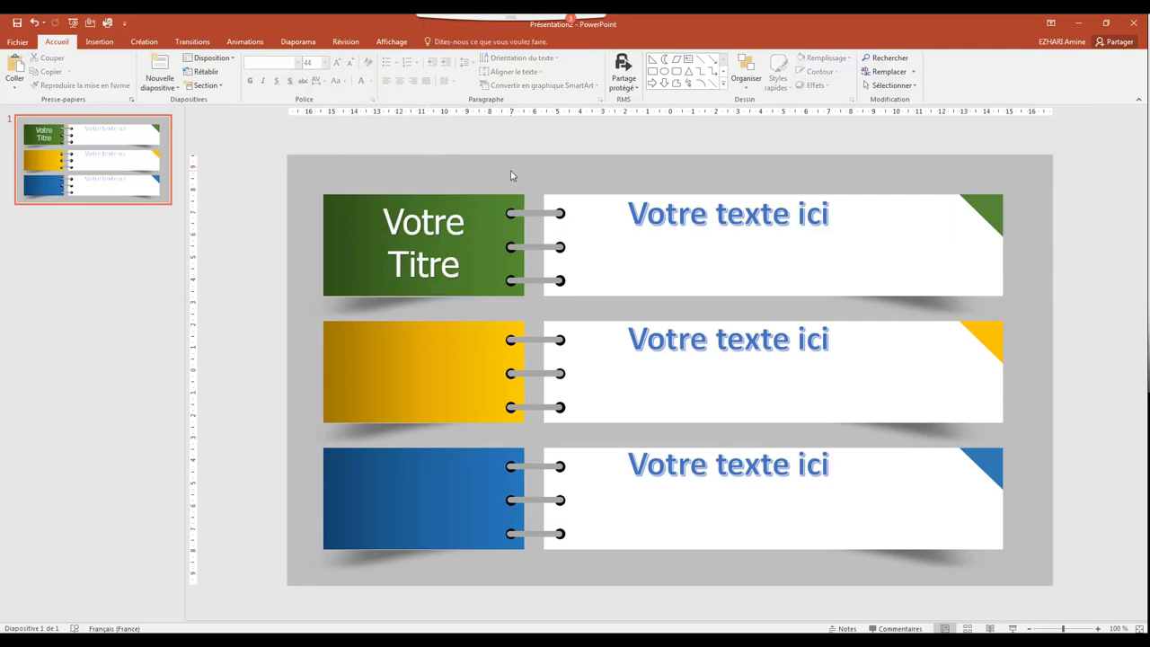
left_click(436, 288)
Step: Copy the white Votre Titre box onto the yellow and blue tabs
left_click_drag(438, 291, 436, 550)
left_click_drag(437, 463, 437, 330)
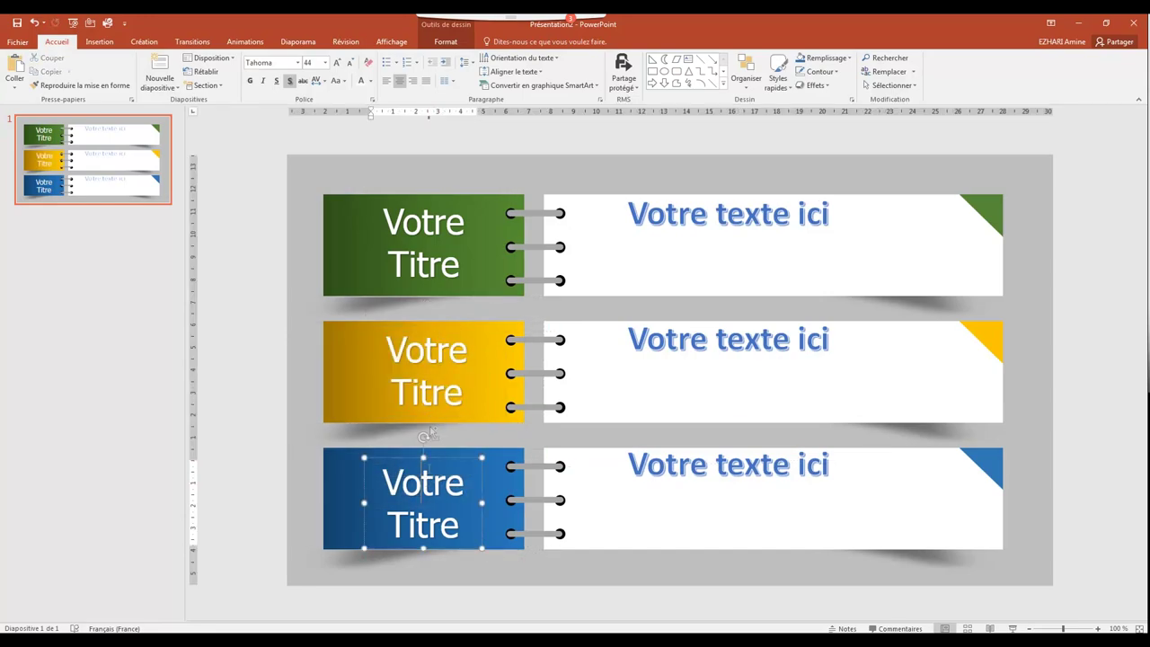
left_click(431, 392)
left_click(441, 467)
left_click(442, 459)
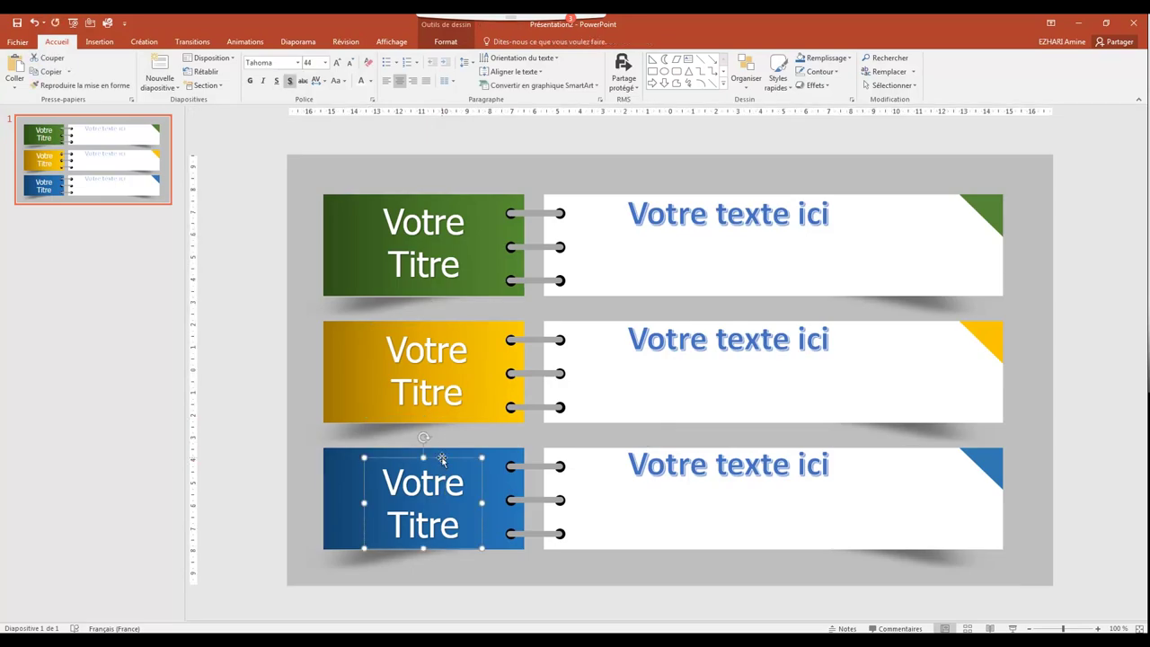
left_click(444, 414, "shift")
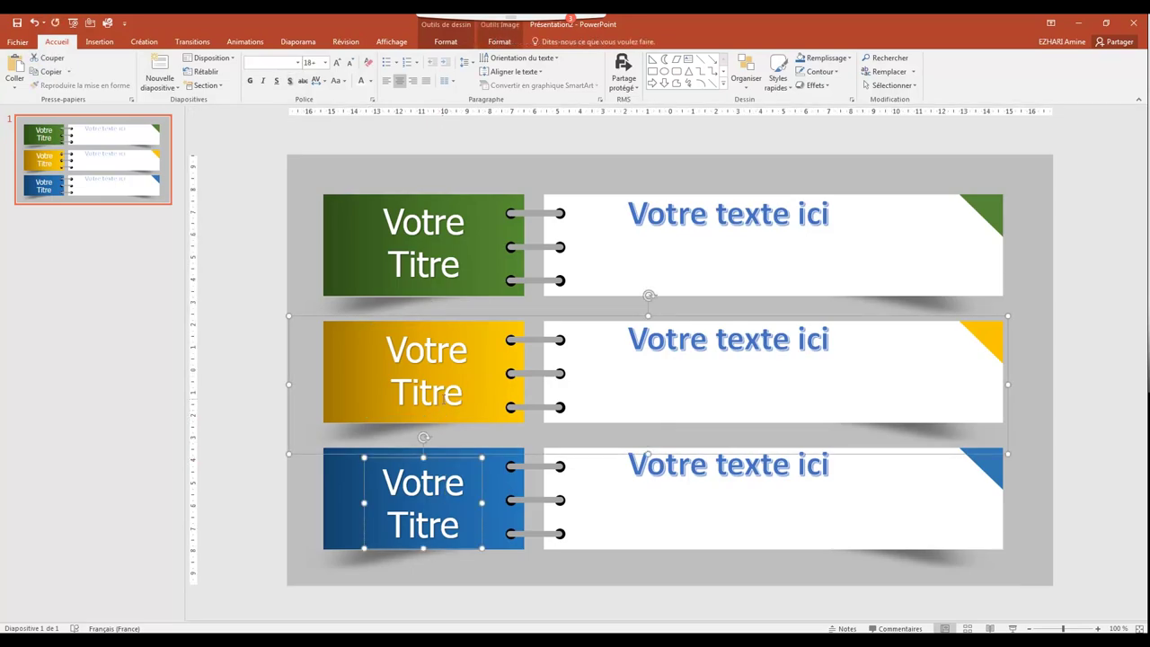
left_click(444, 395)
left_click(445, 329)
Step: Select all three title boxes and distribute them horizontally
left_click(434, 278, "shift")
left_click(417, 463, "shift")
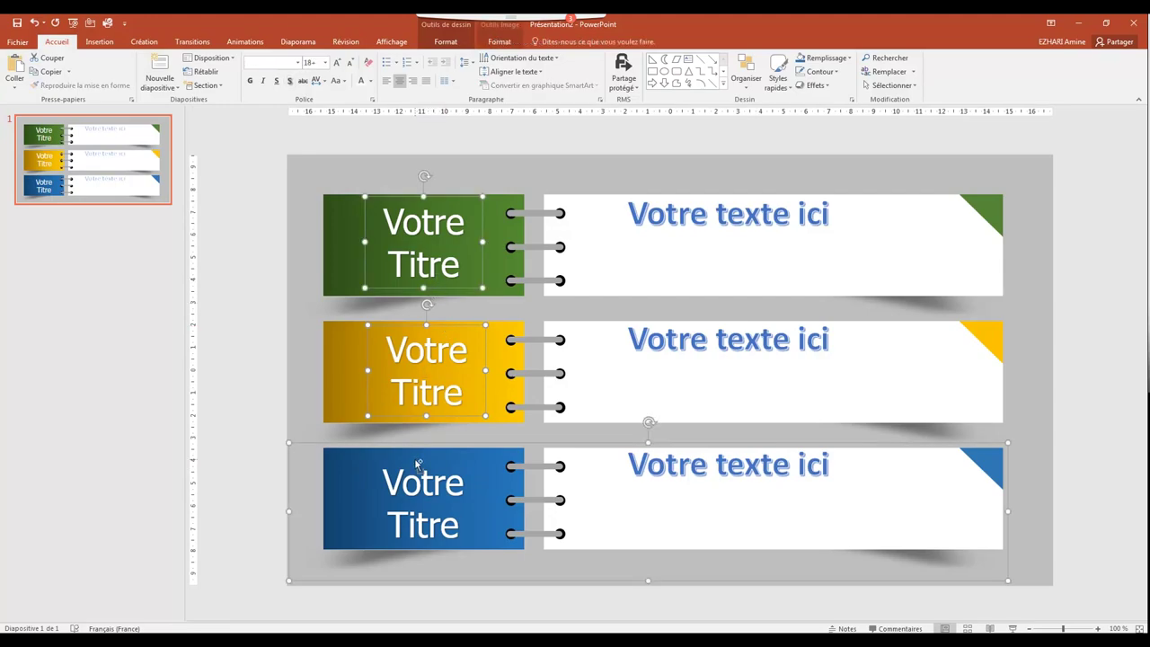
left_click(414, 463, "shift")
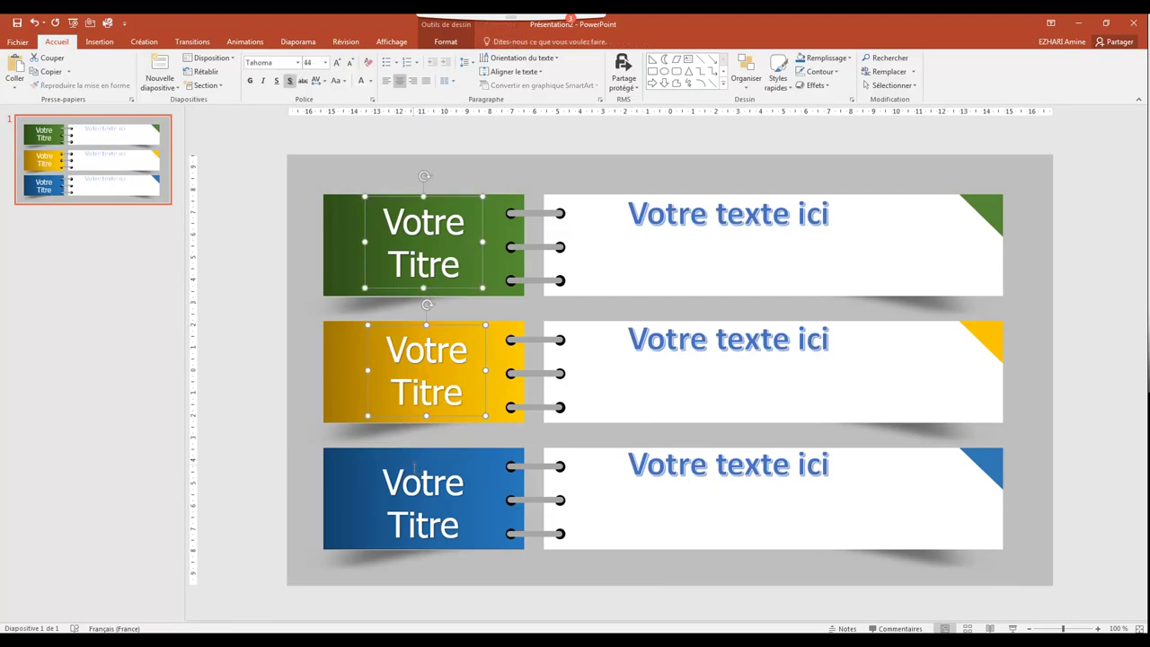
left_click(413, 463, "shift")
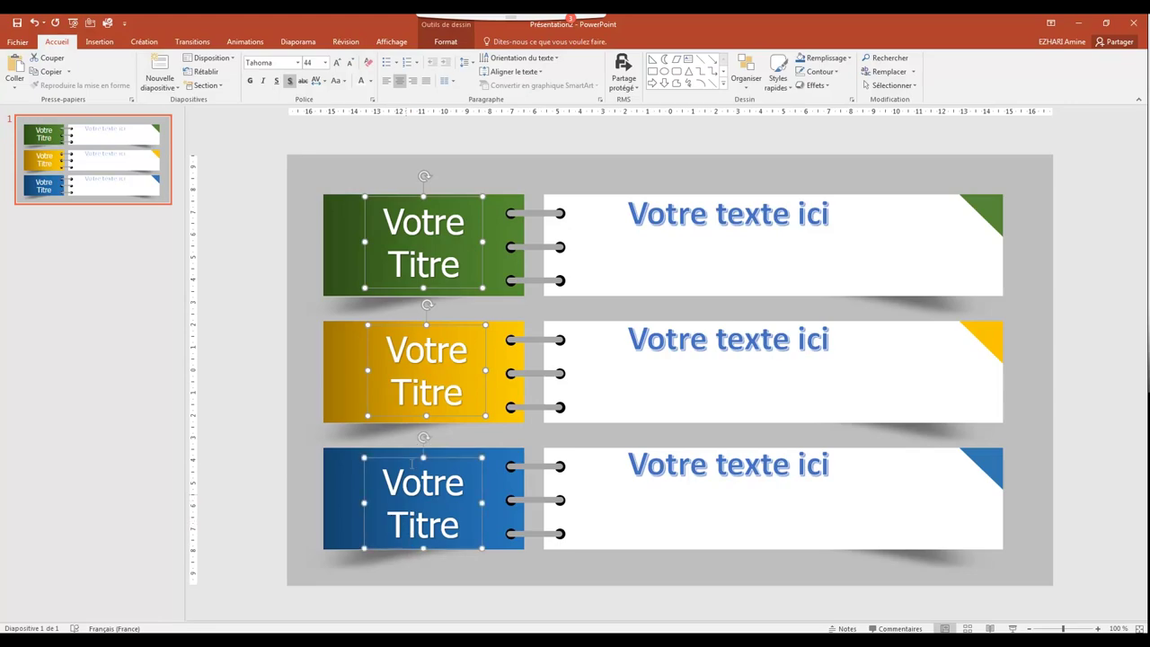
left_click(446, 41)
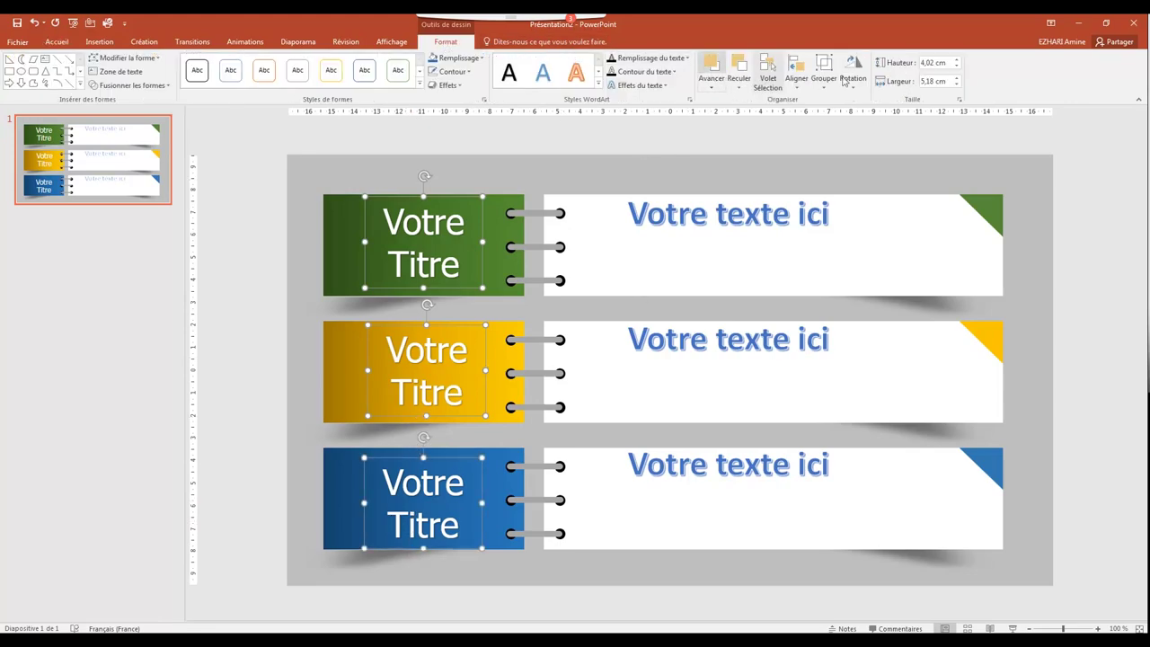
left_click(797, 85)
left_click(797, 85)
left_click(797, 86)
left_click(822, 189)
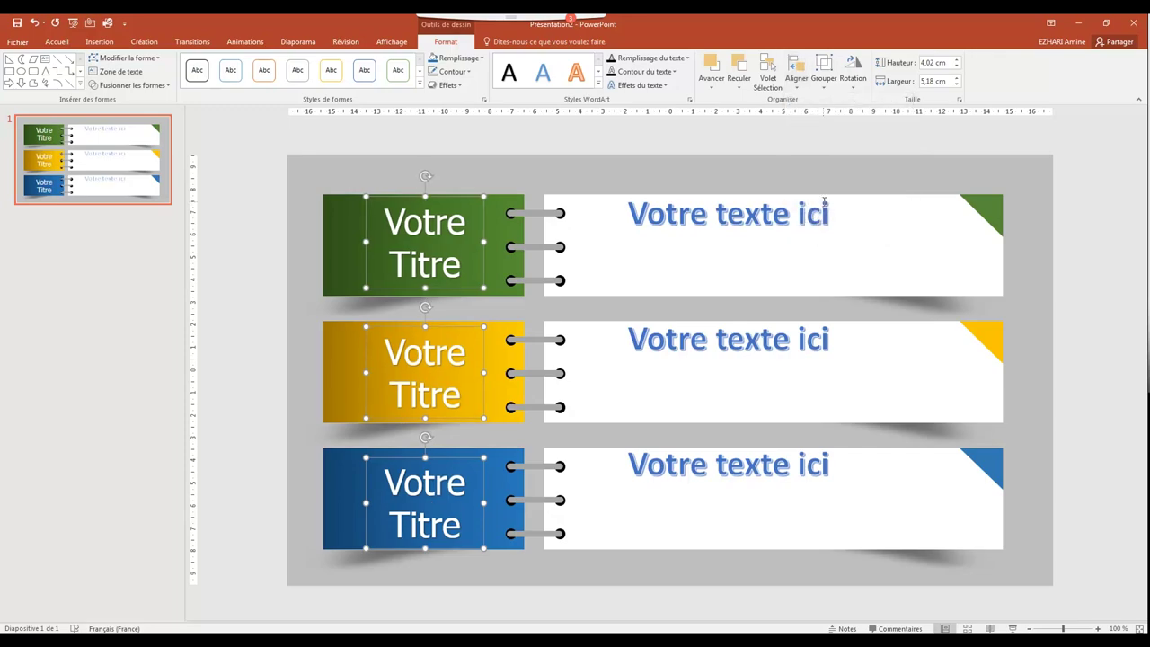
key("Escape")
left_click(100, 42)
left_click(212, 89)
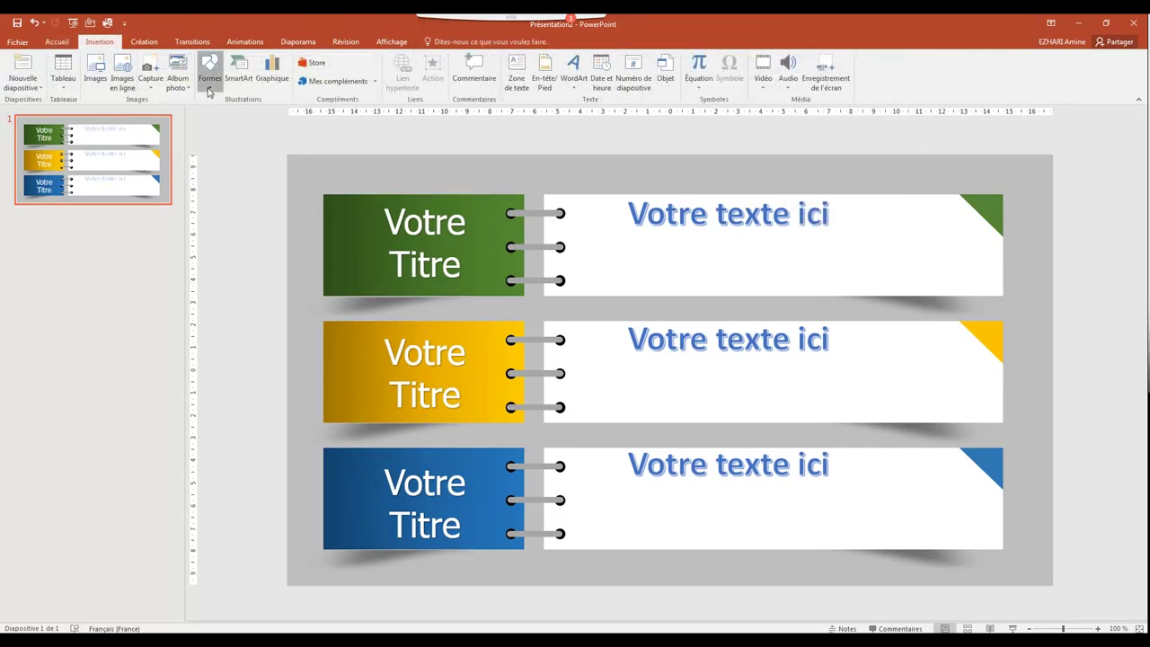
Step: Add a text box under the green heading reading 'WordArt is a quick way…', widened to two lines
left_click(239, 113)
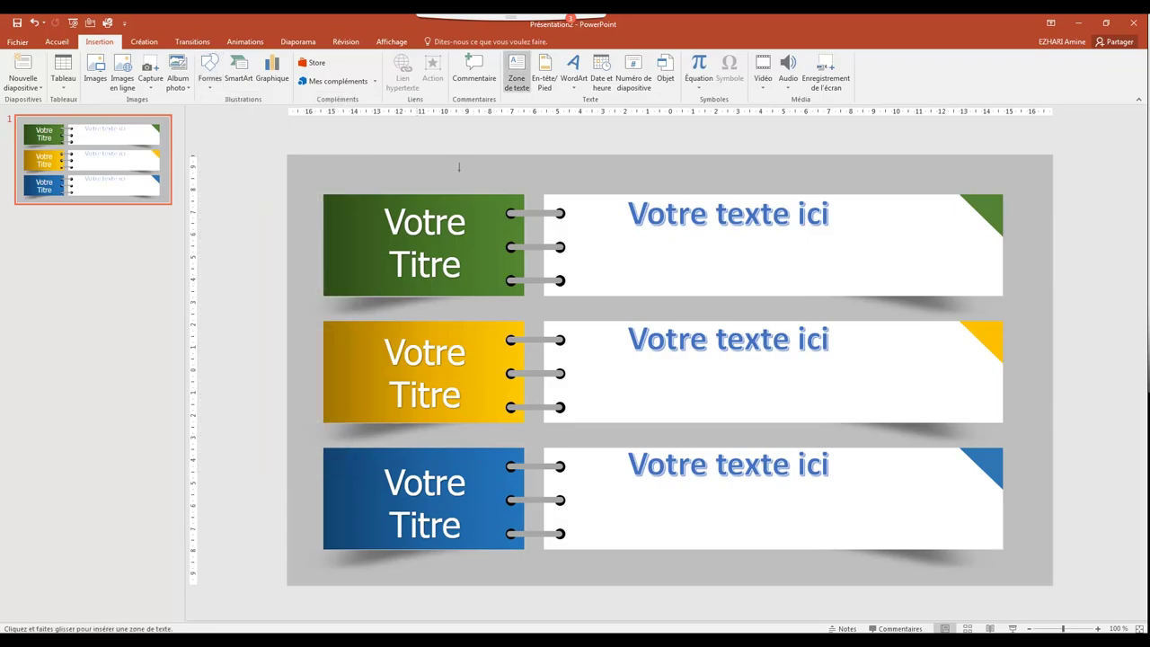
mouse_move(585, 171)
left_mouse_down()
mouse_move(908, 208)
mouse_move(874, 277)
left_mouse_up()
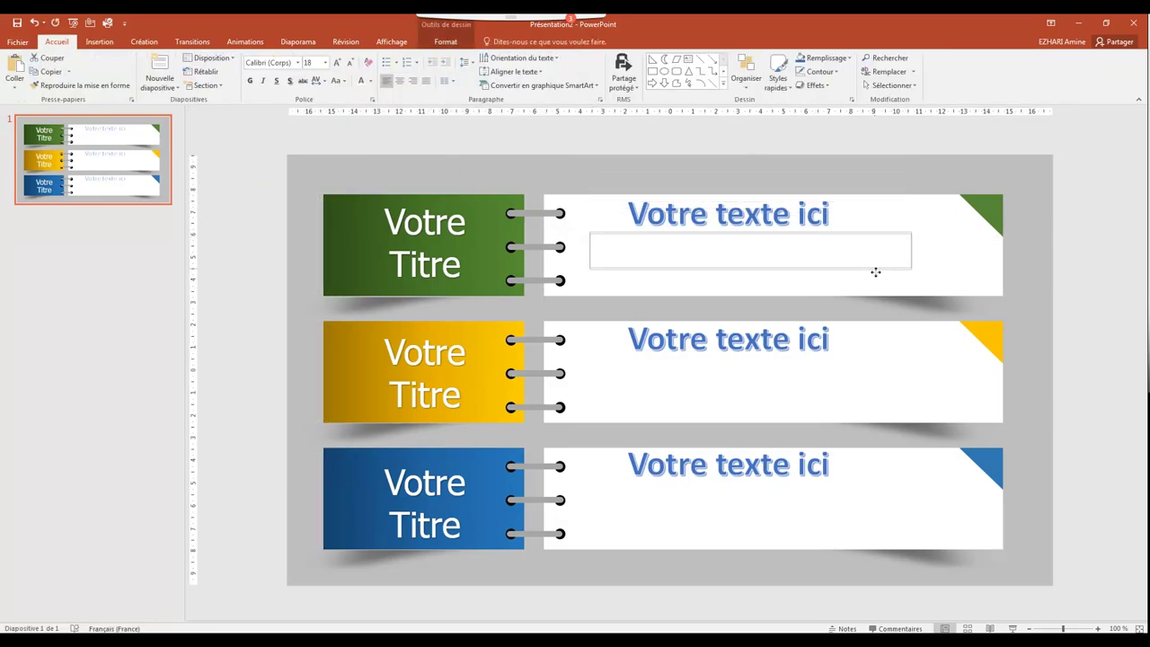
right_click(626, 252)
left_click(667, 316)
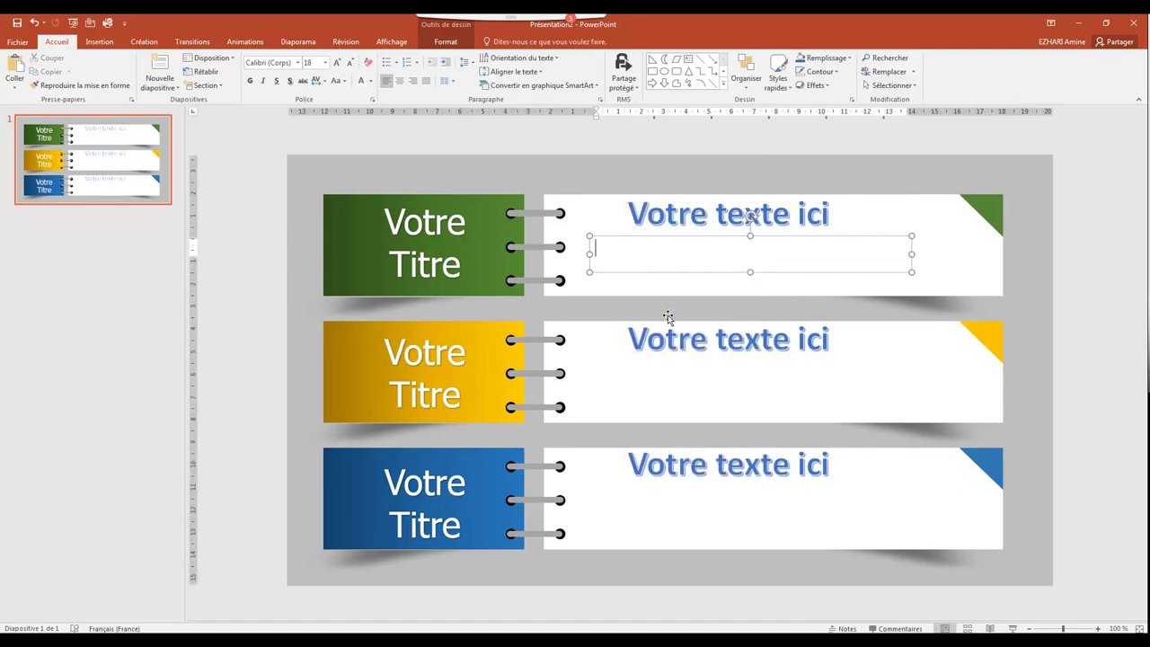
type("Wor")
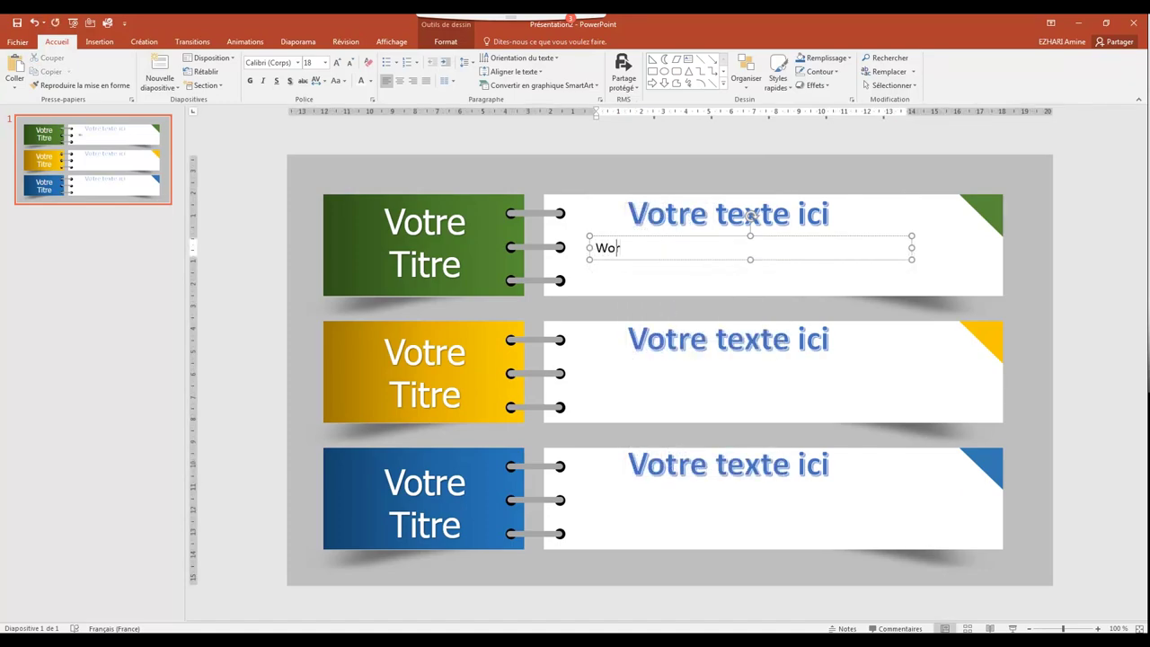
type("dArt is a quick way to make text stand out with special effect. You pick a WordArt style from WordArt")
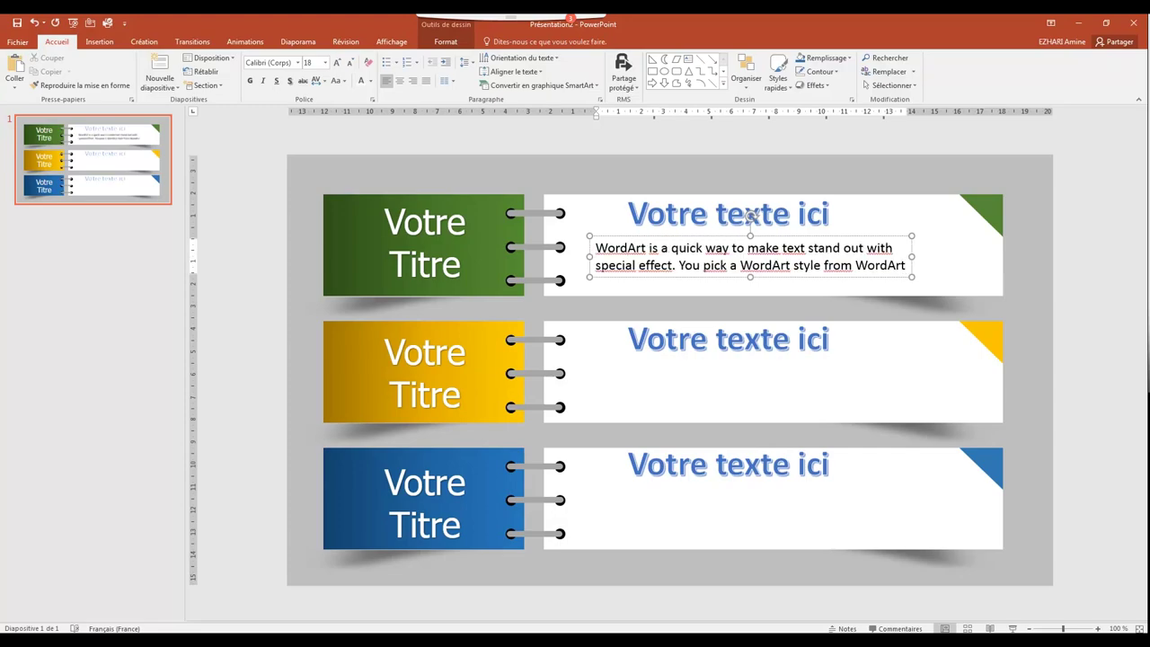
type(" gallery.")
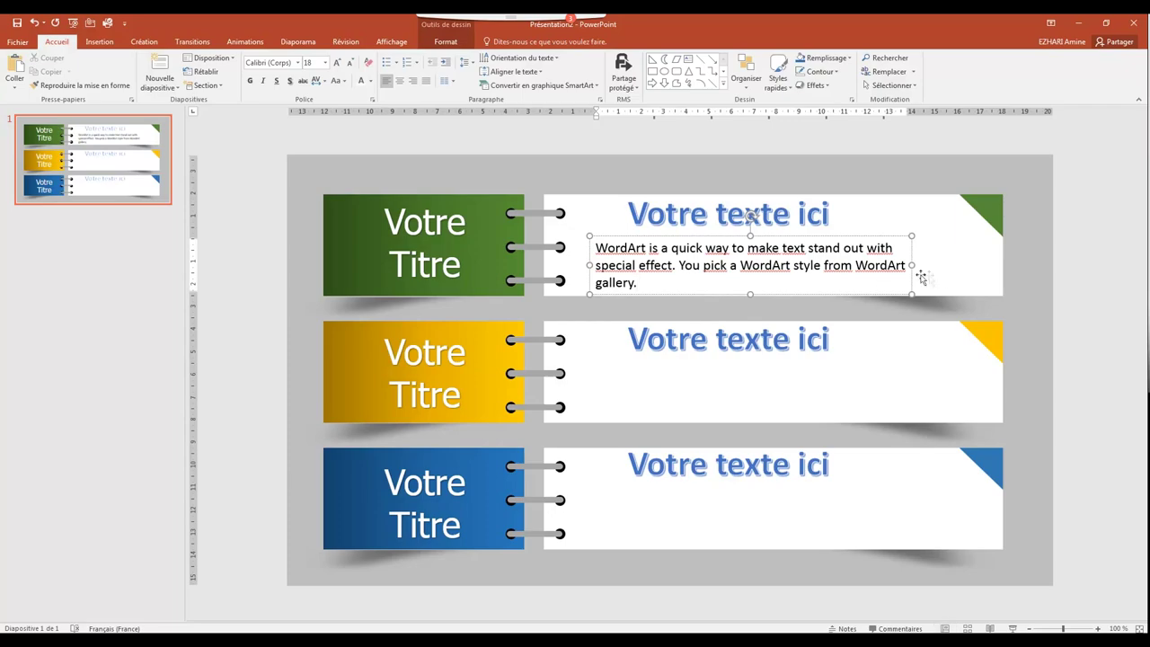
left_click_drag(924, 265, 991, 261)
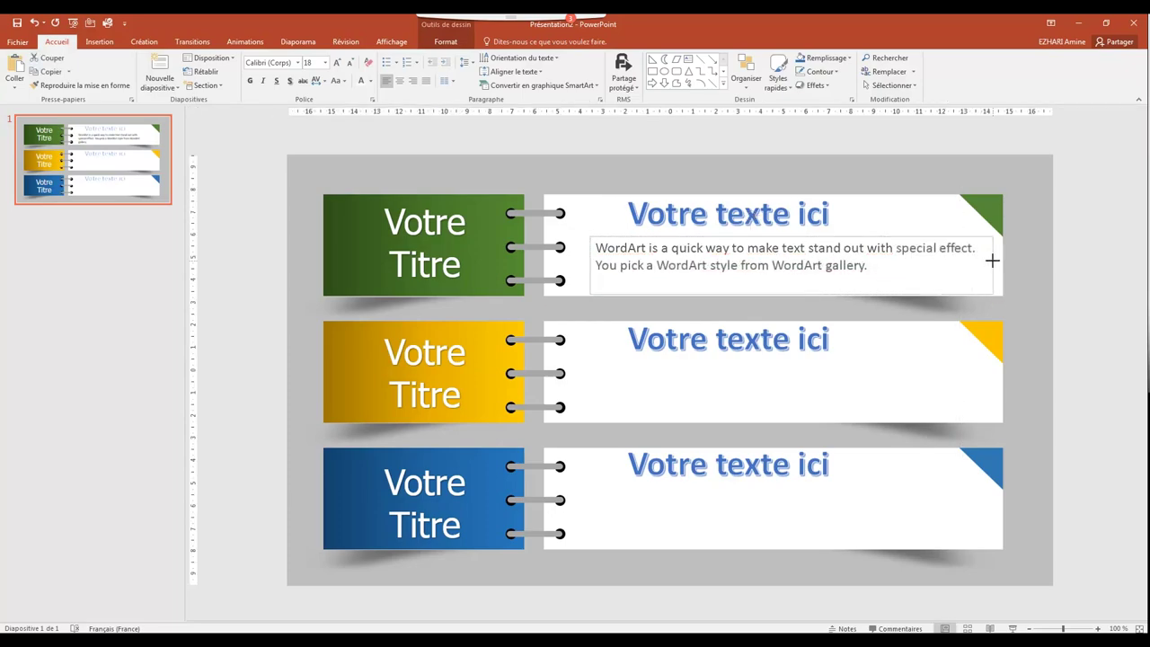
left_click_drag(831, 235, 817, 240)
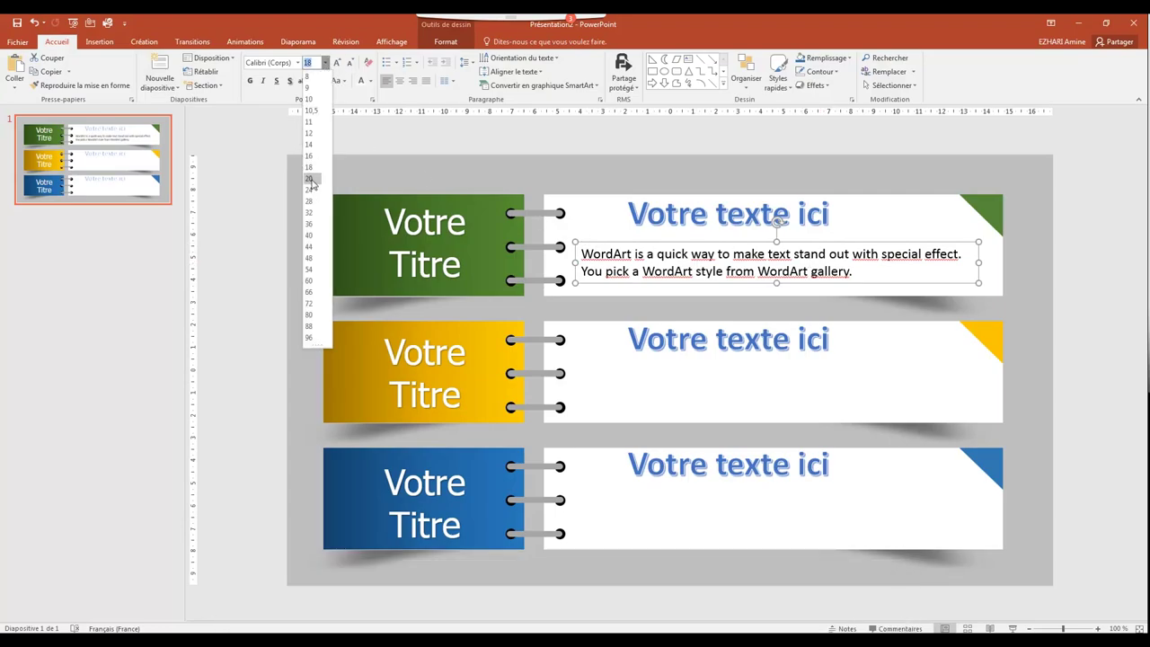
Step: Format the body text as 18 pt grey, ending with upright (non-italic) Tahoma
left_click(309, 178)
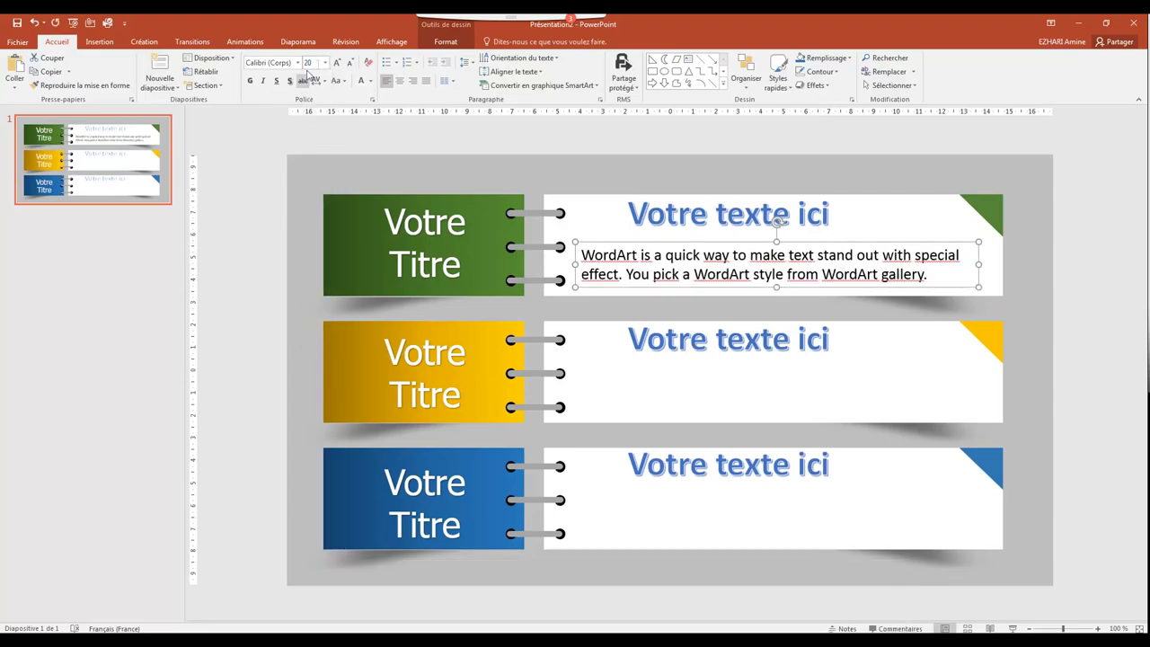
left_click(324, 63)
left_click(314, 171)
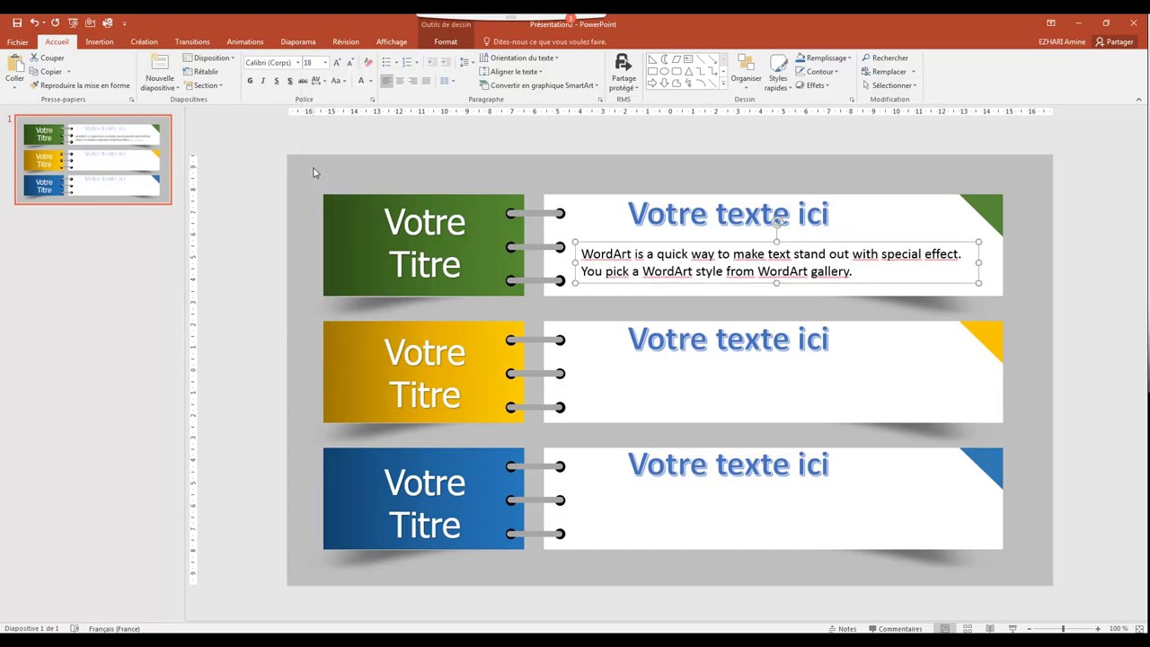
left_click(299, 63)
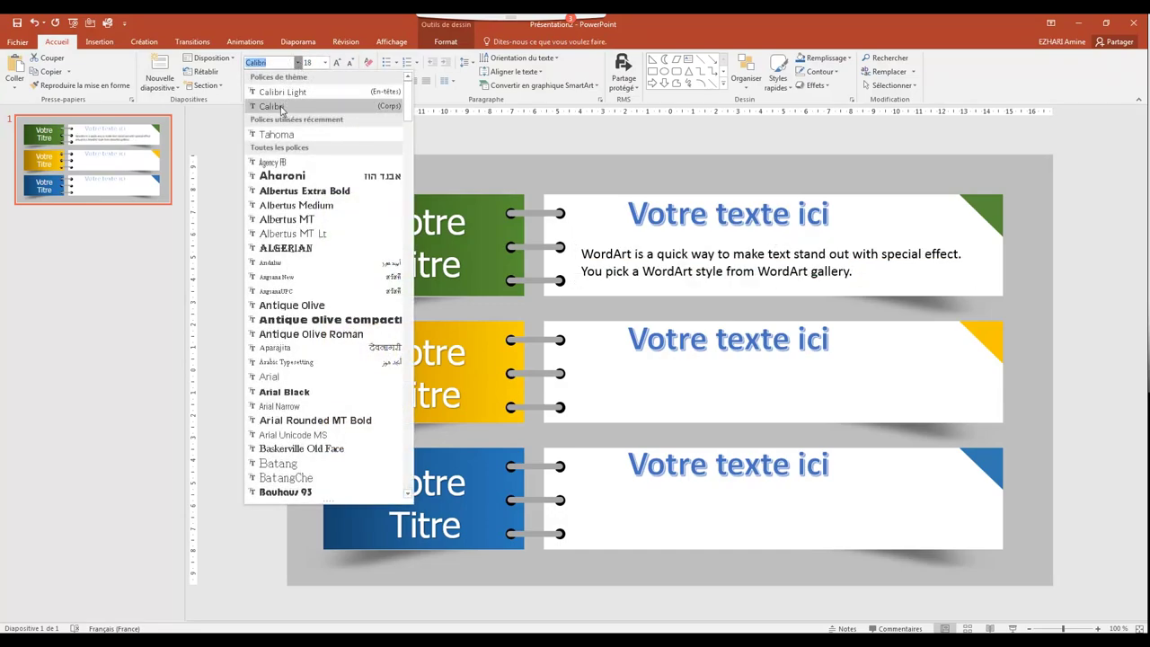
left_click(280, 91)
left_click(264, 81)
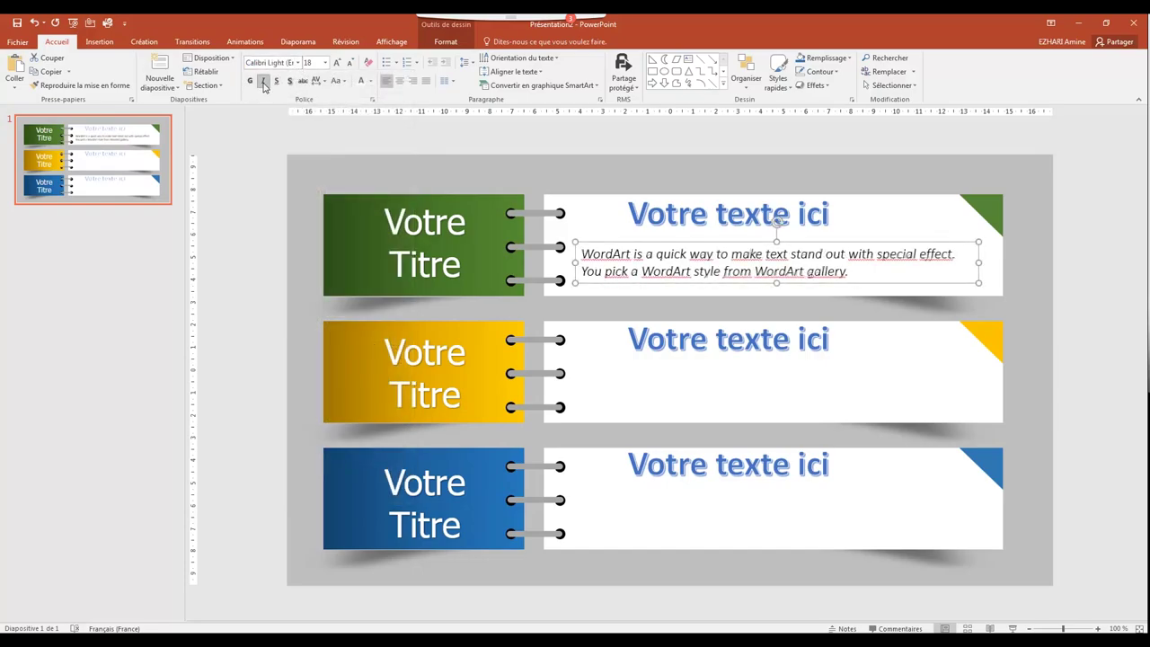
left_click(370, 81)
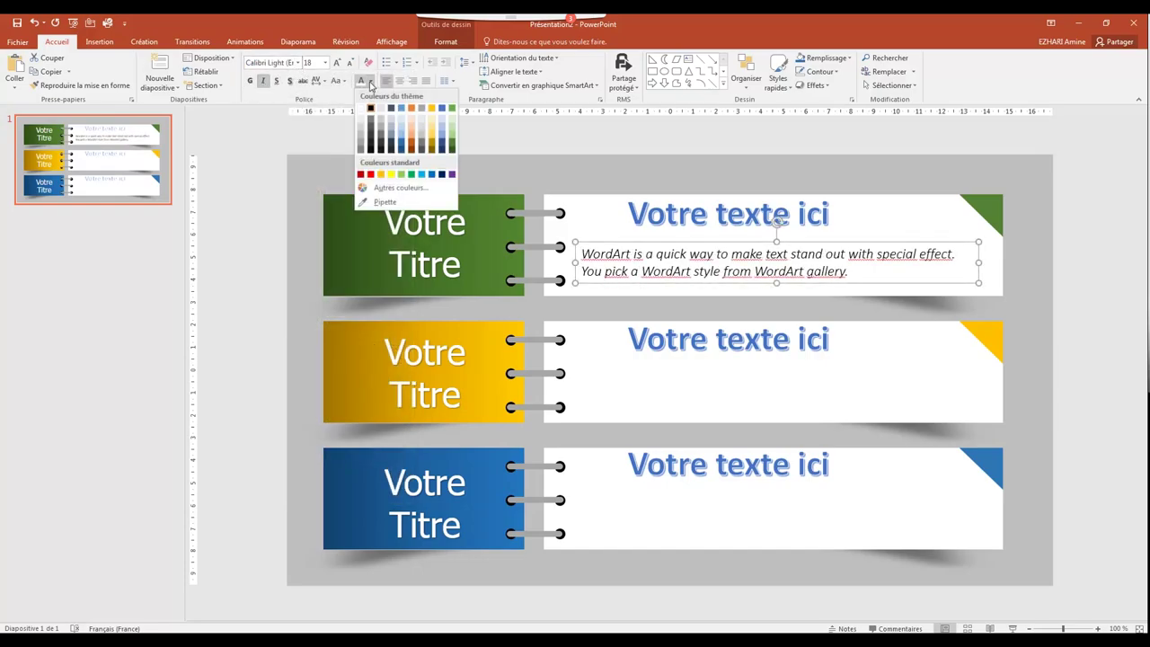
left_click(361, 153)
left_click_drag(621, 241, 621, 238)
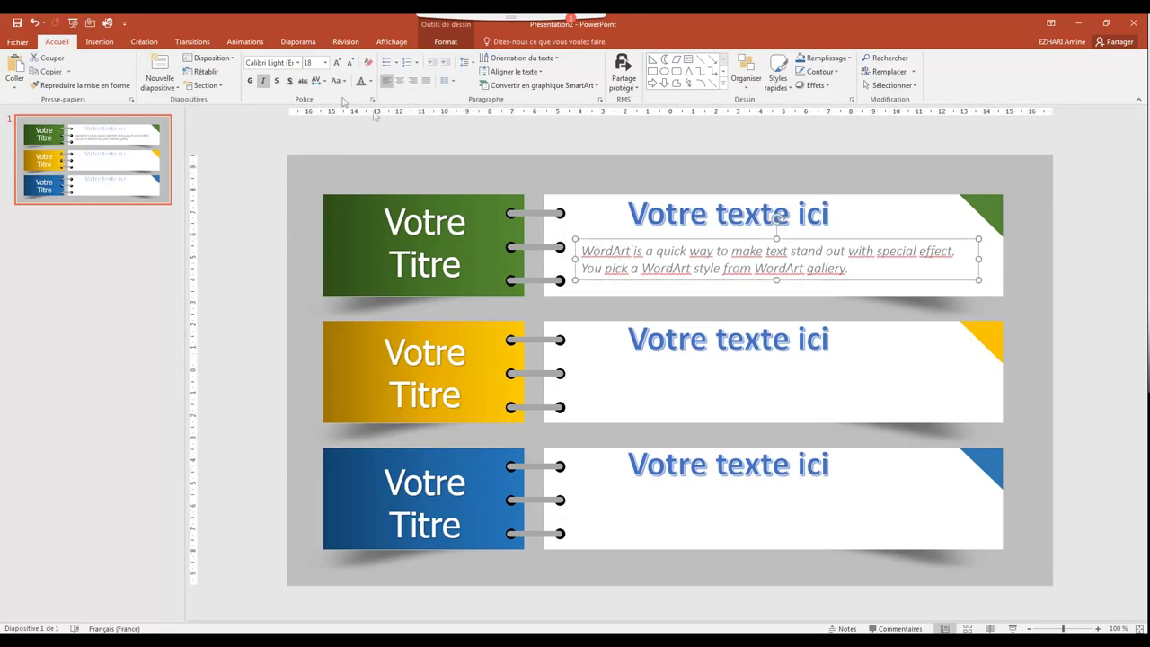
left_click(298, 63)
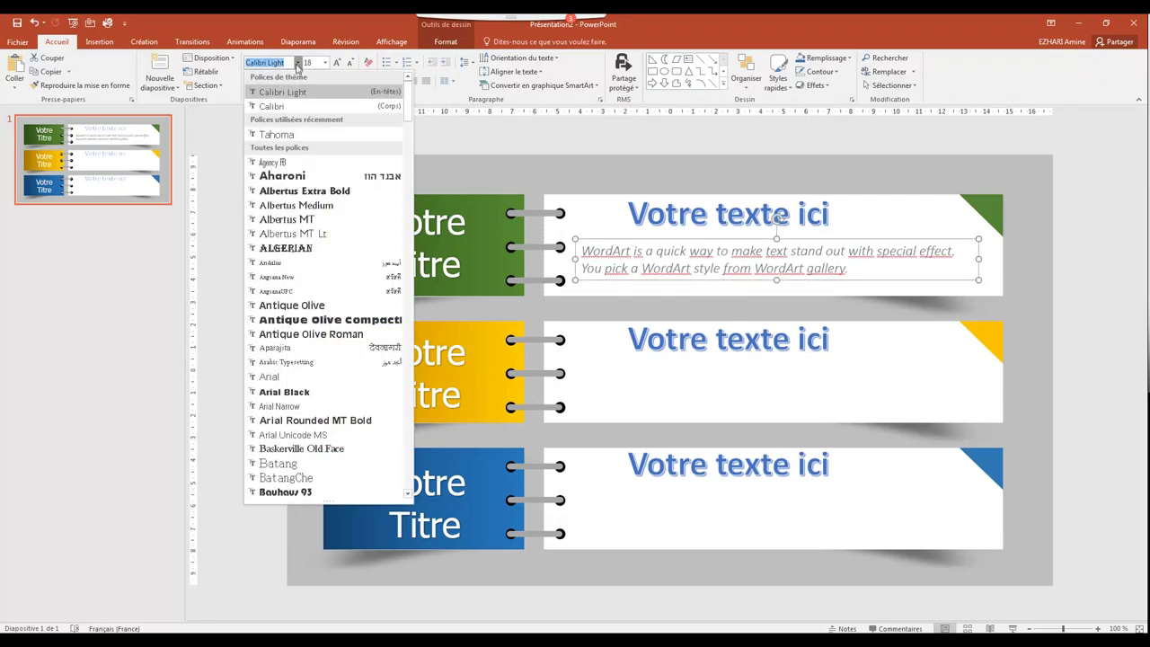
left_click(278, 136)
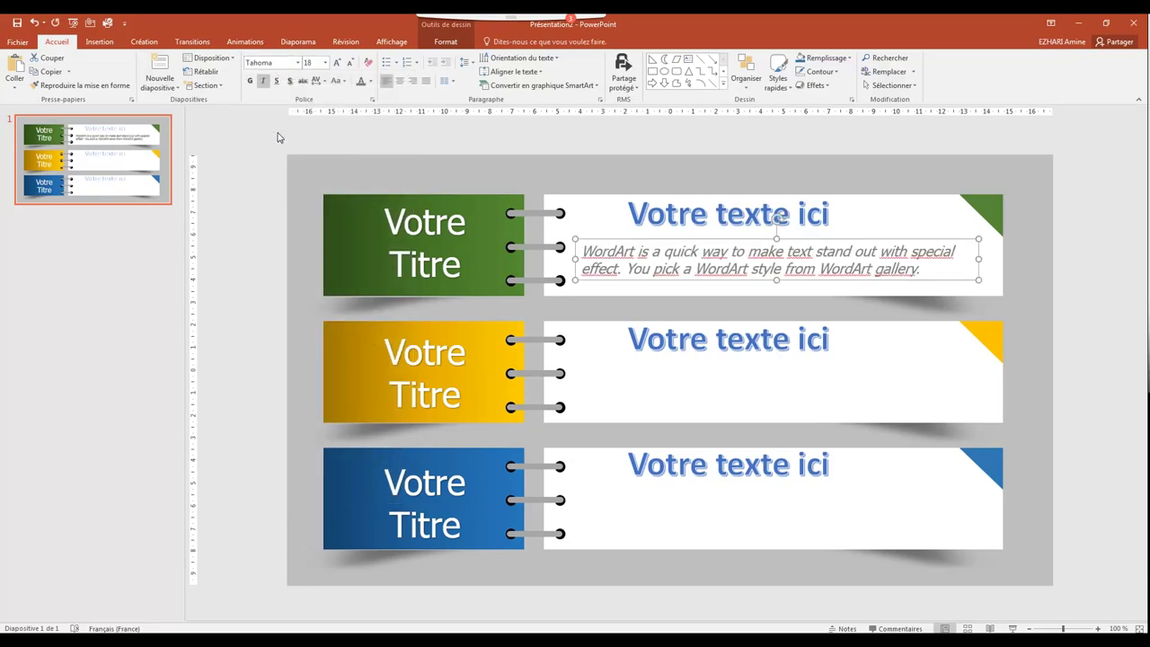
left_click(263, 81)
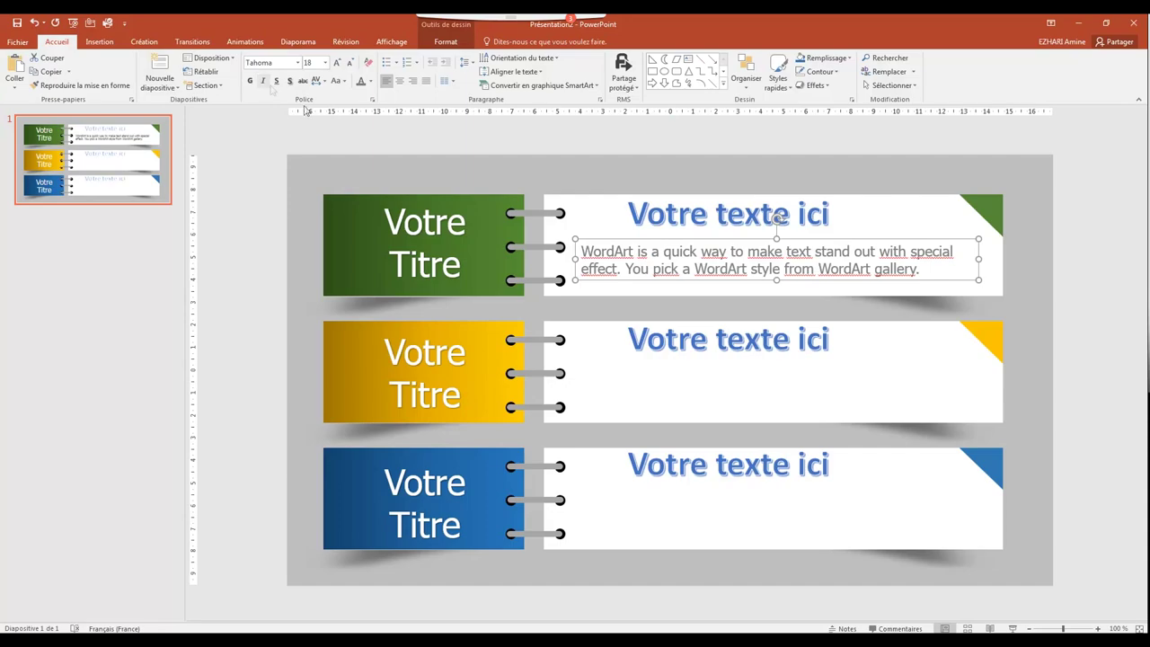
Step: Set the whole body text's proofing language to English (United States)
left_click(794, 268)
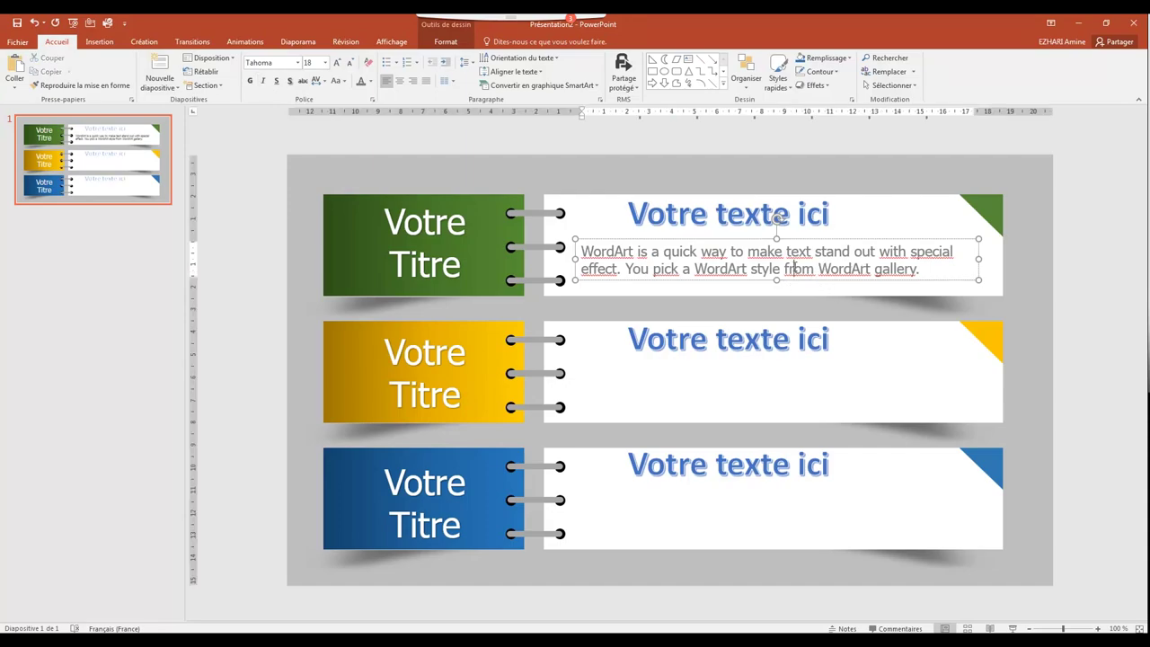
key("ctrl+a")
left_click(114, 628)
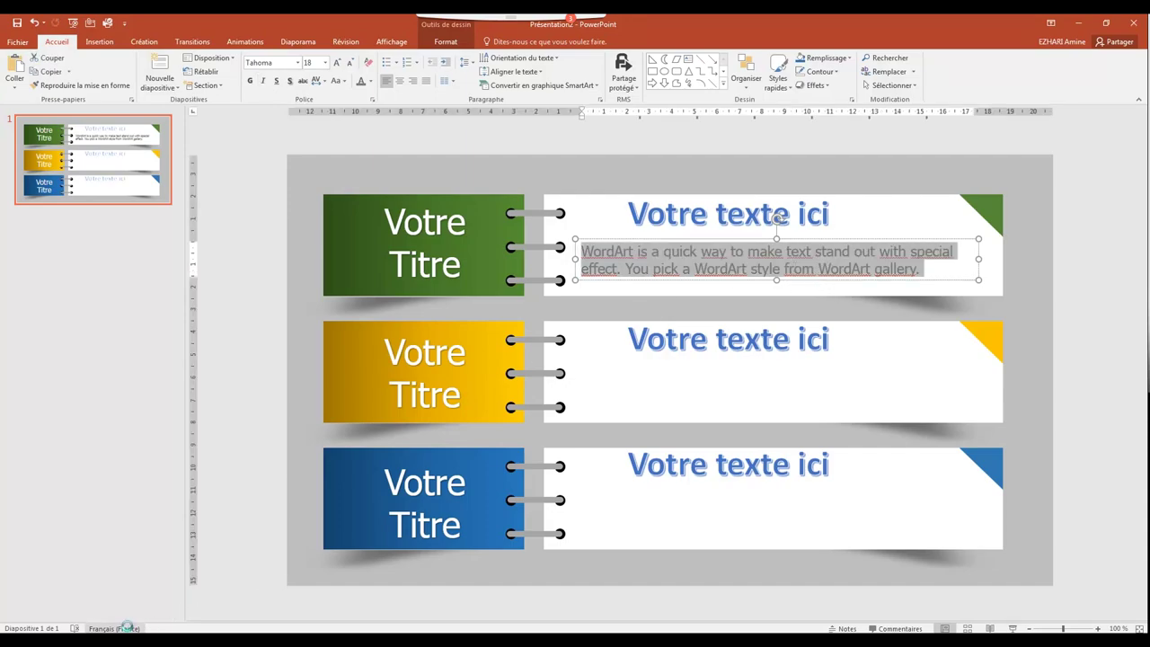
left_click(521, 284)
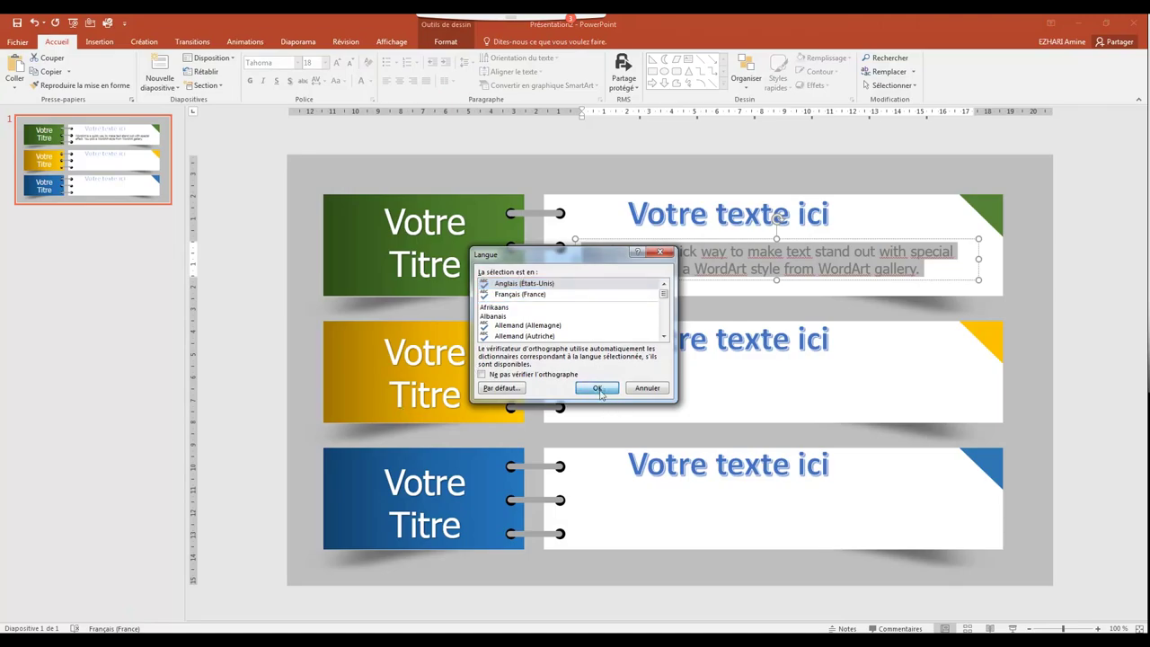
left_click(597, 387)
left_click(720, 268)
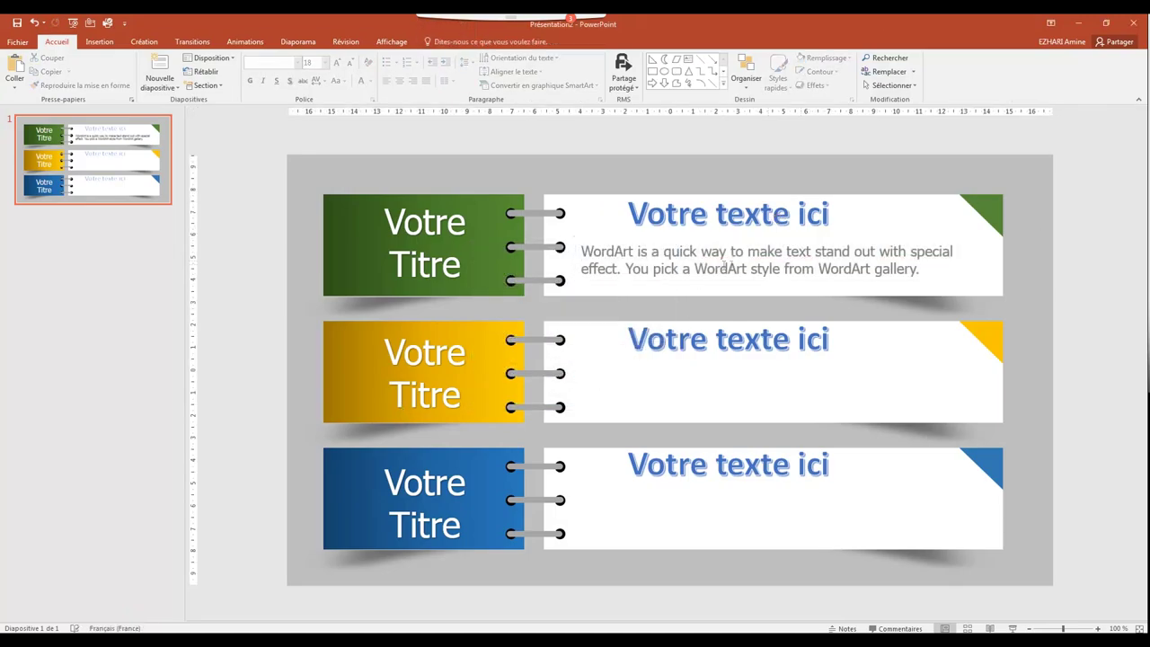
left_click(720, 280)
Step: Copy the body text box into the yellow and blue cards and select all three
left_click_drag(720, 284, 733, 411)
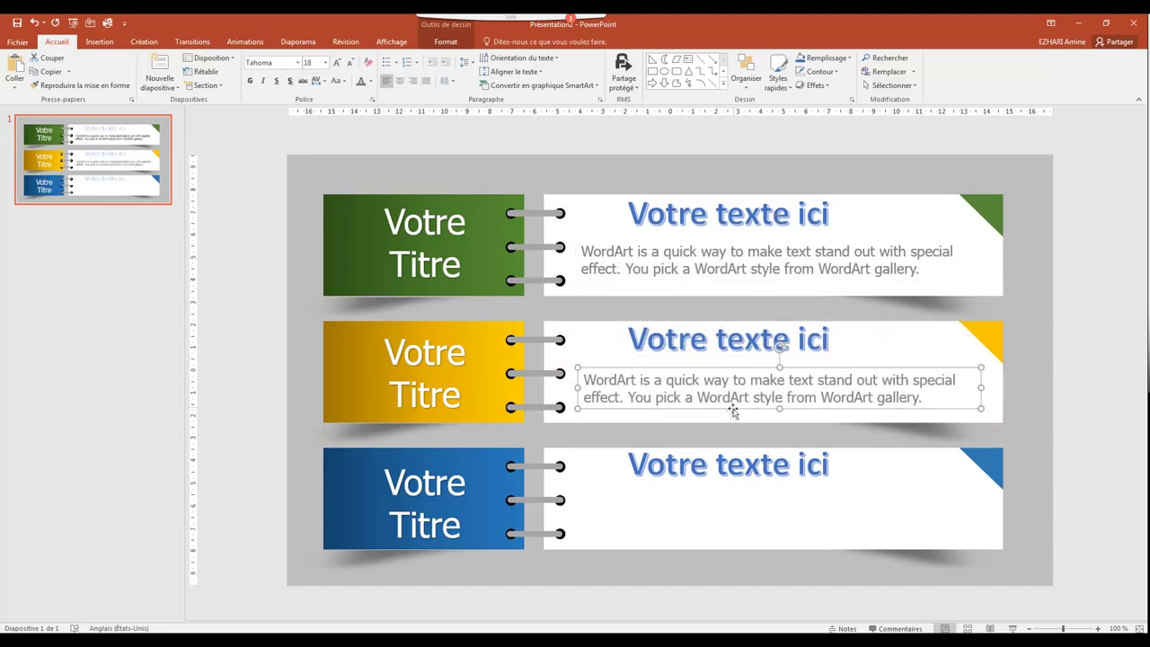
left_click_drag(732, 412, 732, 544)
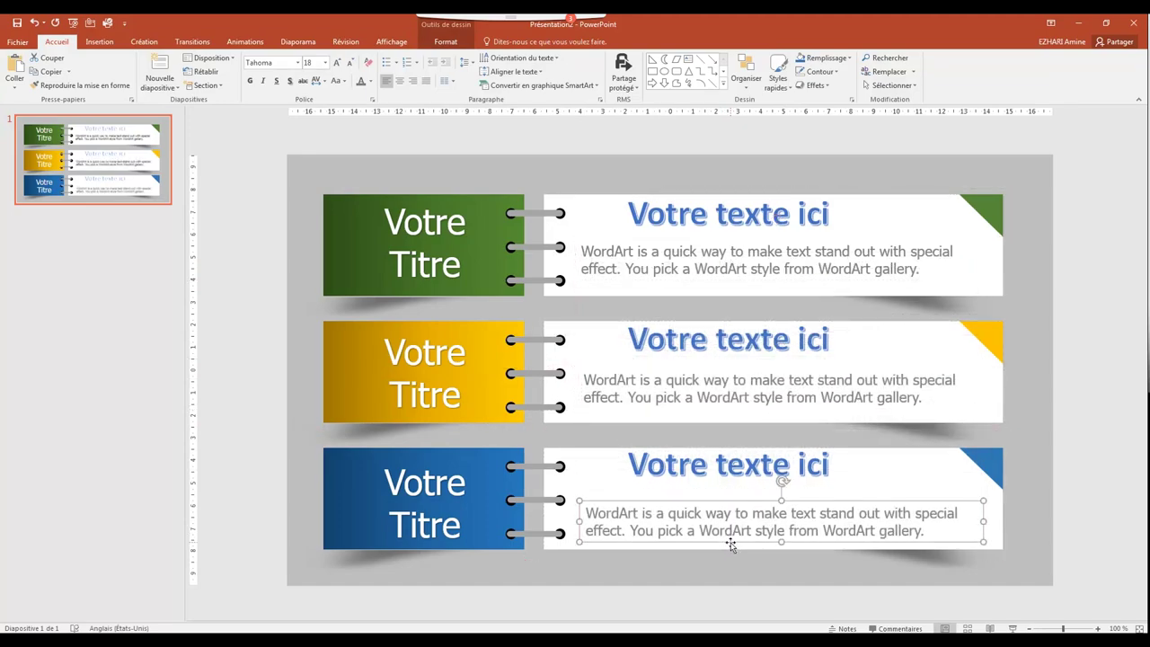
left_click(672, 412, "shift")
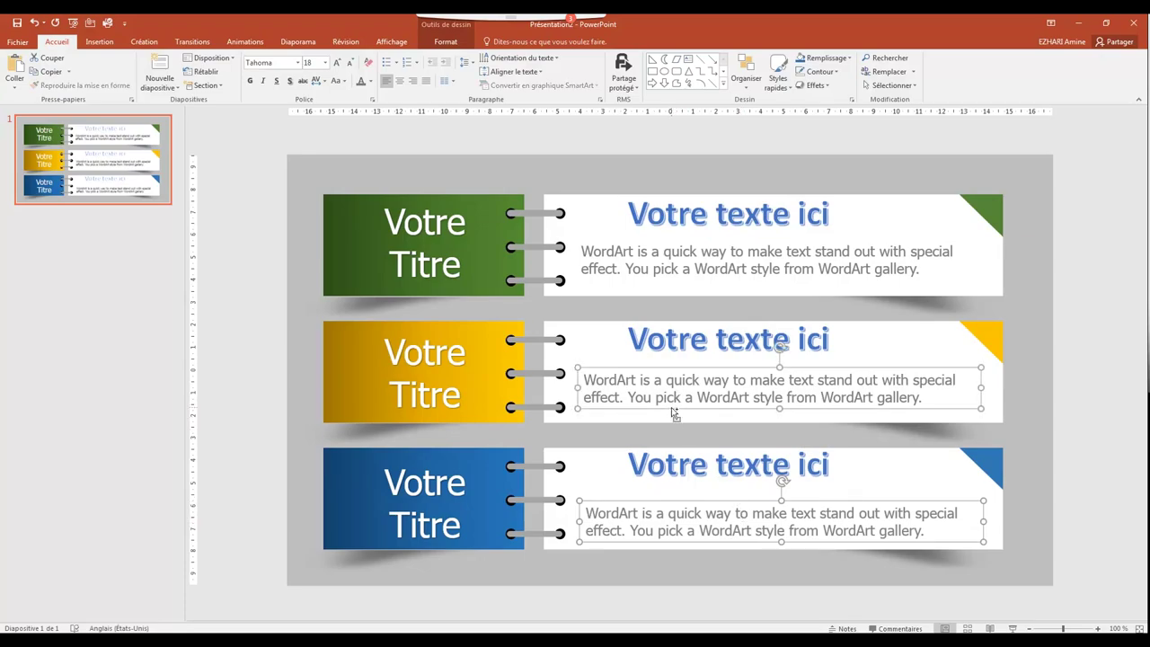
left_click(659, 279, "shift")
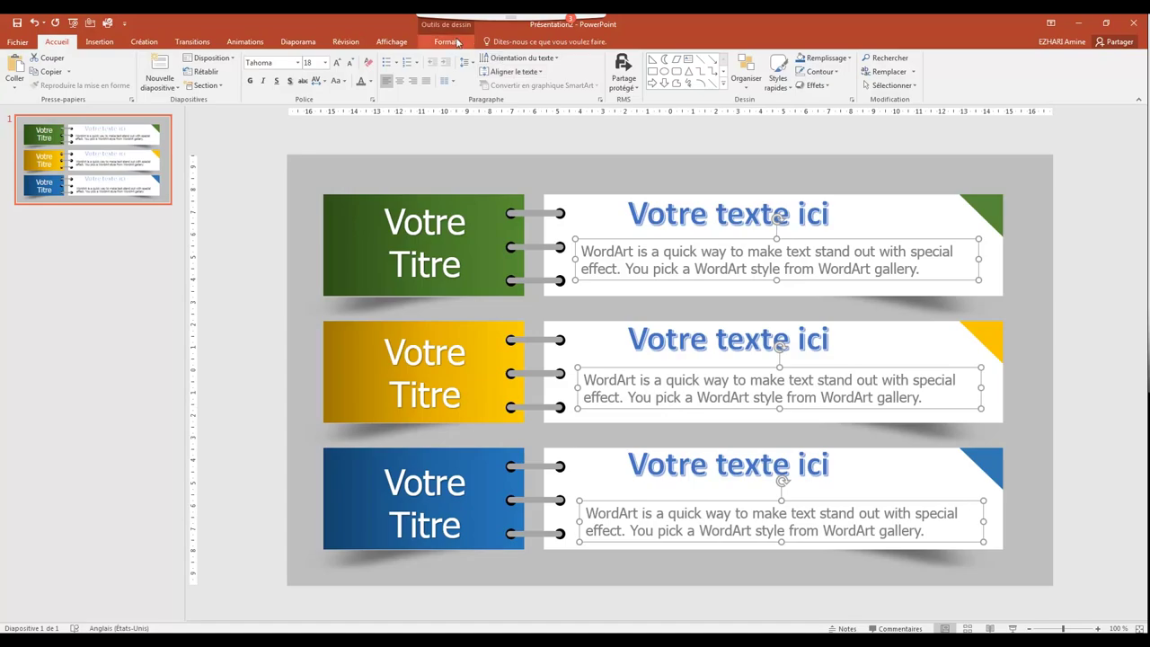
Step: Centre the three body text boxes and distribute them vertically
left_click(445, 42)
left_click(796, 79)
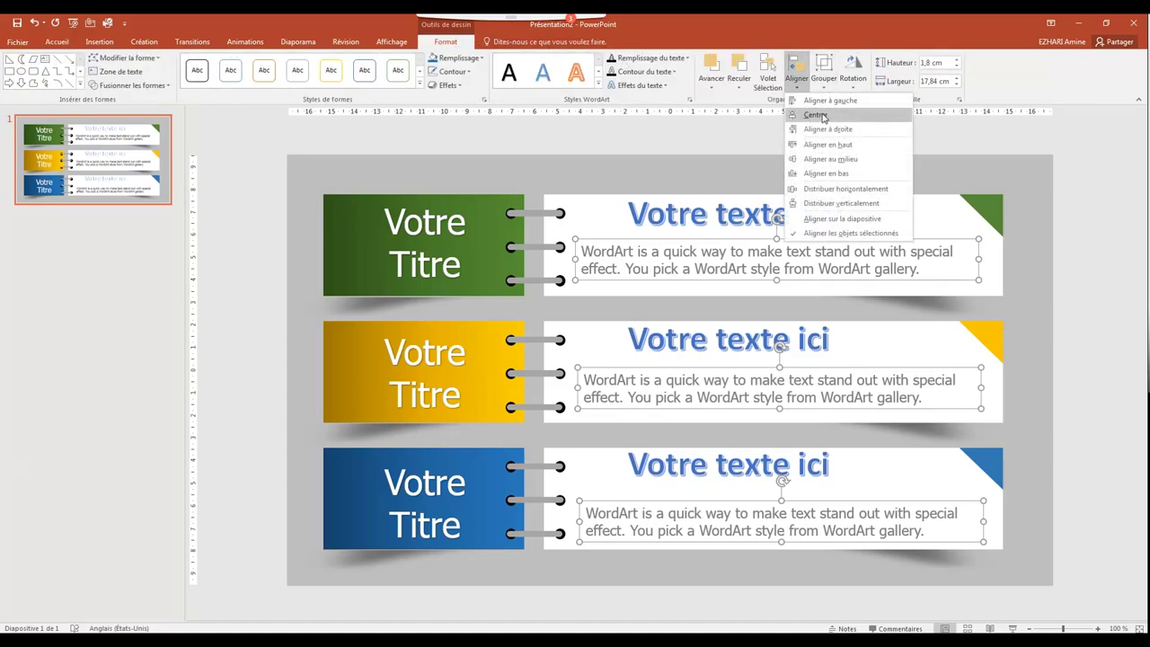
left_click(808, 115)
left_click(797, 79)
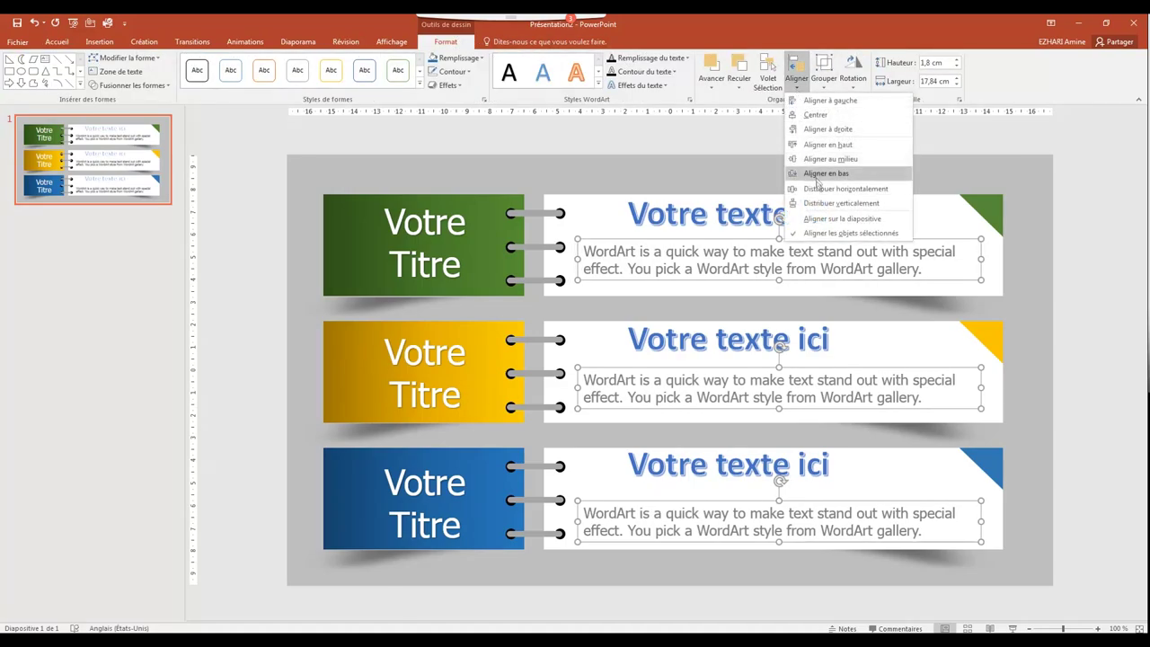
left_click(821, 203)
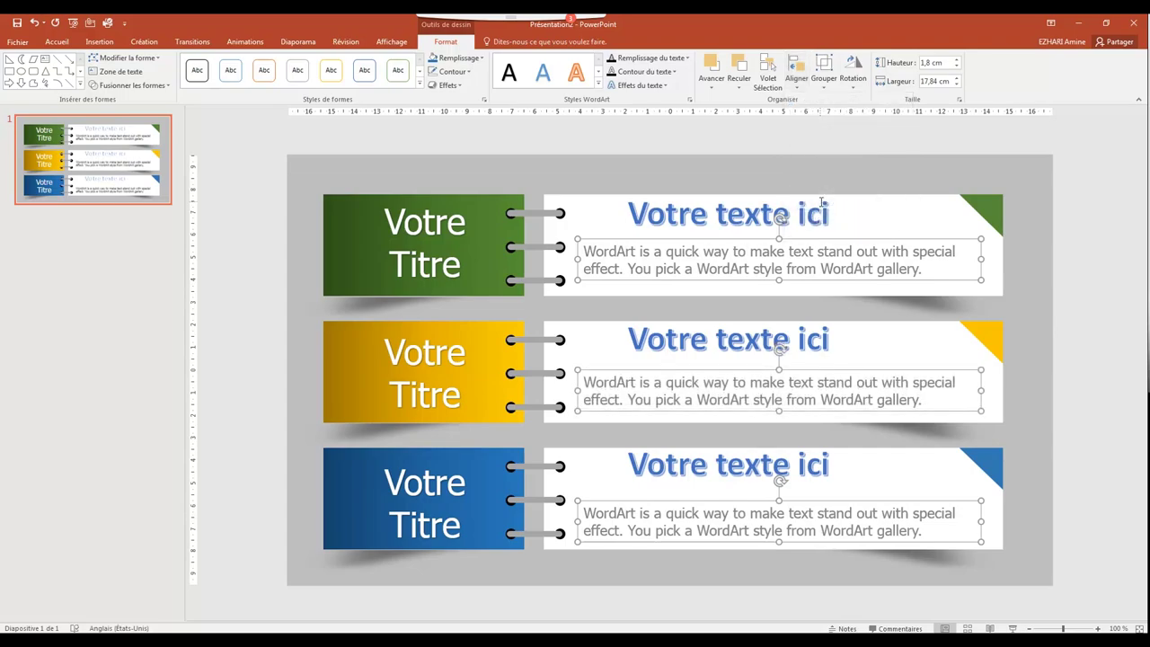
left_click(1049, 332)
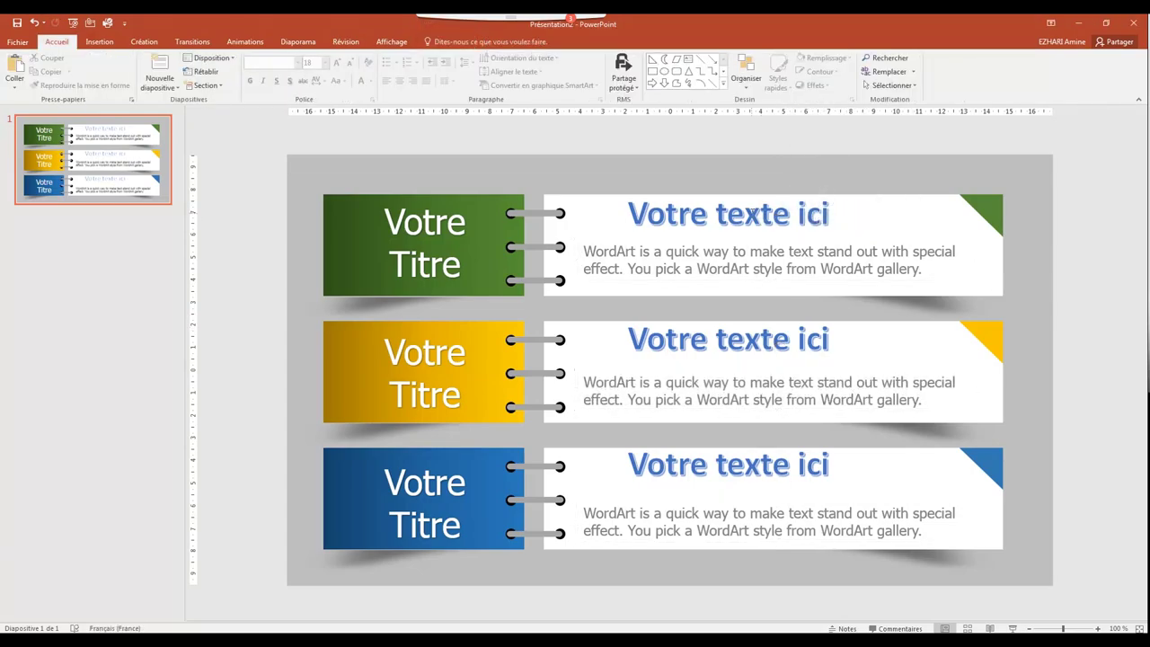
Step: Colour the top card's 'Votre texte ici' heading green
triple_click(763, 218)
left_click(449, 43)
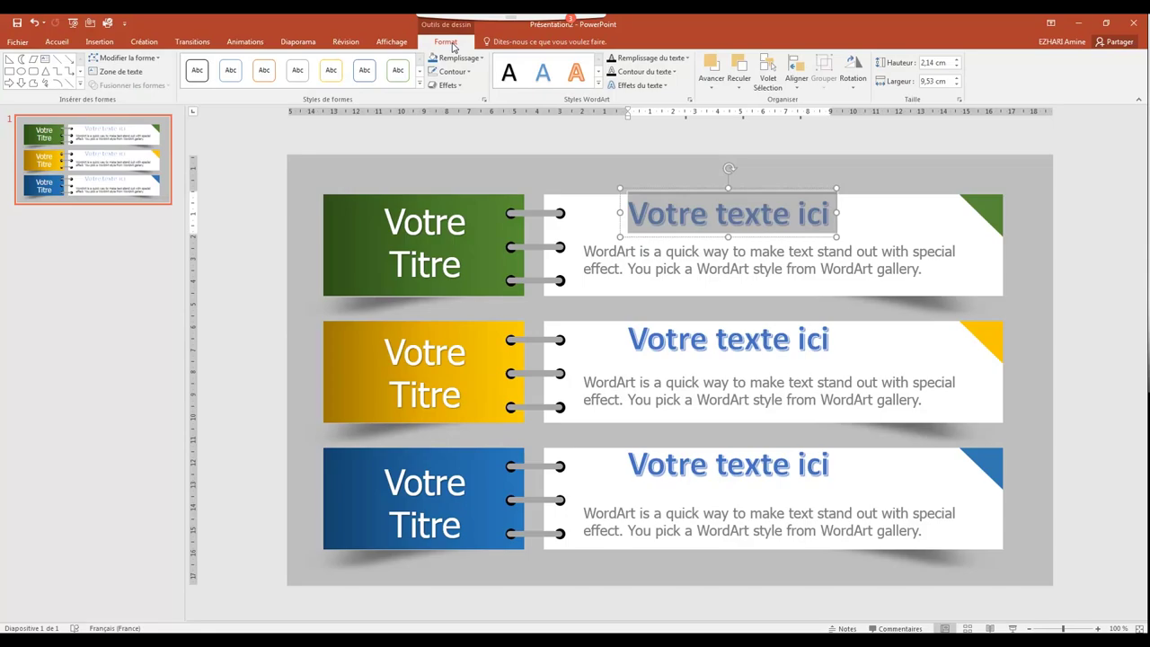
left_click(455, 58)
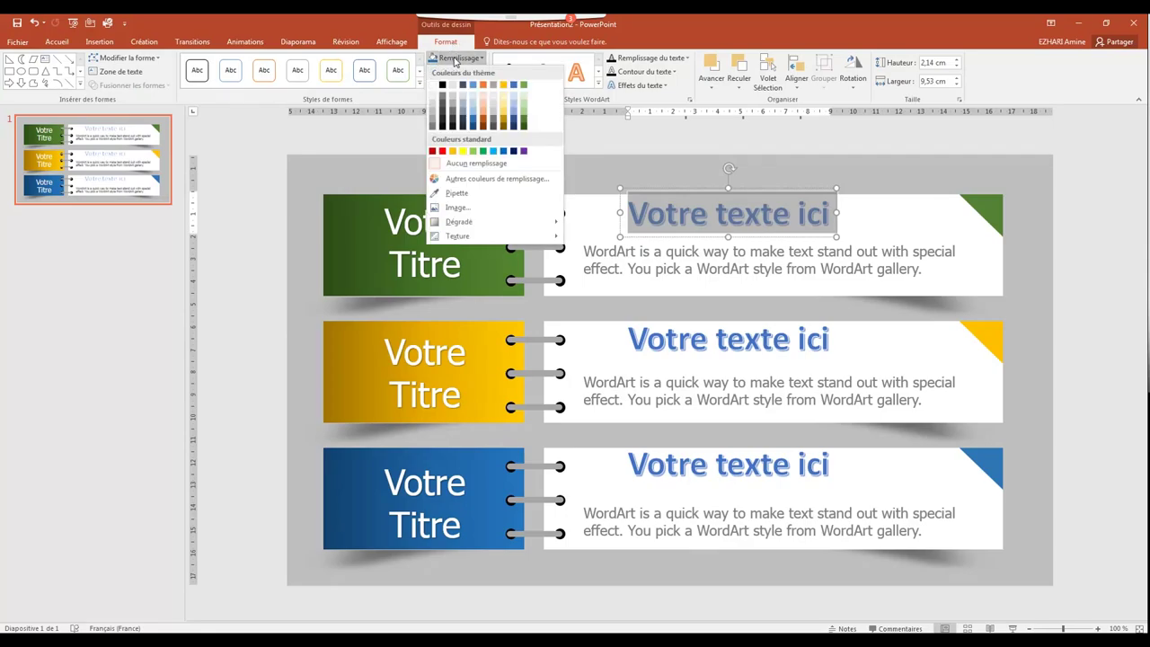
left_click(455, 58)
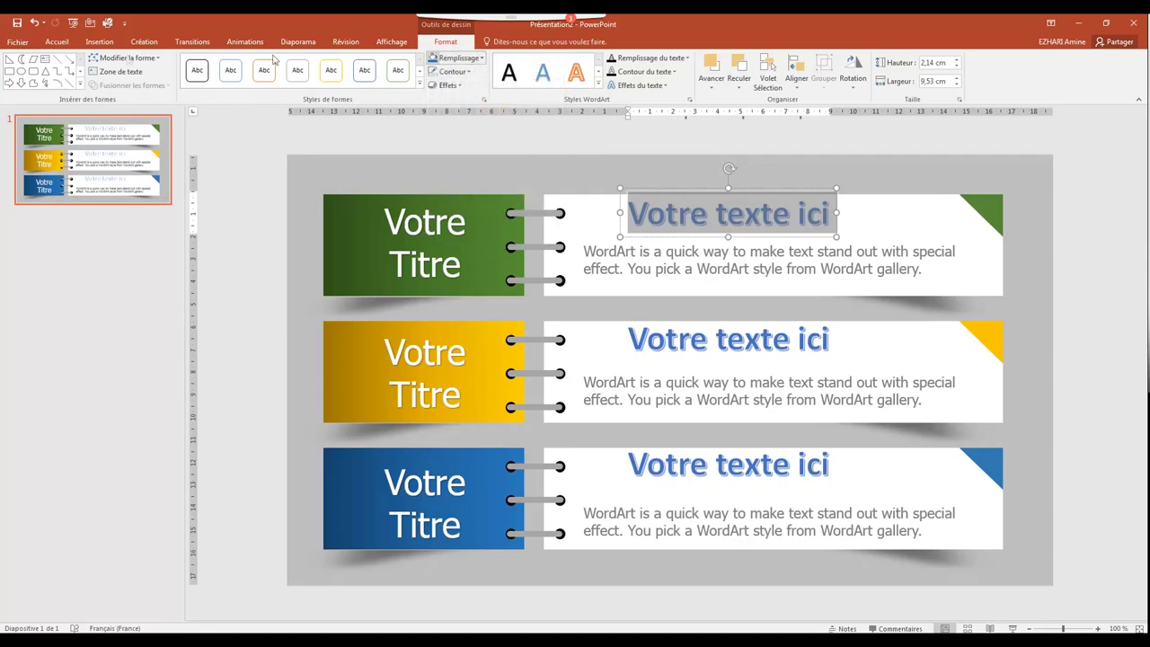
left_click(56, 41)
left_click(370, 82)
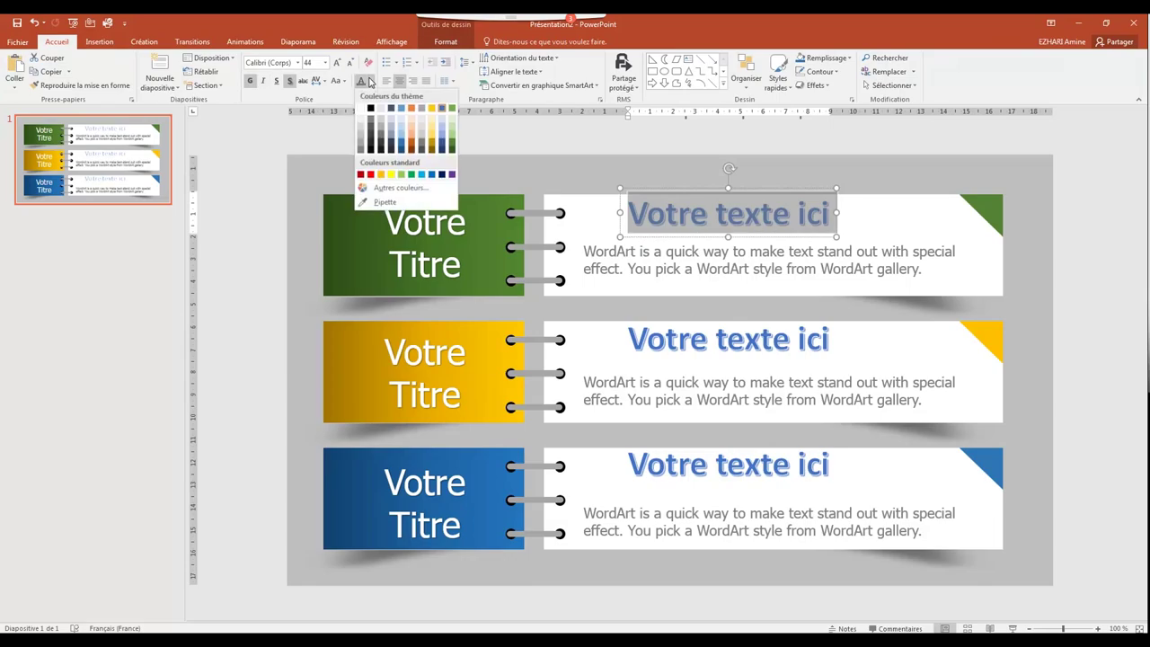
left_click(453, 110)
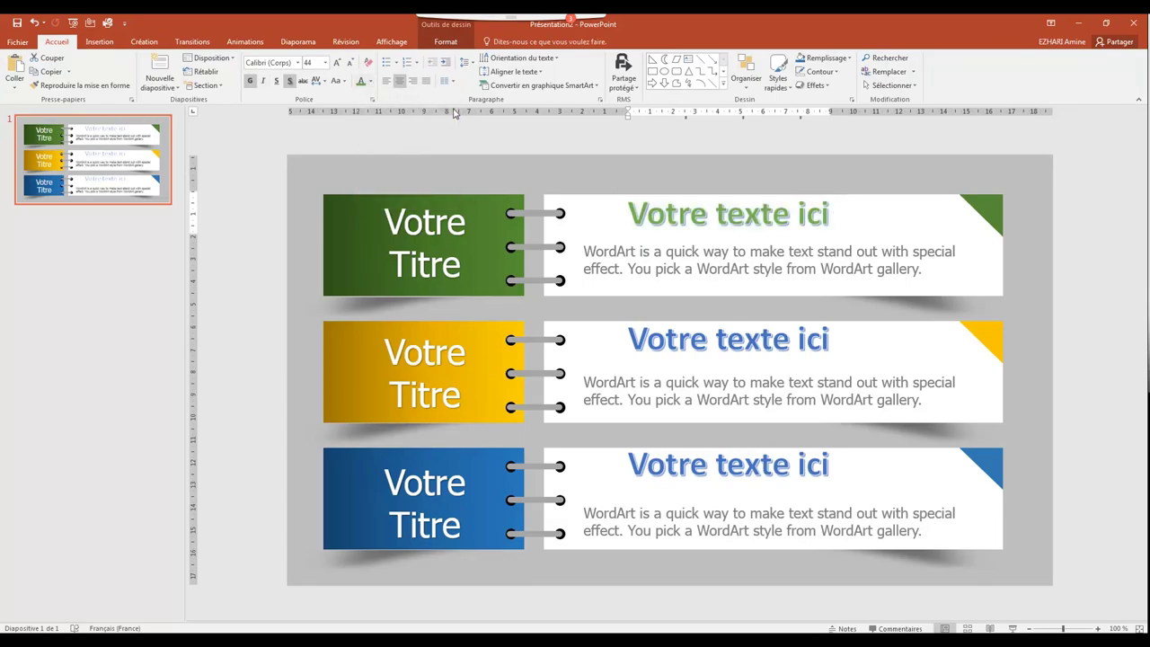
Step: Colour the middle card's heading gold and the bottom card's heading blue
left_click(736, 337)
triple_click(736, 338)
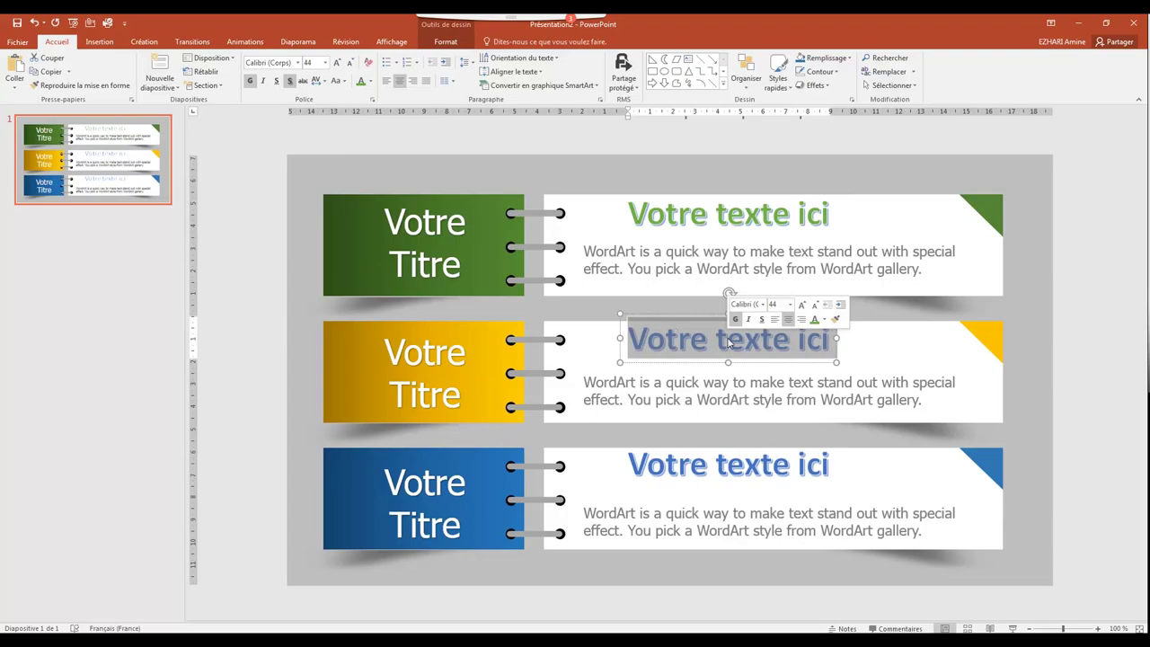
left_click(370, 82)
left_click(432, 108)
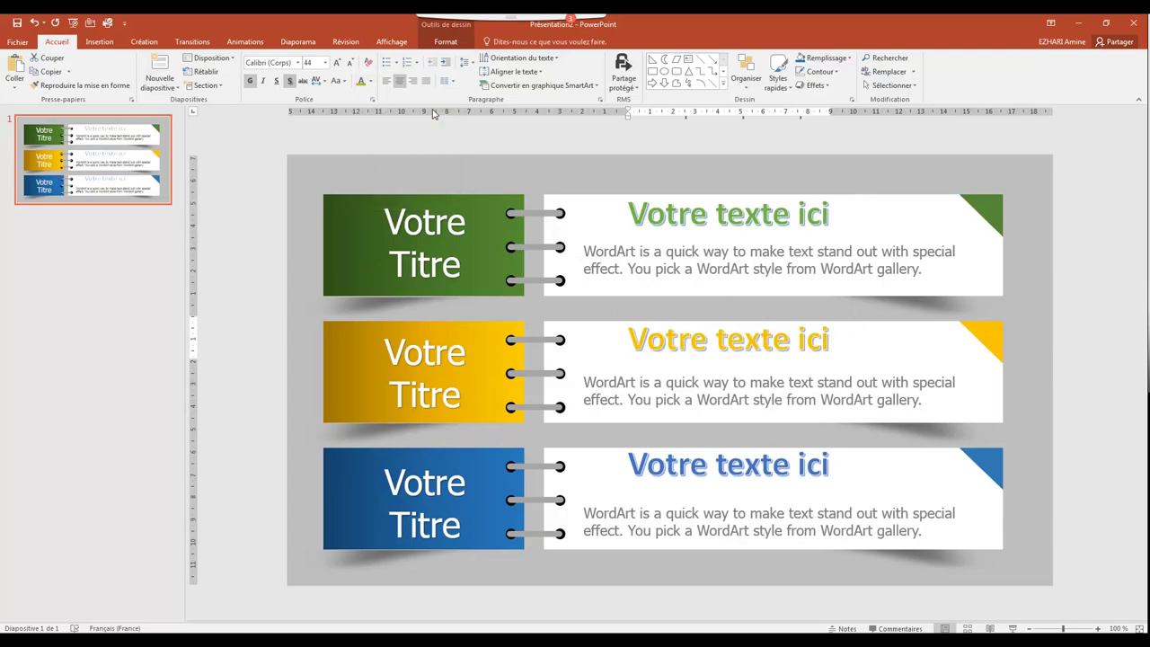
left_click(738, 464)
double_click(738, 465)
triple_click(738, 464)
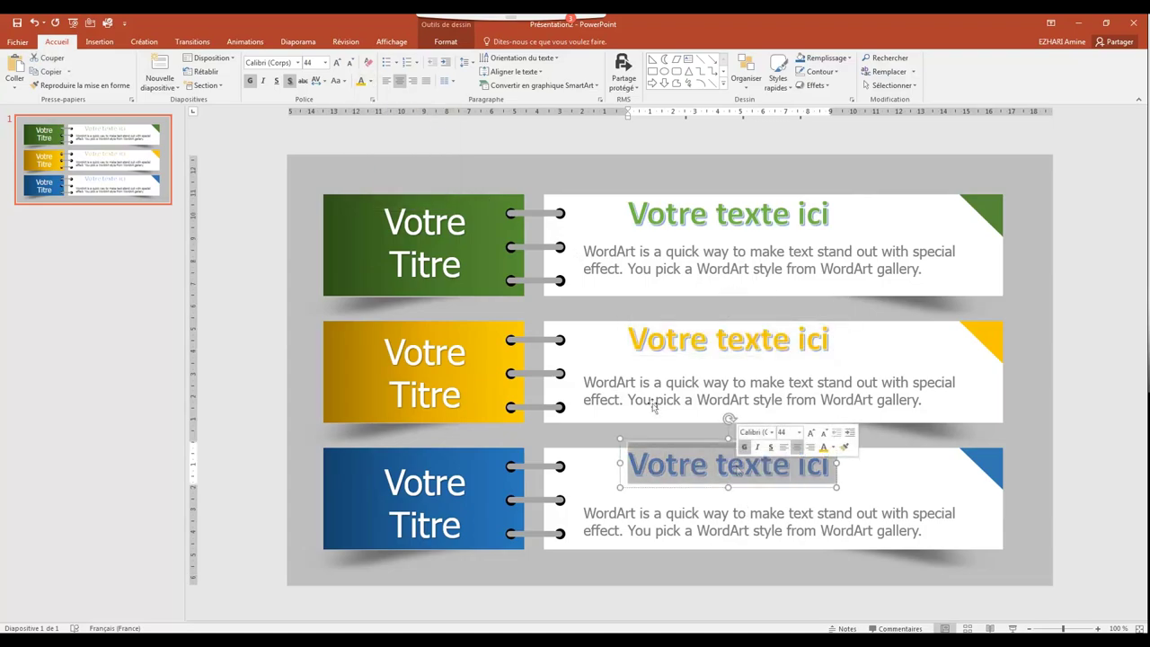
left_click(370, 82)
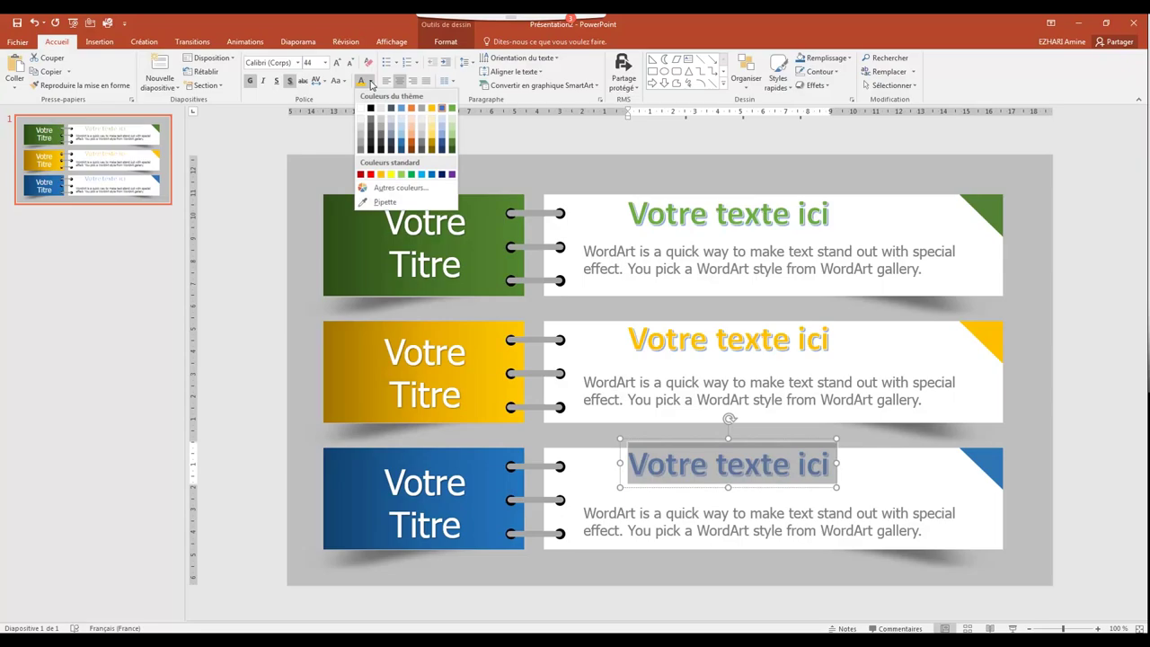
left_click(400, 143)
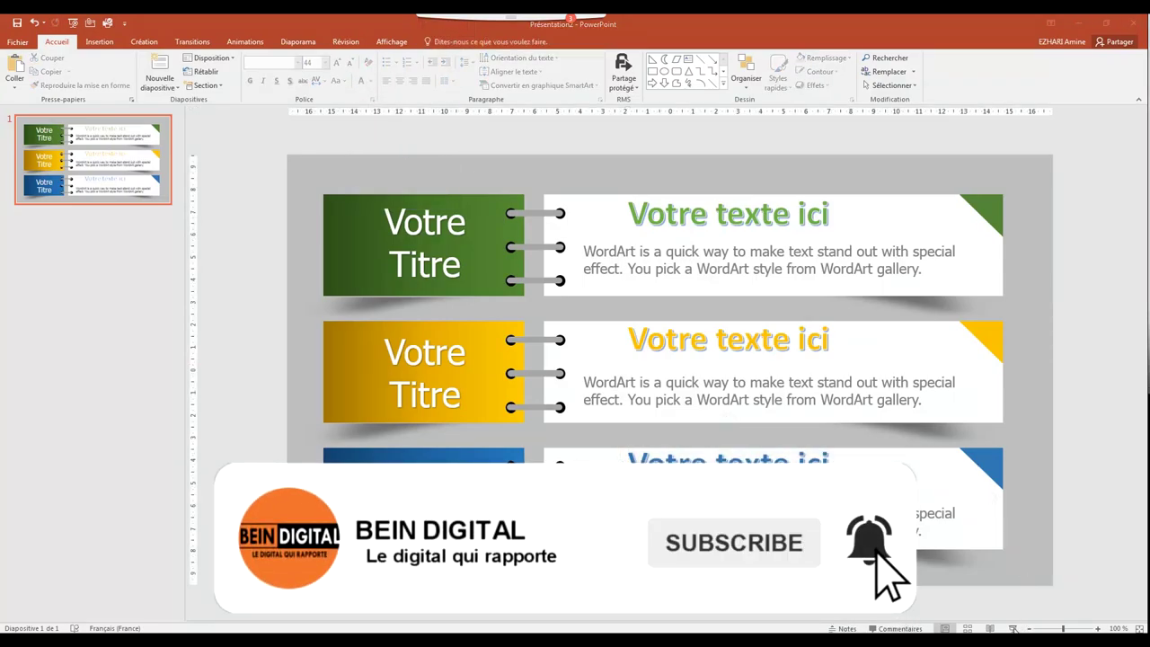
Step: Launch the three-banner slide as a full-screen Diaporama slideshow
left_click(1012, 628)
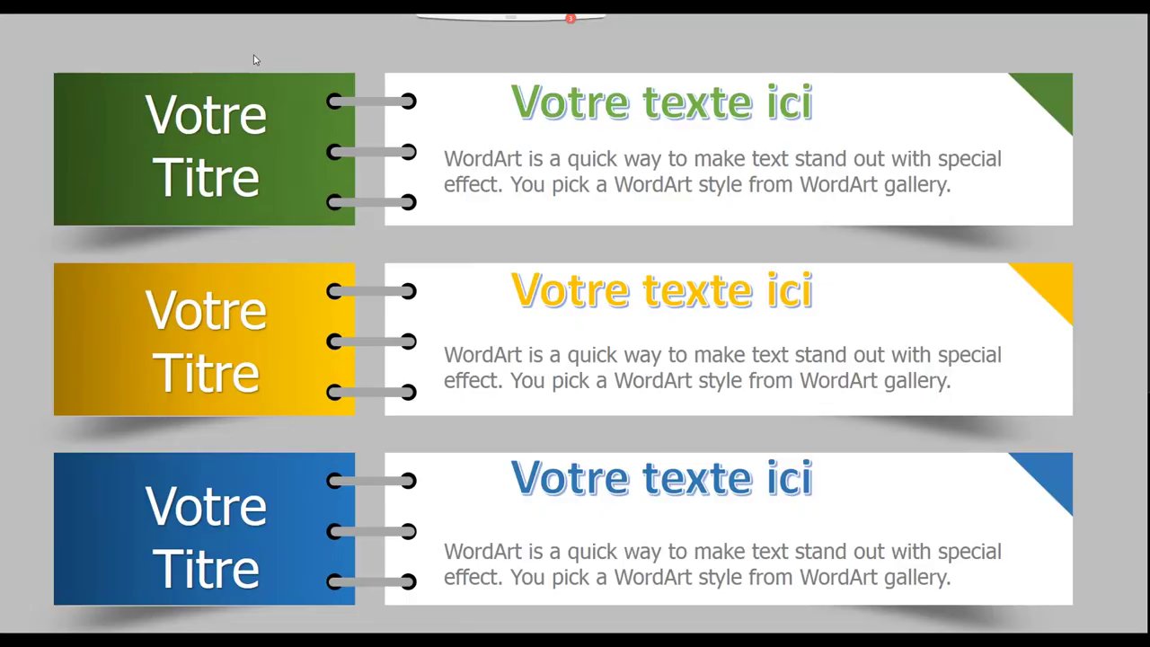